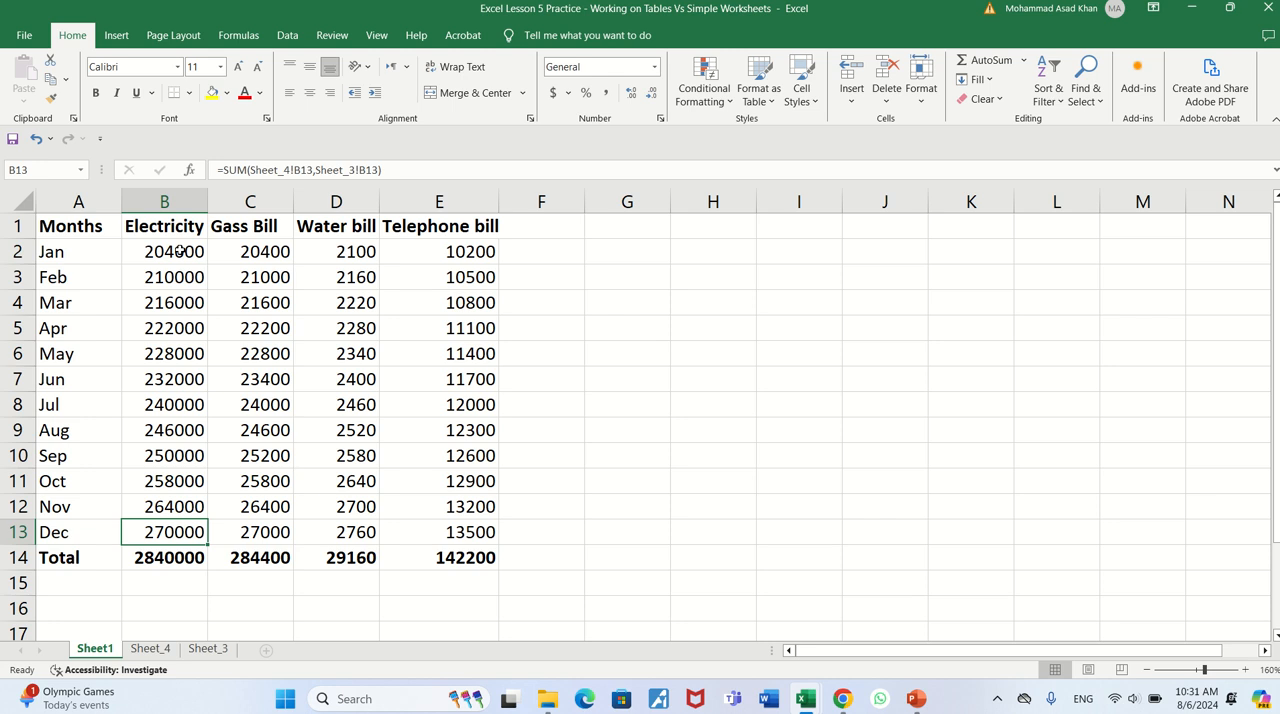
left_click(180, 251)
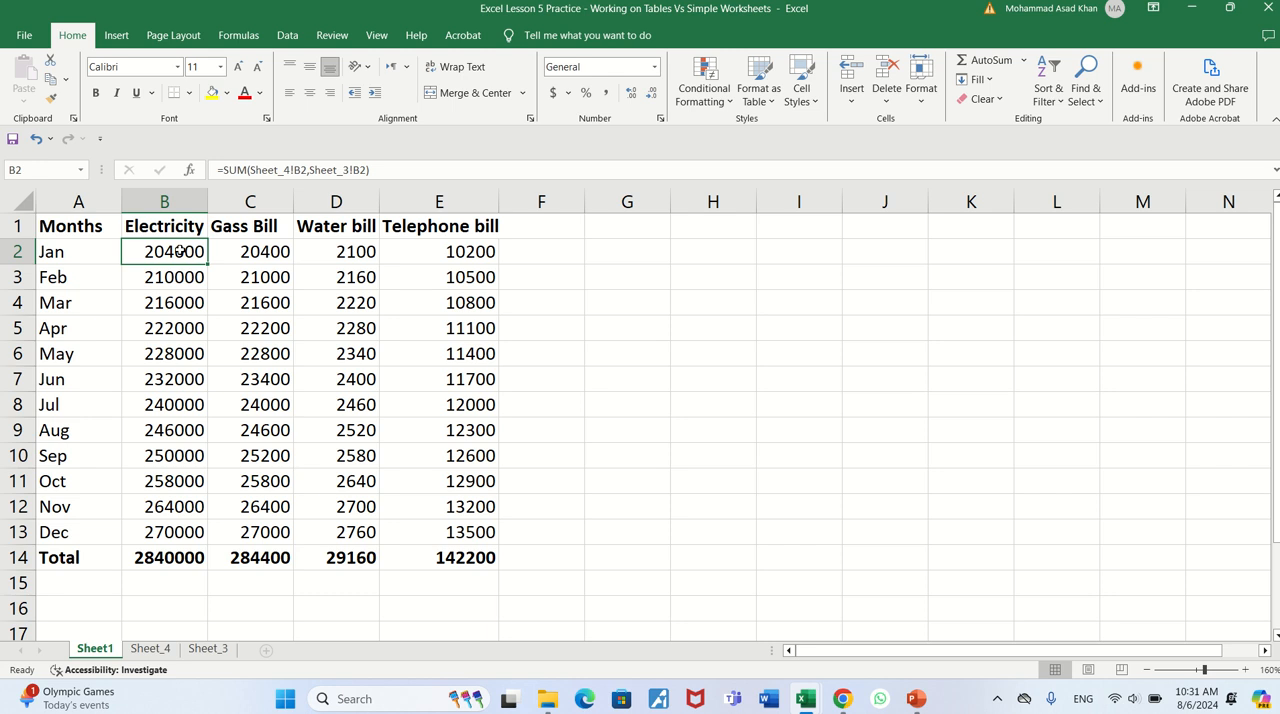
key("Down")
key("Down")
key("Down")
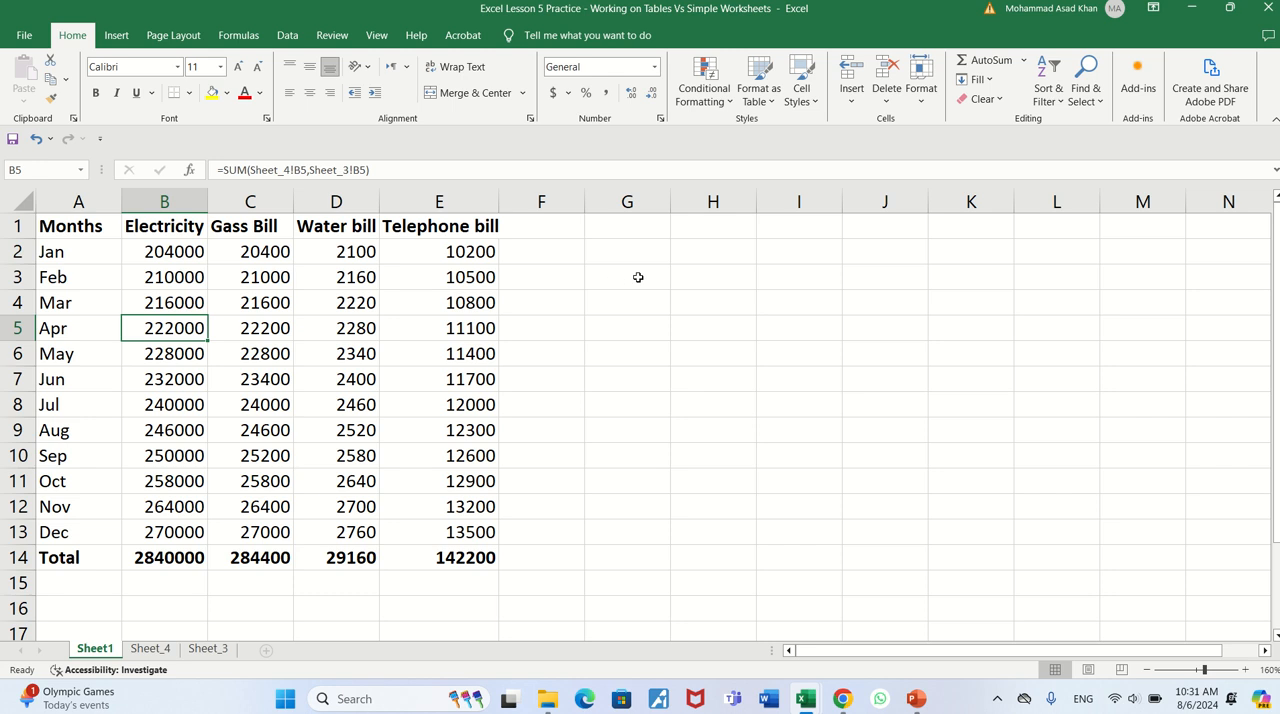
key("ctrl+t")
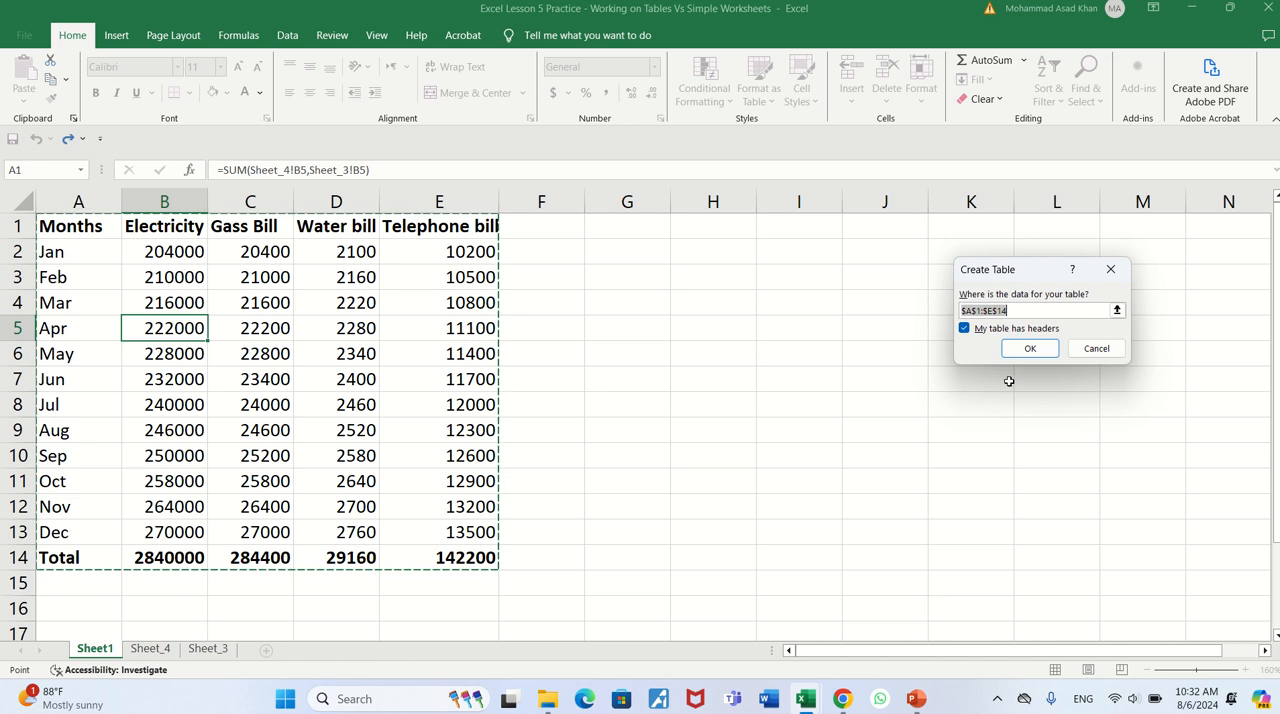
left_click(1093, 352)
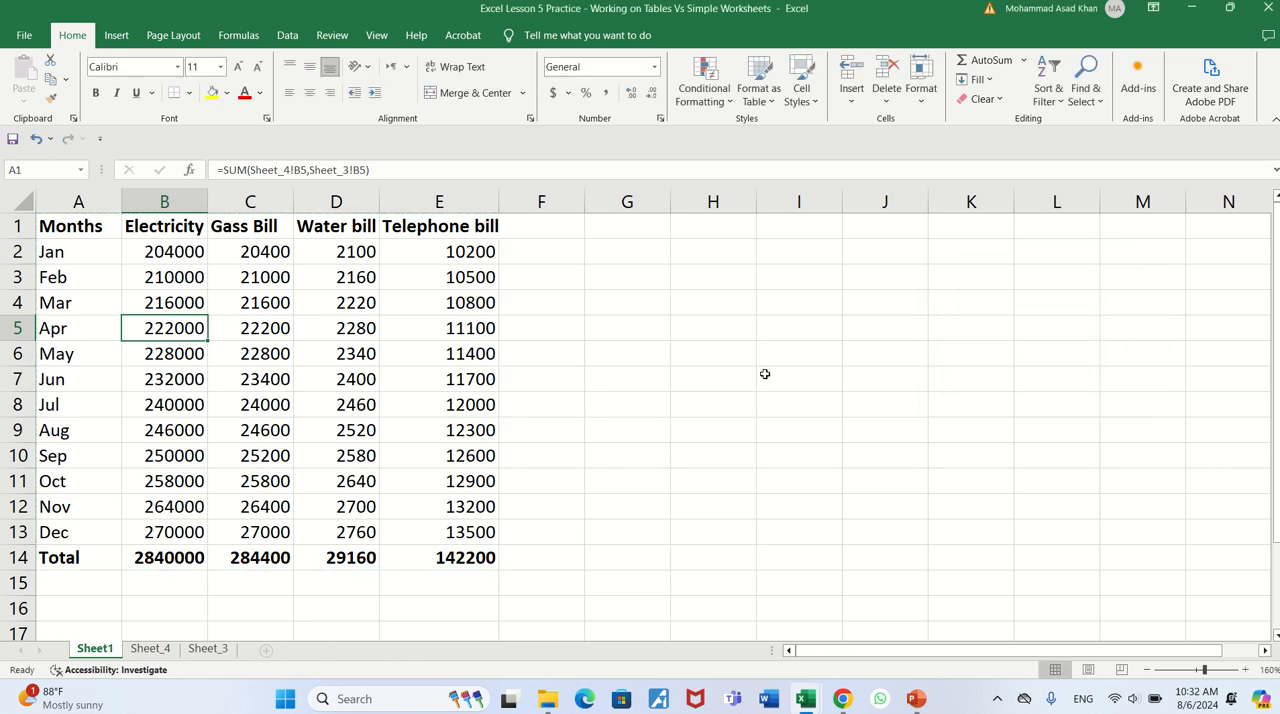
- Switch to the workbook "Excel Lesson 4 Practice - Creating Work Sheets and Summarizing" and select the Electricity Bill header cell in the Summary table
key("alt+Tab")
key("alt+Tab")
key("alt+Tab")
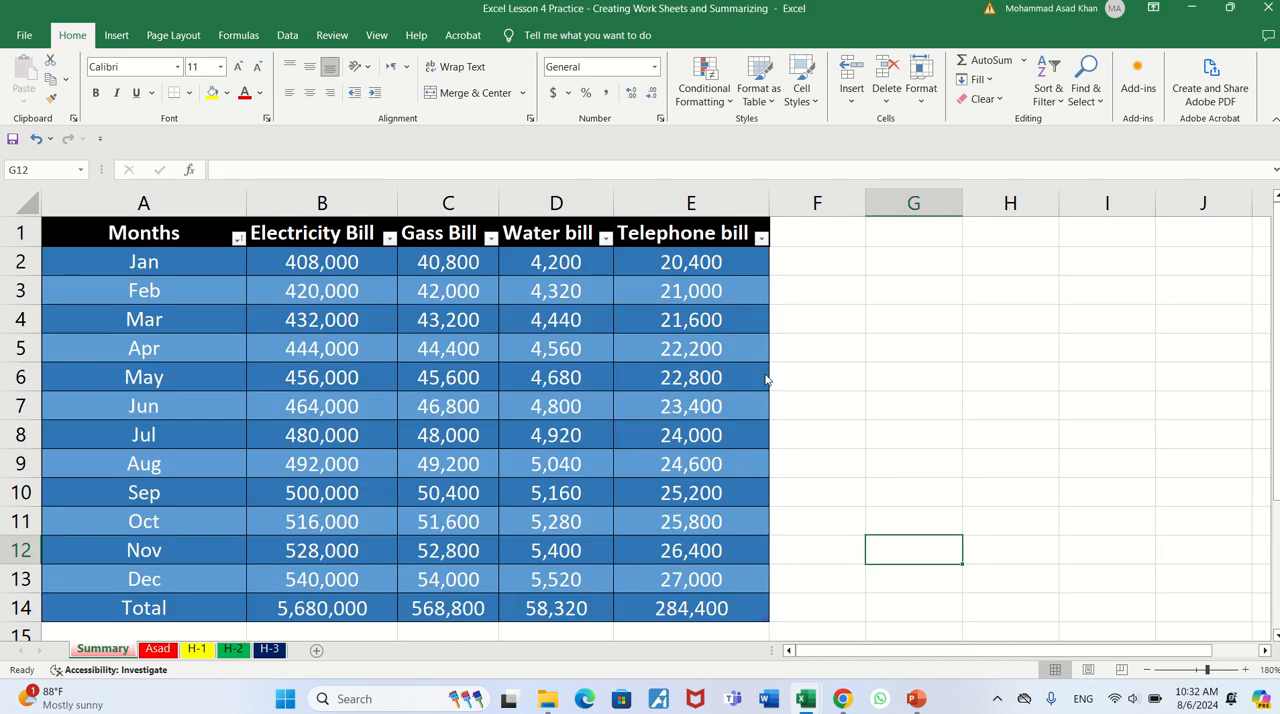
key("Left")
key("Left")
key("Left")
key("Left")
key("Left")
key("Up")
key("Up")
key("Up")
key("Up")
key("Up")
key("Up")
key("Up")
key("Up")
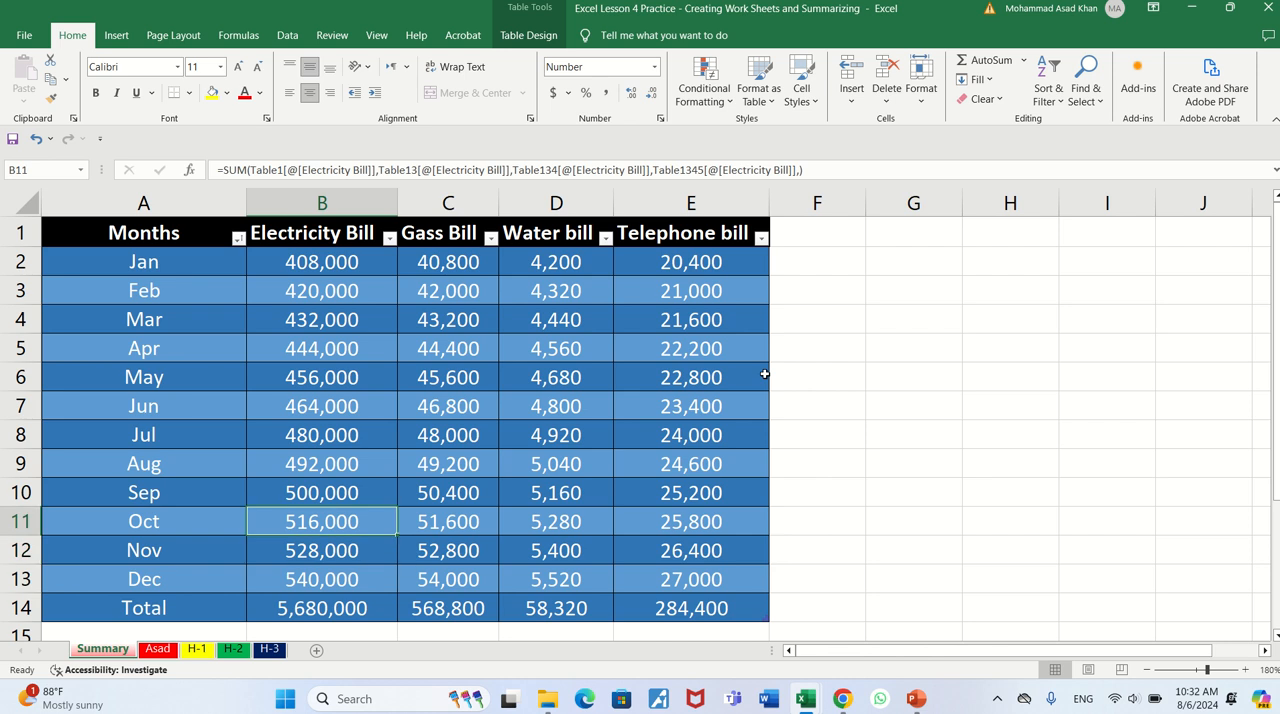
key("Up")
key("Up")
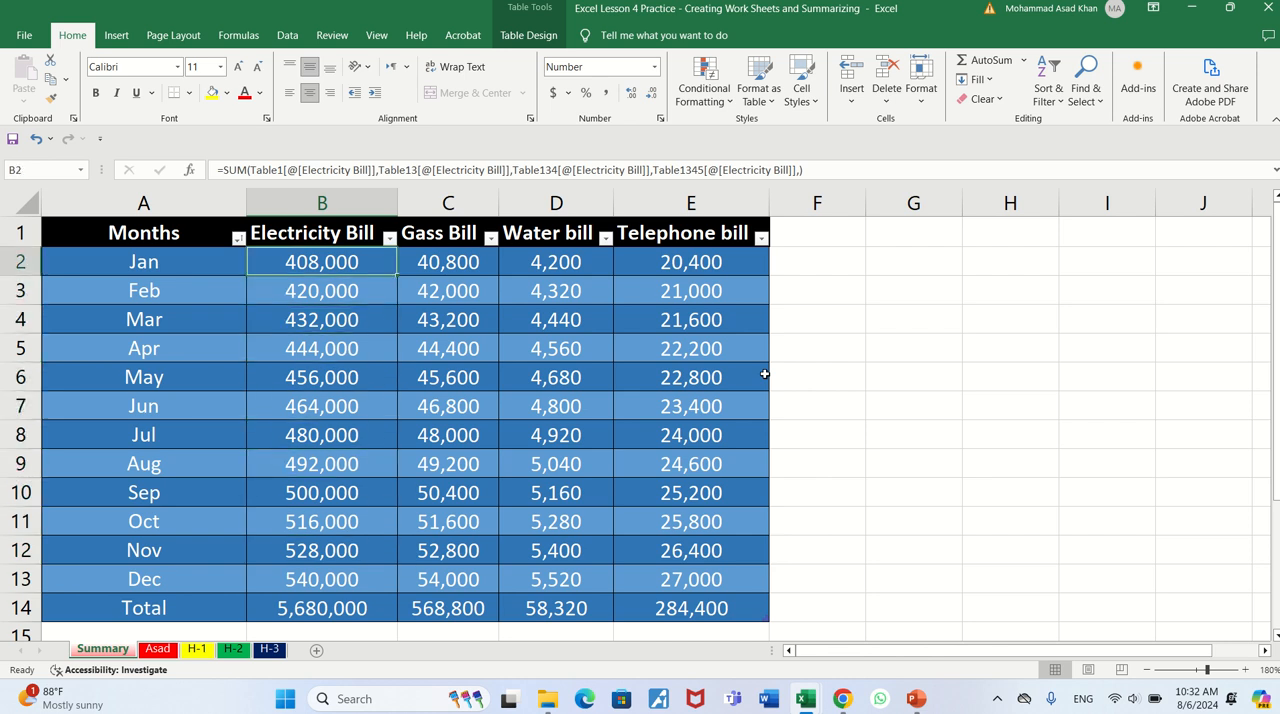
key("Up")
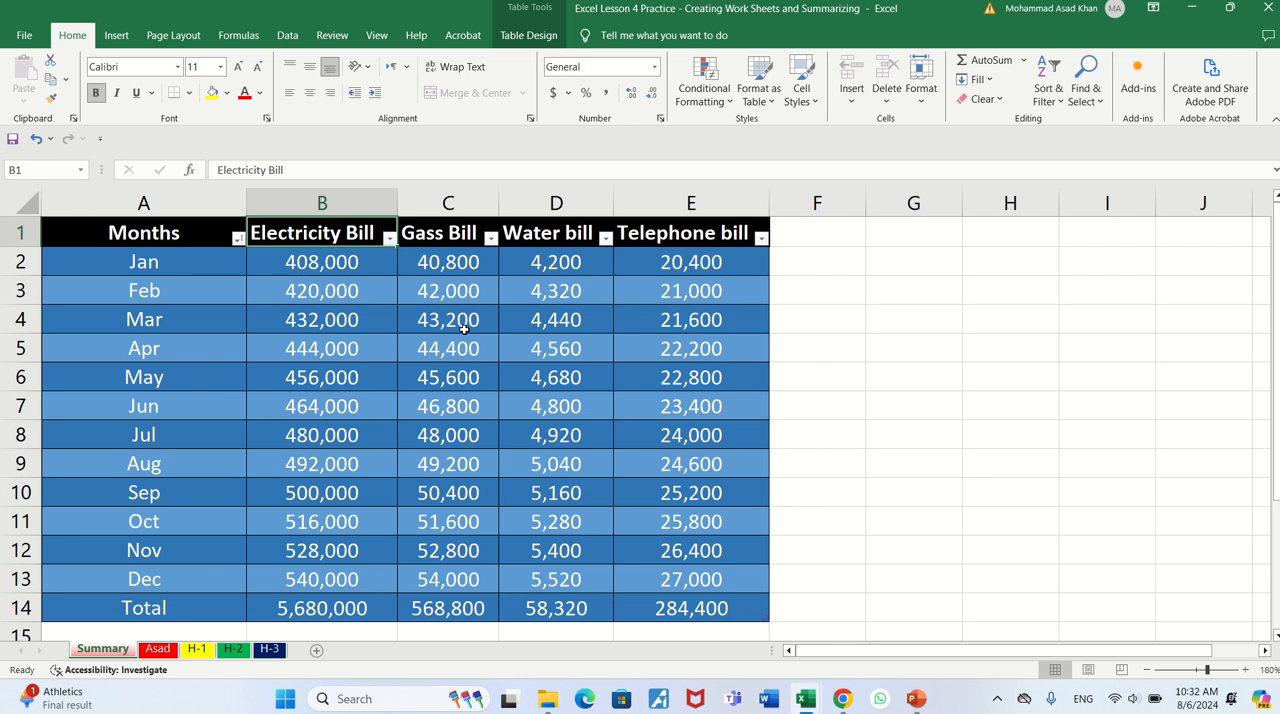
- Apply the green style with a black header from the Dark table styles to the Summary table
left_click(536, 40)
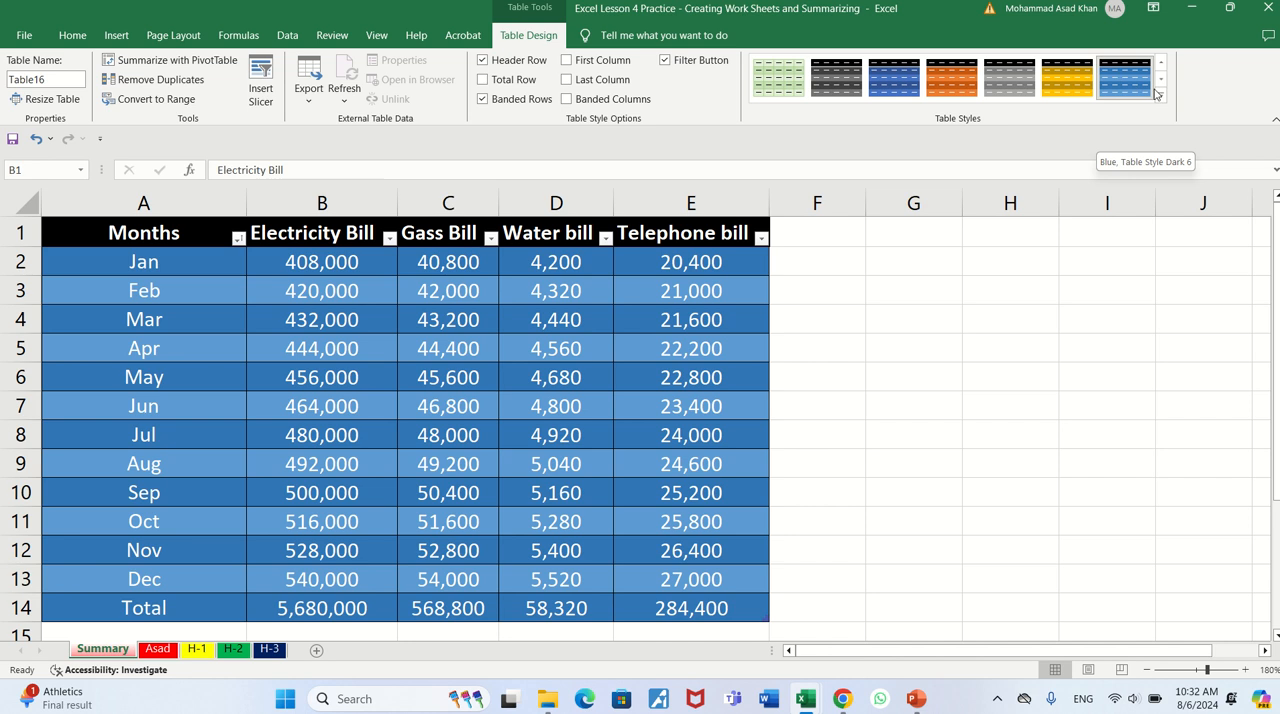
left_click(1160, 92)
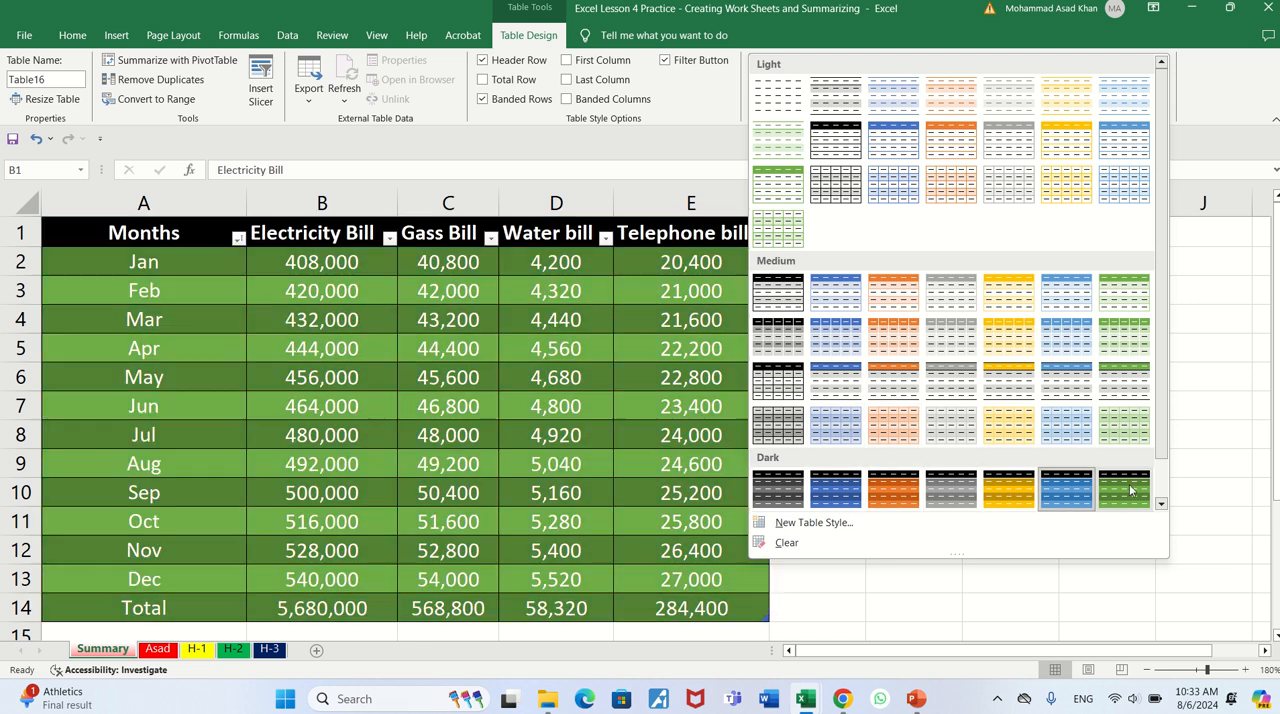
left_click(1161, 506)
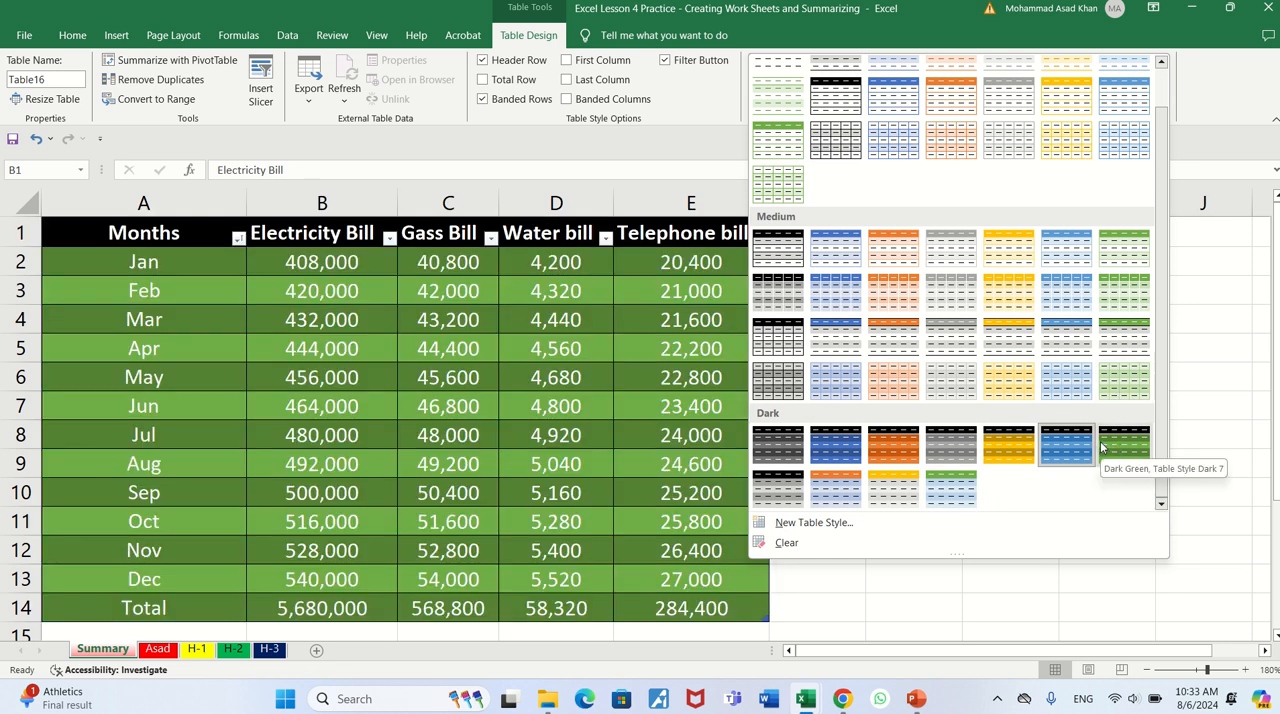
left_click(1102, 447)
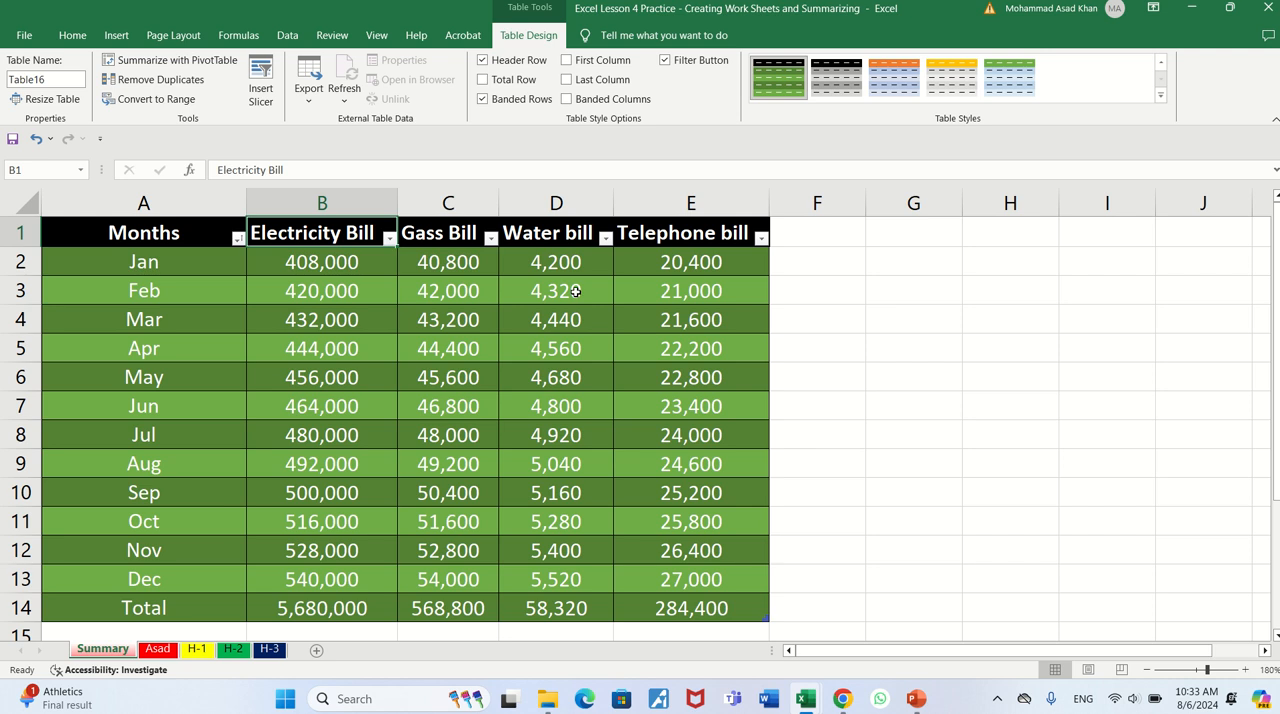
- Turn the table's header row off and on again, and do the same with its filter buttons
left_click(484, 61)
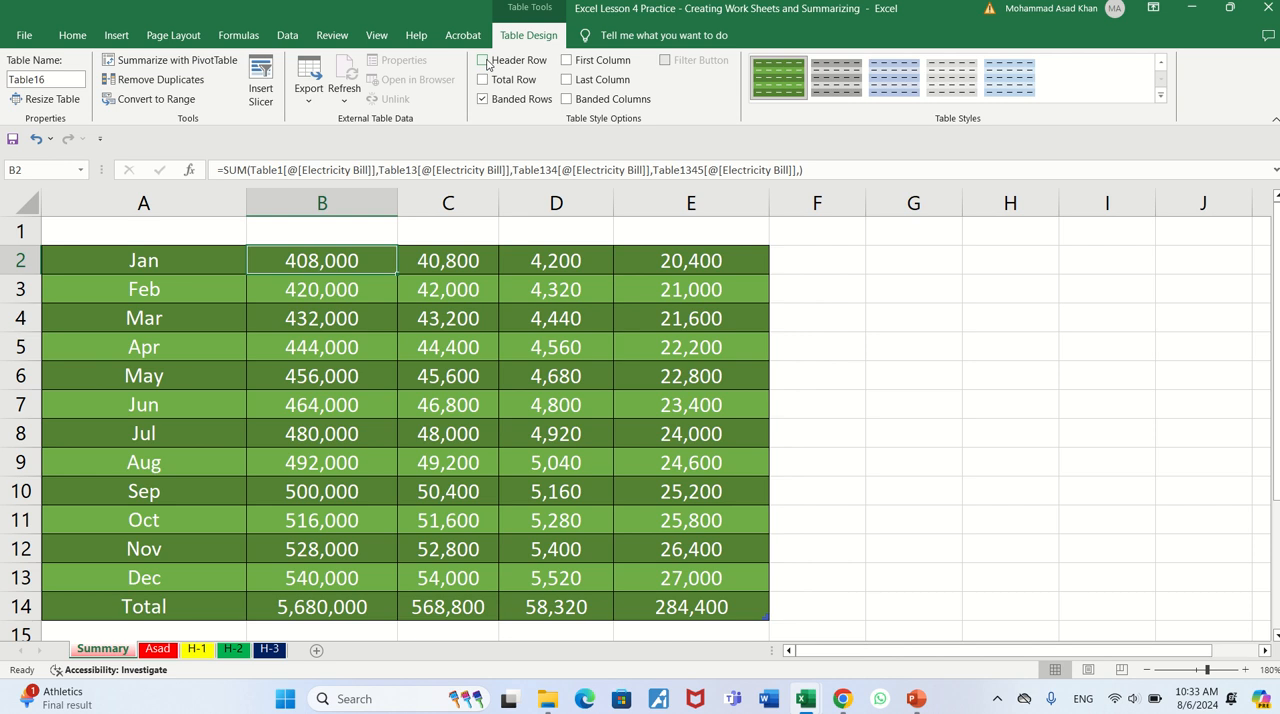
left_click(485, 62)
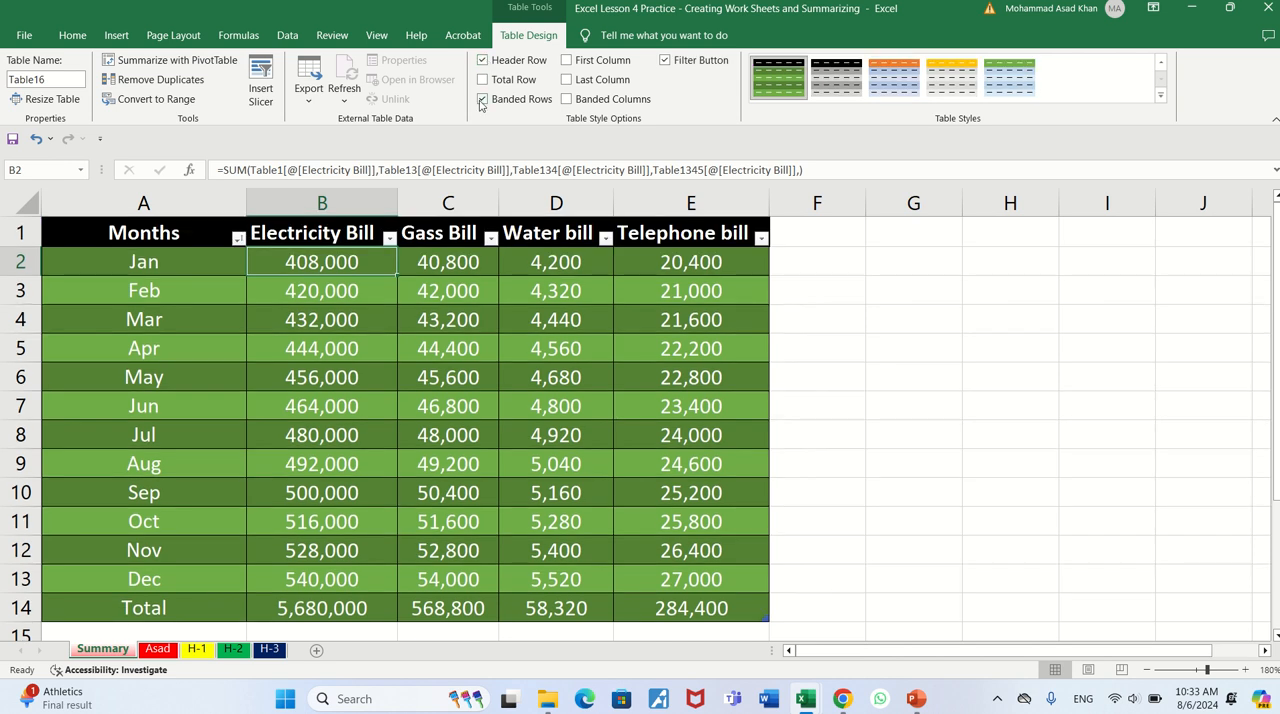
left_click(664, 62)
left_click(664, 62)
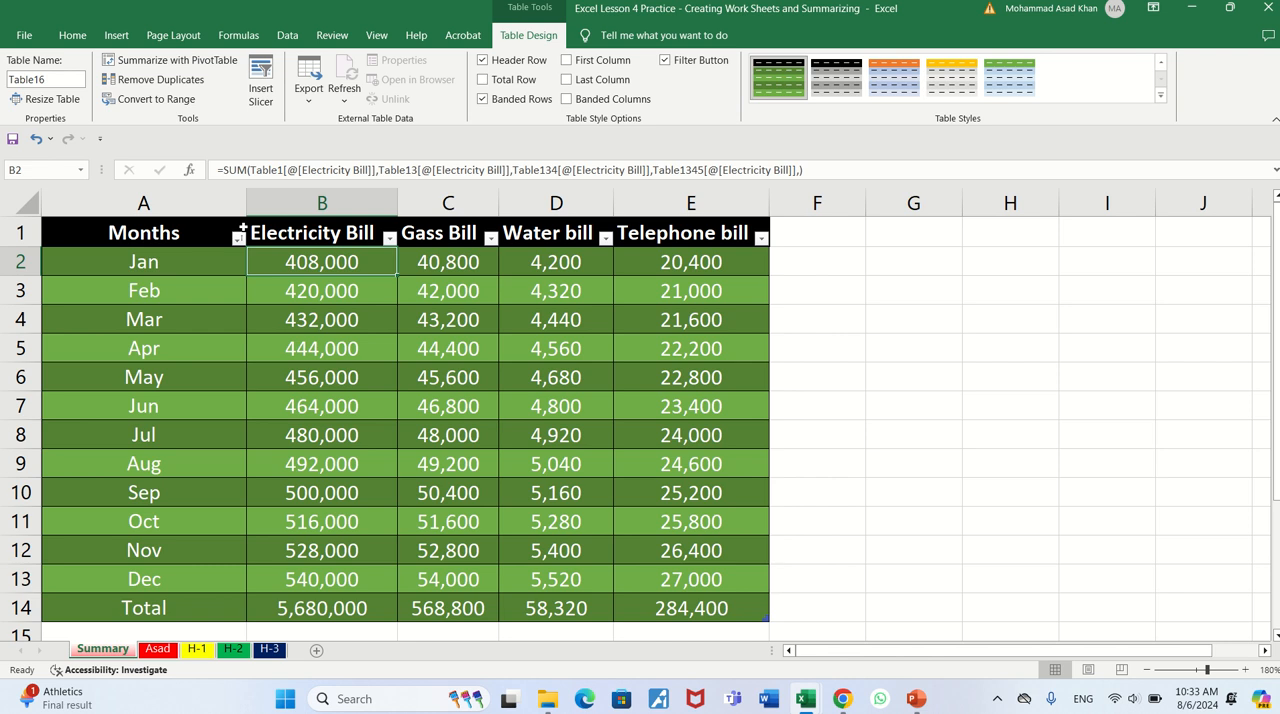
- View the sort and filter options of the Electricity Bill column and close them without changing anything
left_click(389, 239)
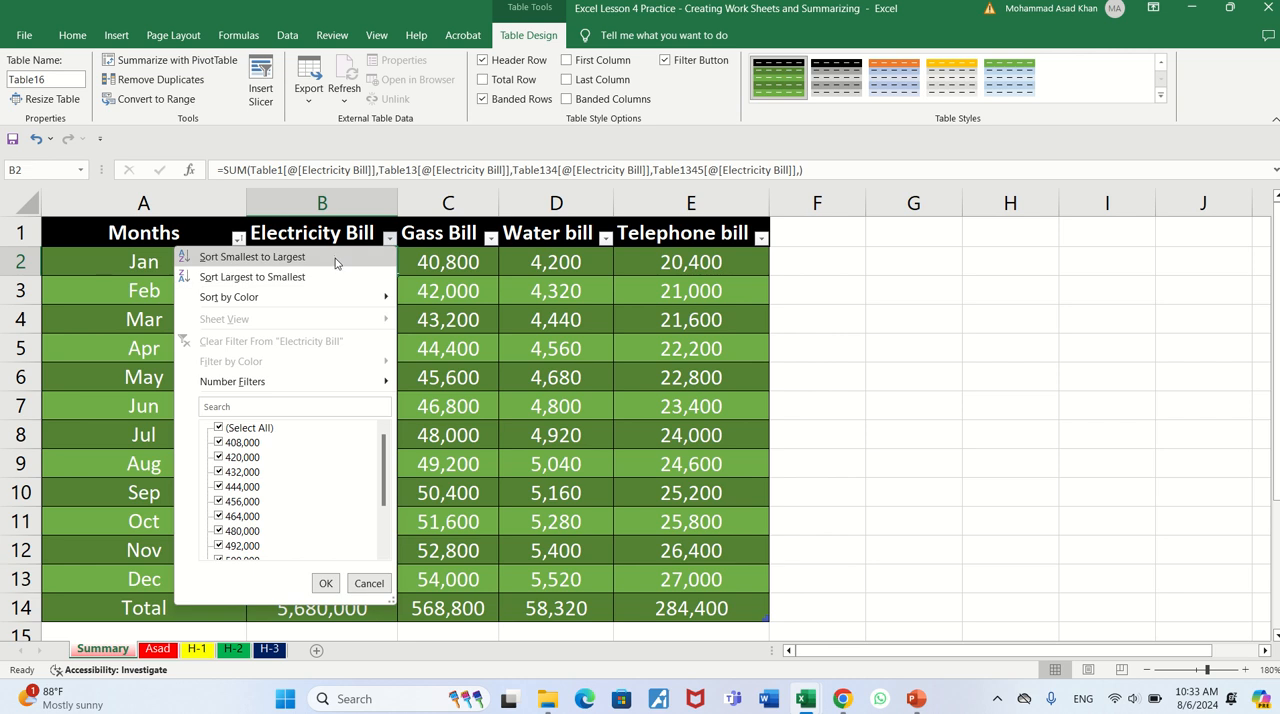
left_click(390, 240)
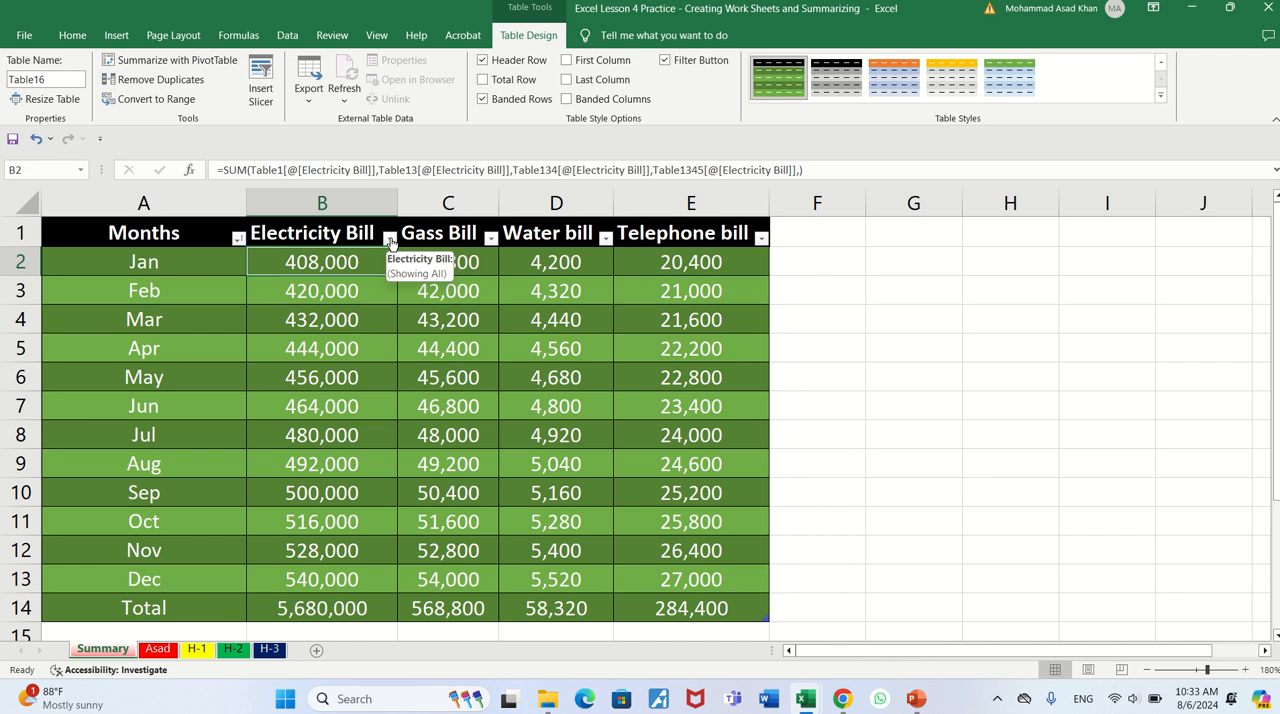
- Insert slicers for Electricity Bill and Water bill and place them next to each other toward the empty columns beside the table
left_click(261, 88)
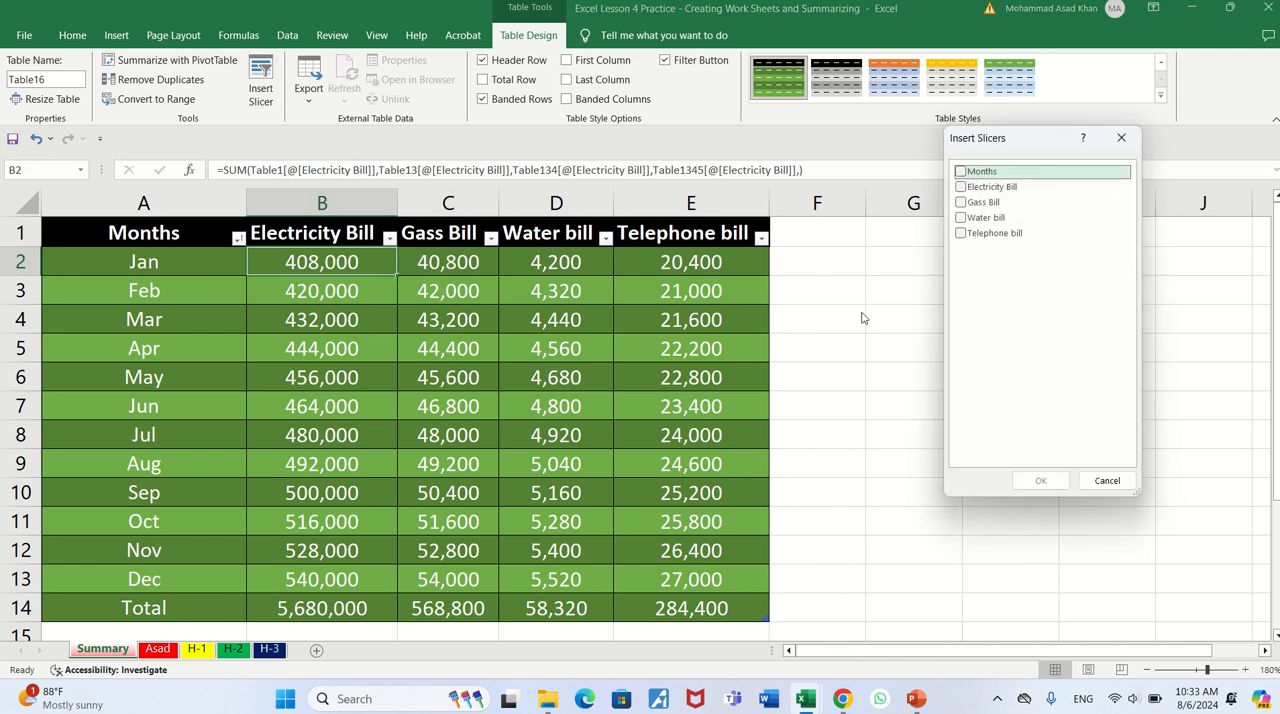
left_click(961, 188)
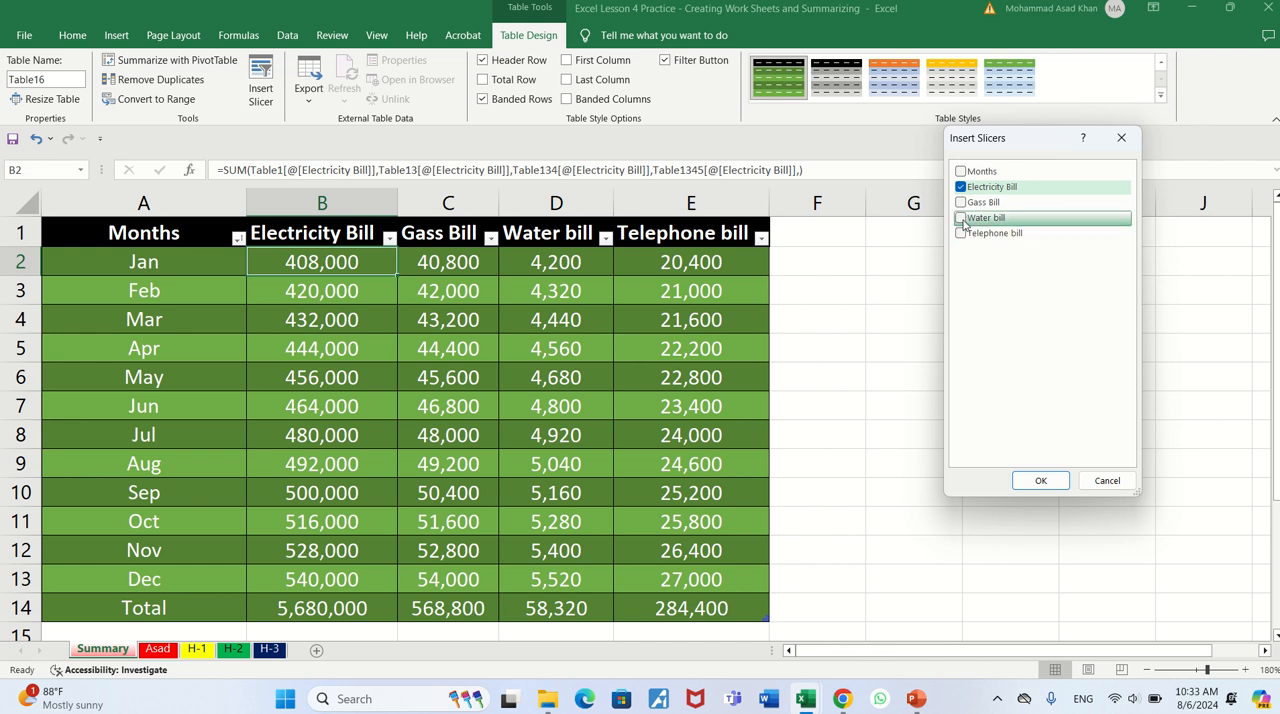
left_click(961, 219)
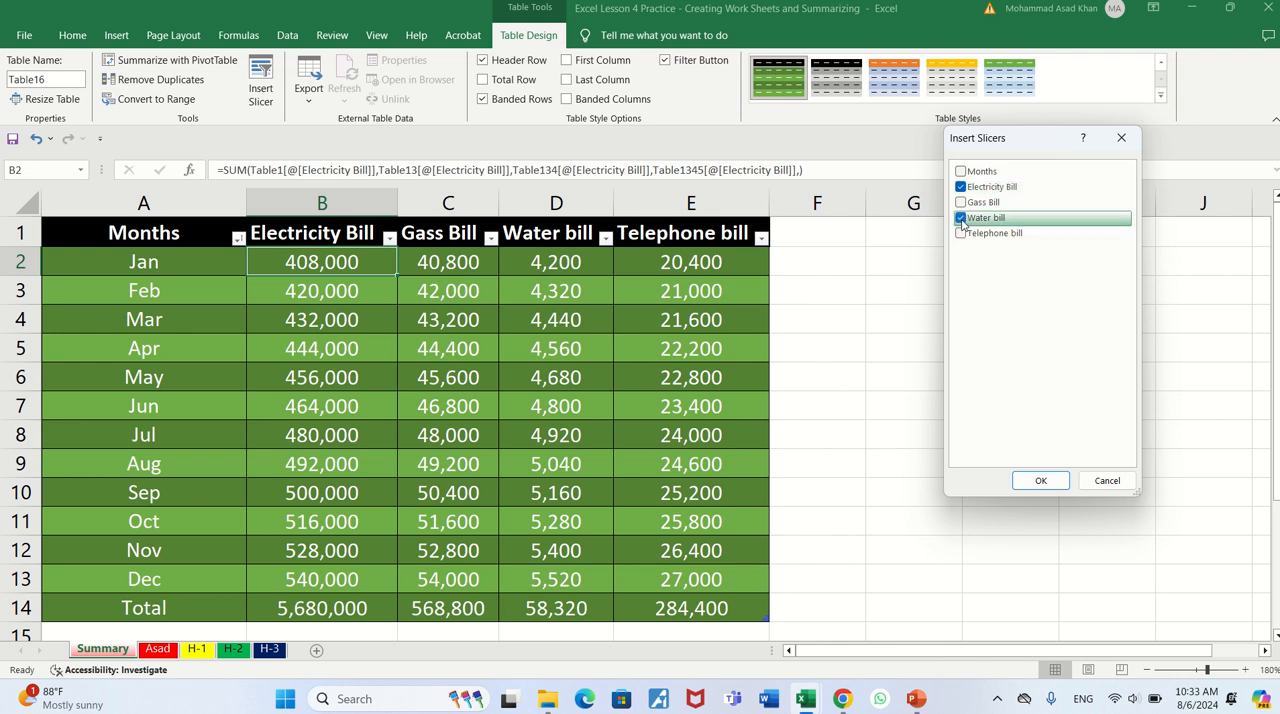
left_click(1037, 481)
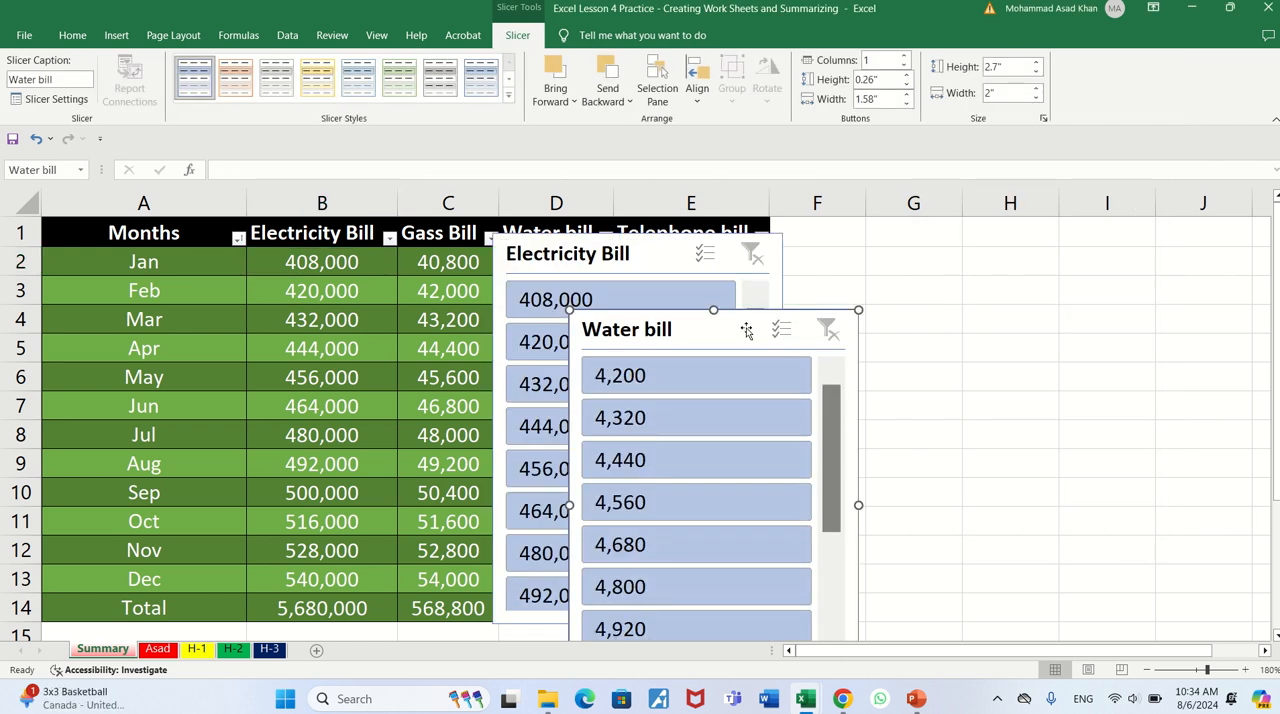
left_click_drag(746, 331, 1139, 237)
left_click_drag(695, 253, 838, 233)
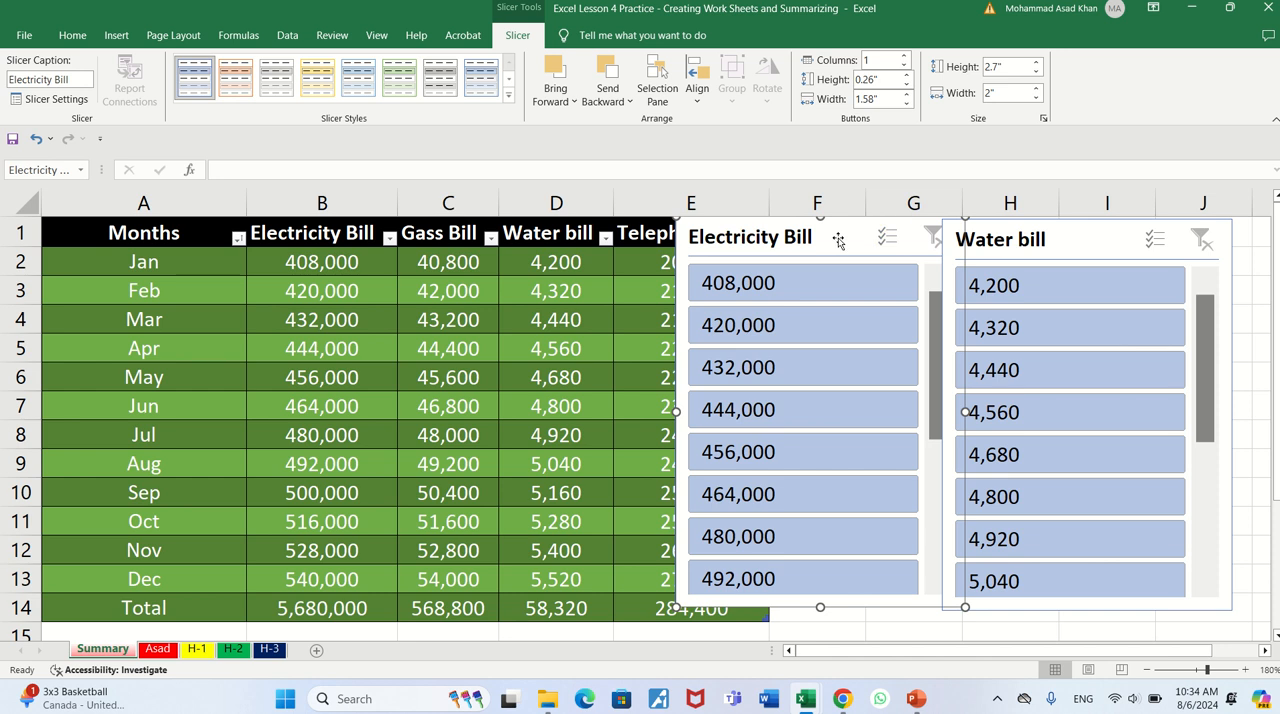
- Delete the Electricity Bill slicer from the Summary sheet
right_click(839, 241)
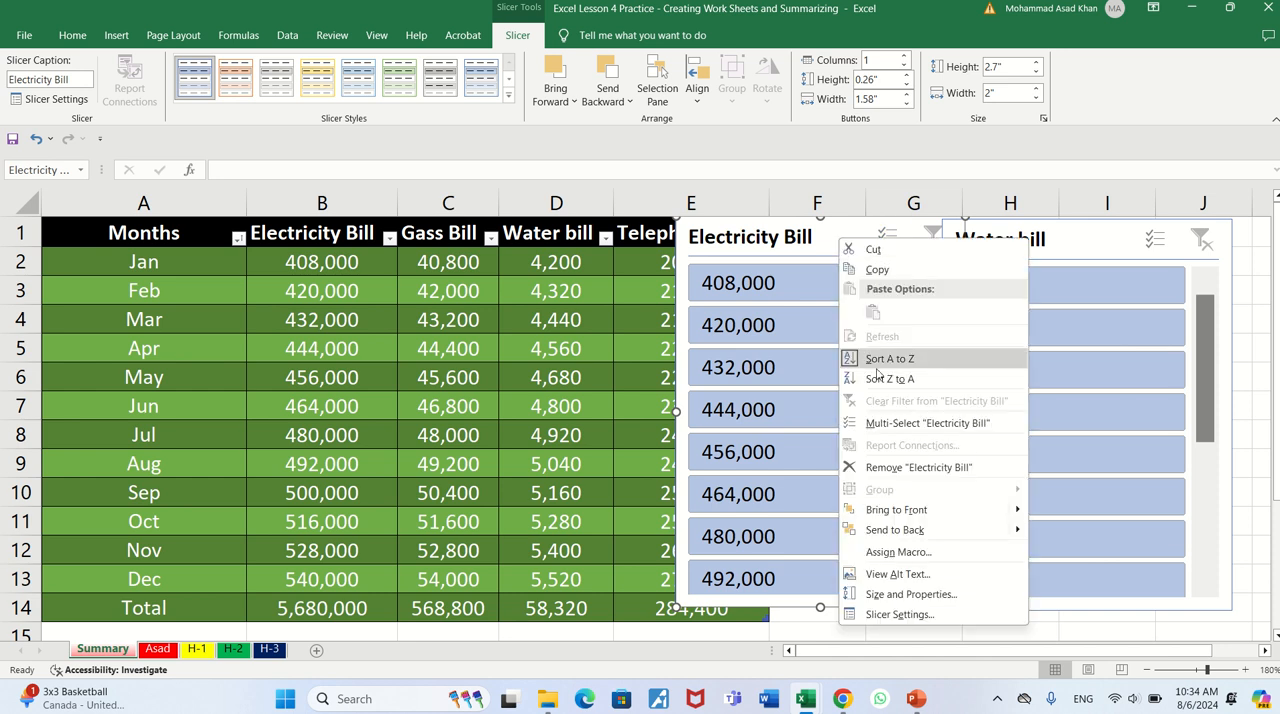
left_click(825, 240)
key("Delete")
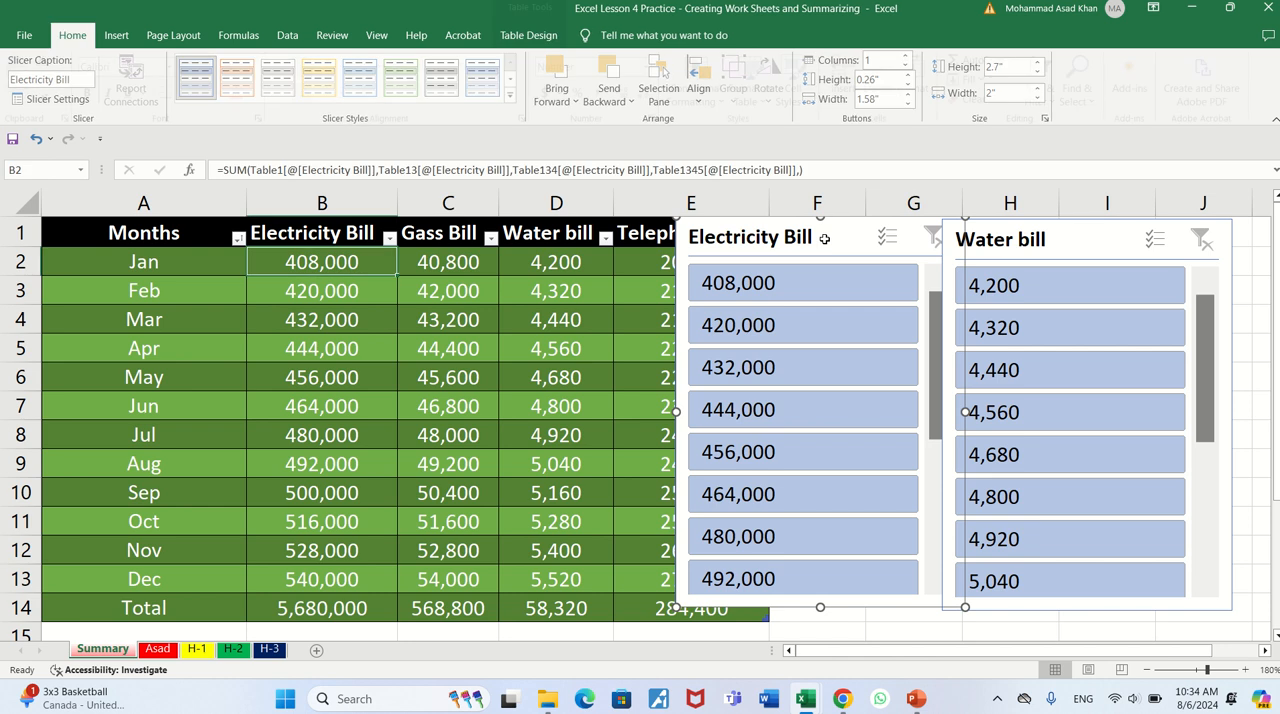
- Insert slicers for the Months and Electricity Bill columns of the Summary table
left_click(520, 39)
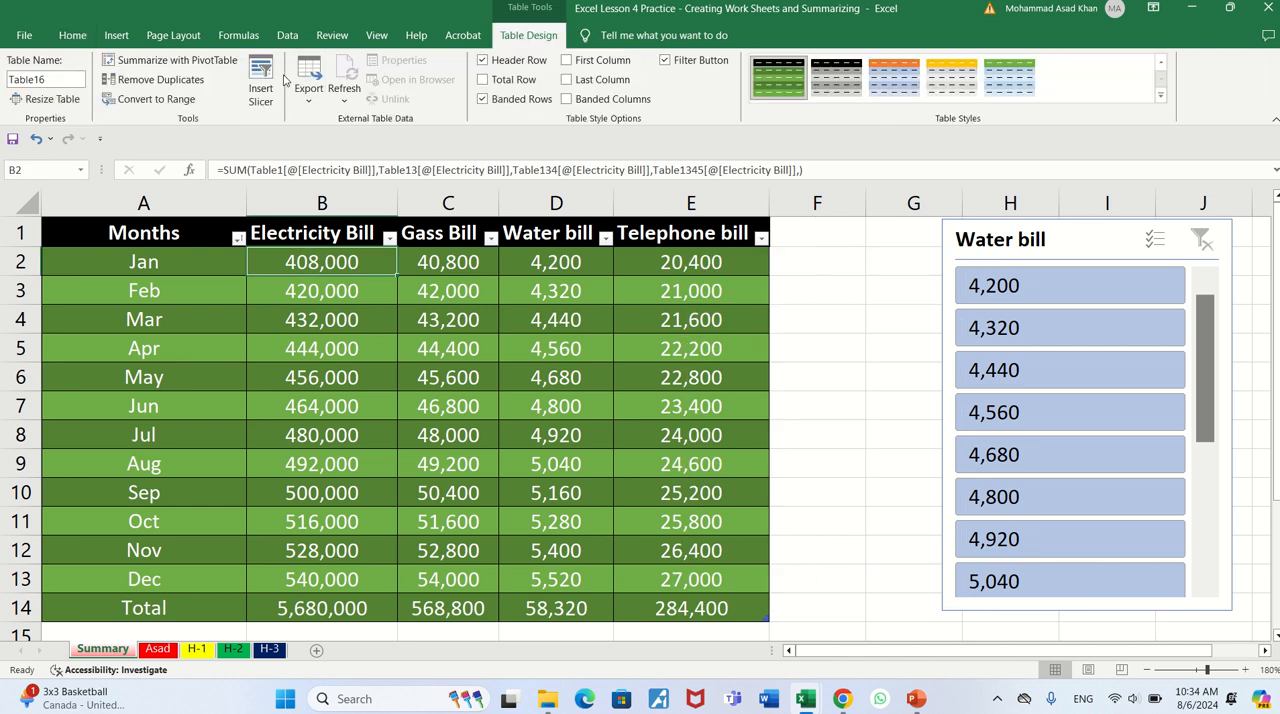
left_click(258, 92)
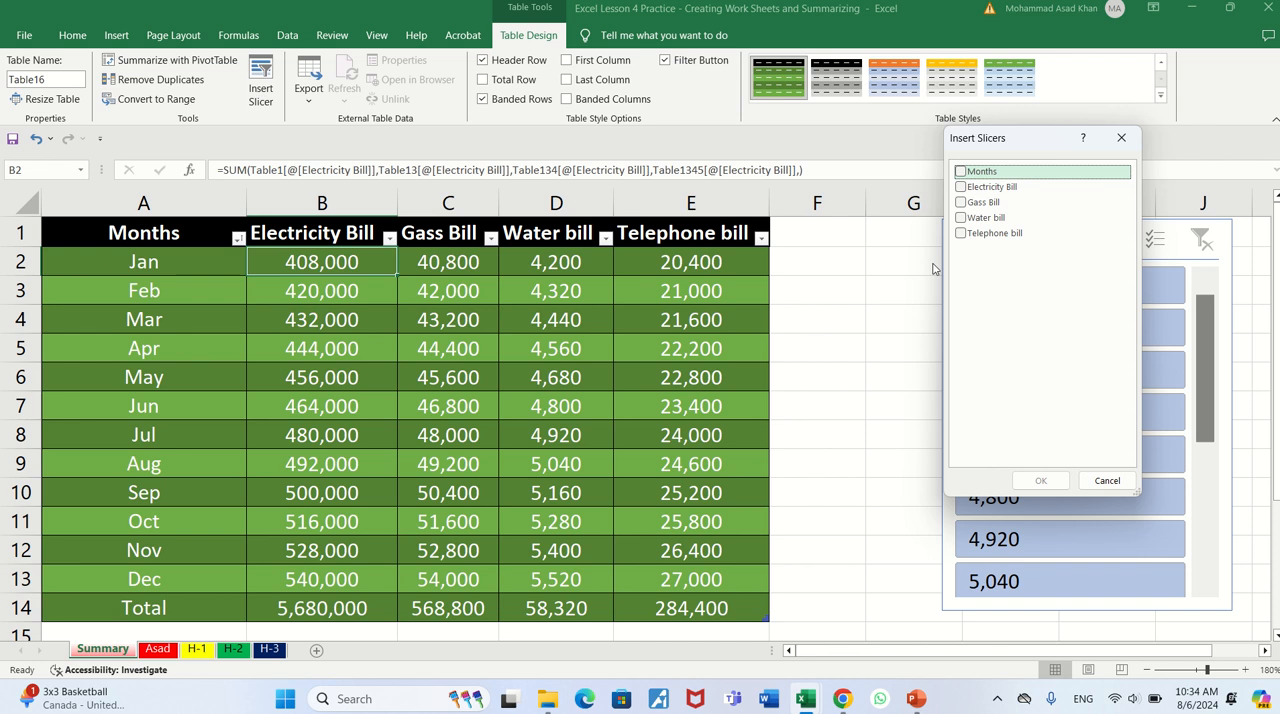
left_click(961, 174)
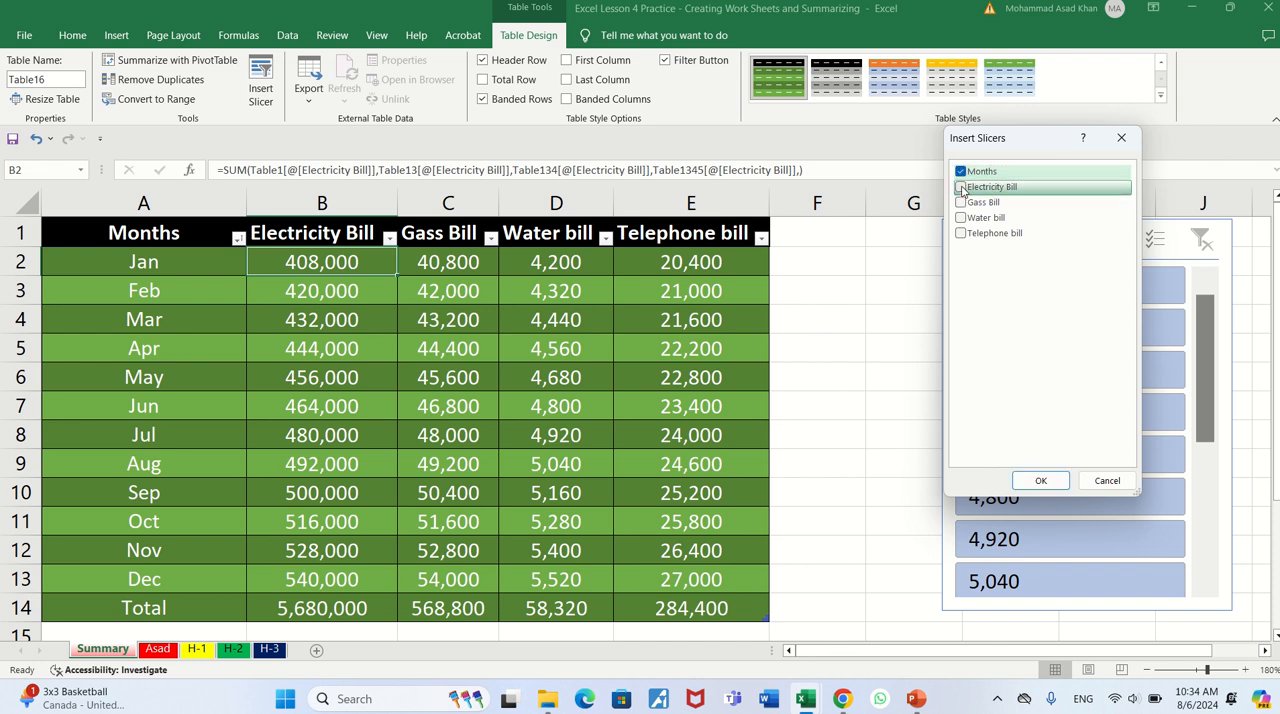
left_click(961, 187)
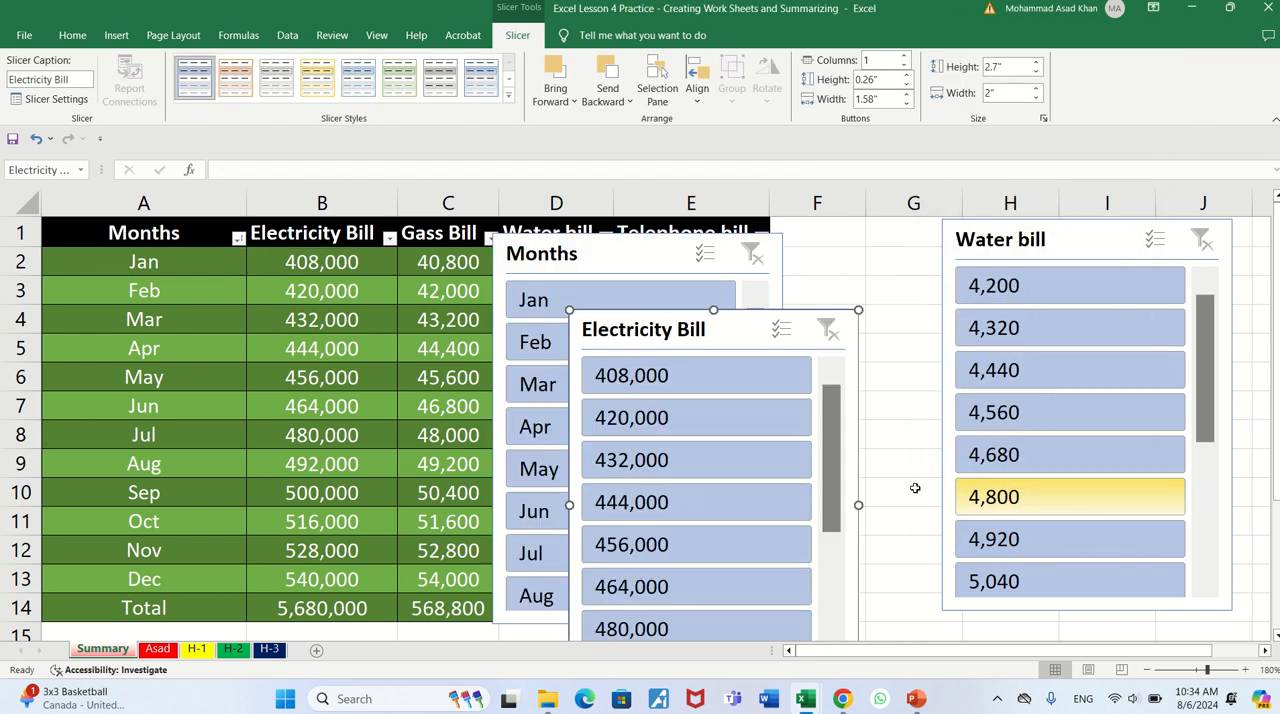
- Delete the Water bill slicer from the Summary sheet
left_click(1067, 245)
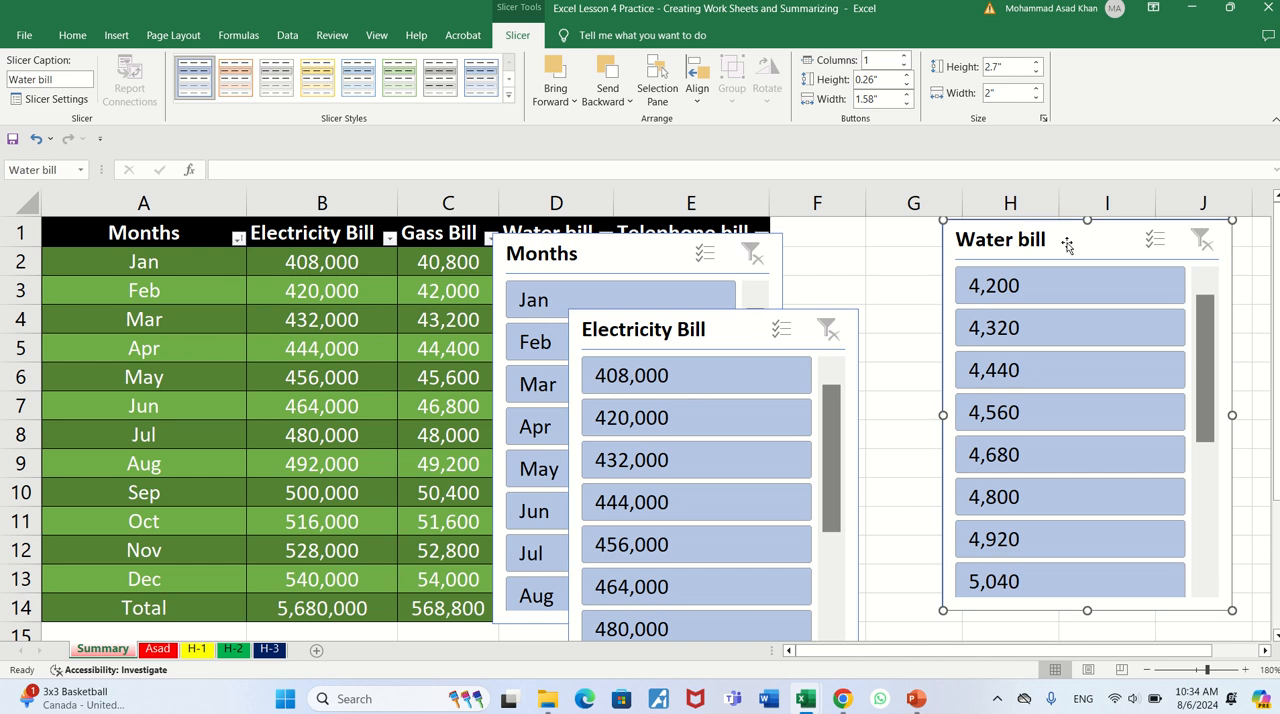
key("Delete")
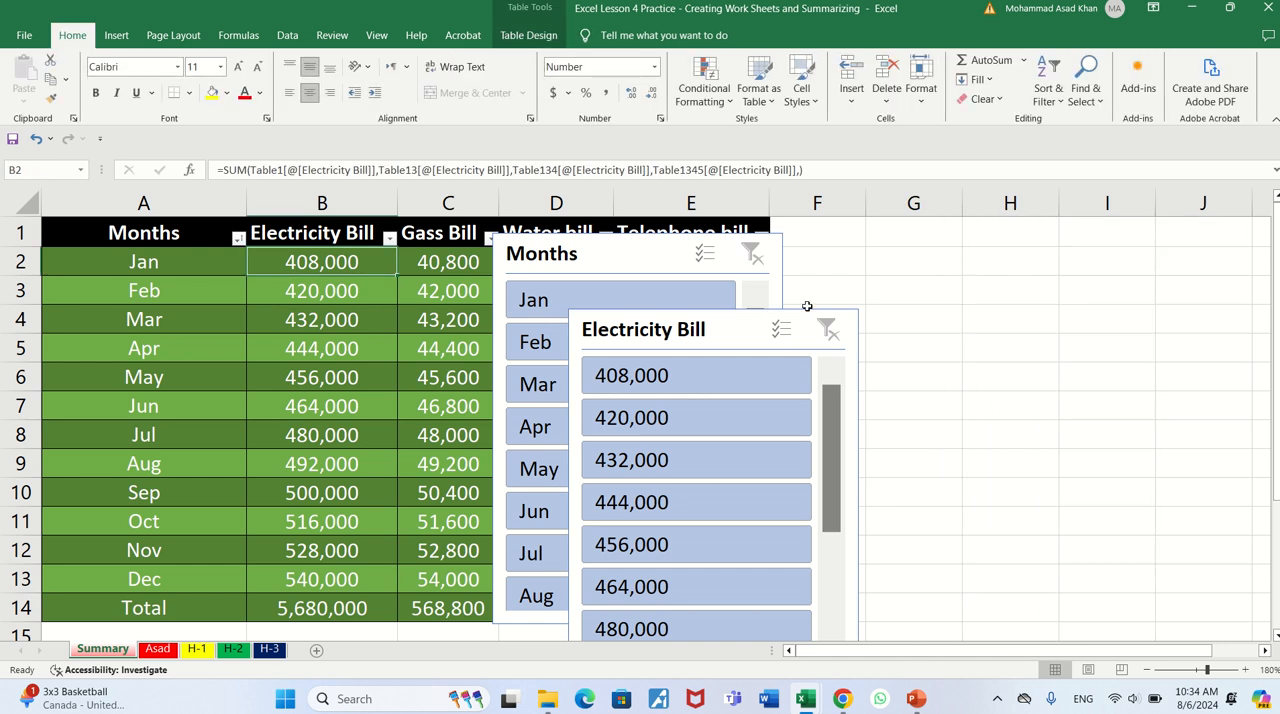
- Move the Electricity Bill slicer over columns G to I and the Months slicer beside it over columns E and F
left_click_drag(756, 321, 1079, 227)
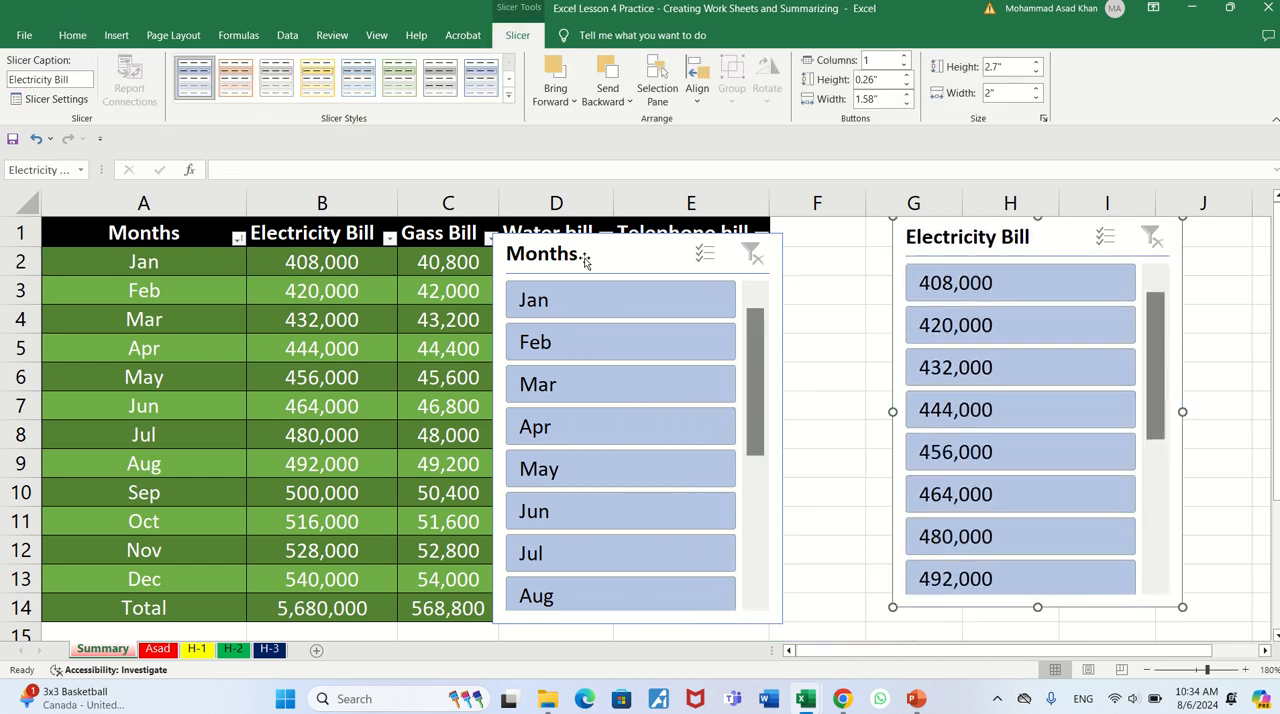
left_click_drag(586, 260, 727, 244)
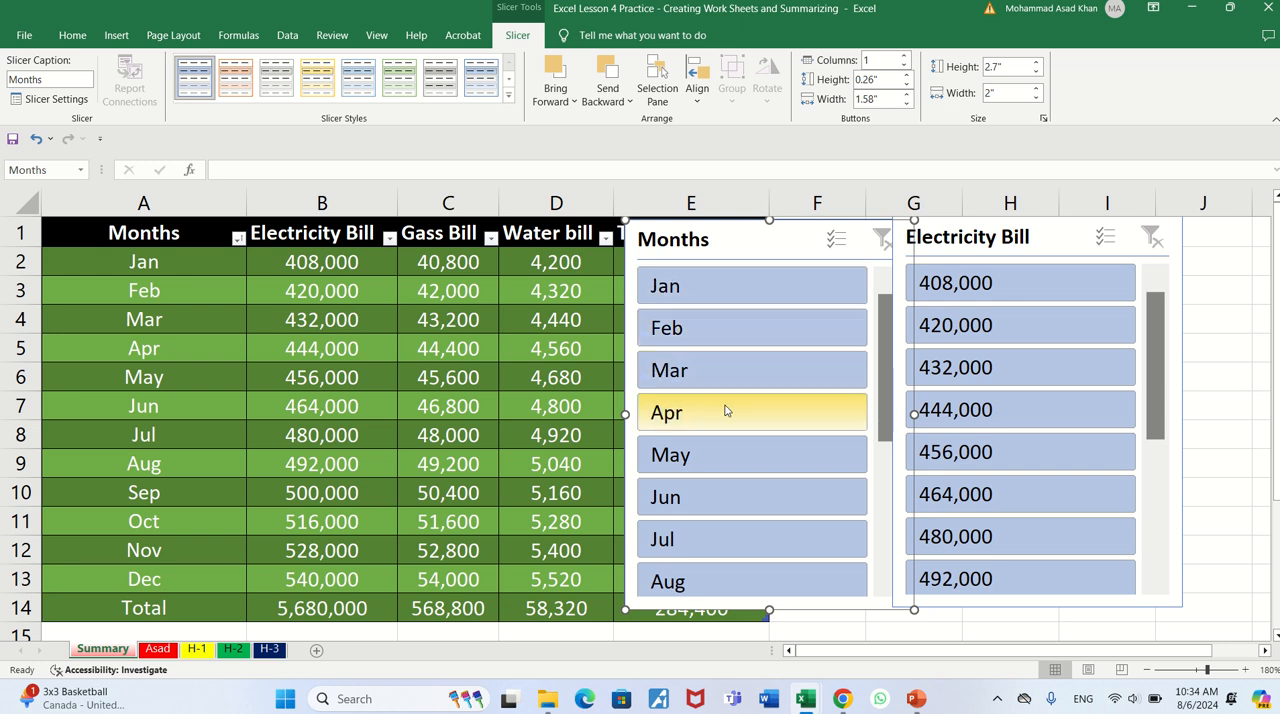
- Filter the table to Jun with the Months slicer, move that slicer clear of the Electricity Bill slicer, and clear the filter
left_click(743, 506)
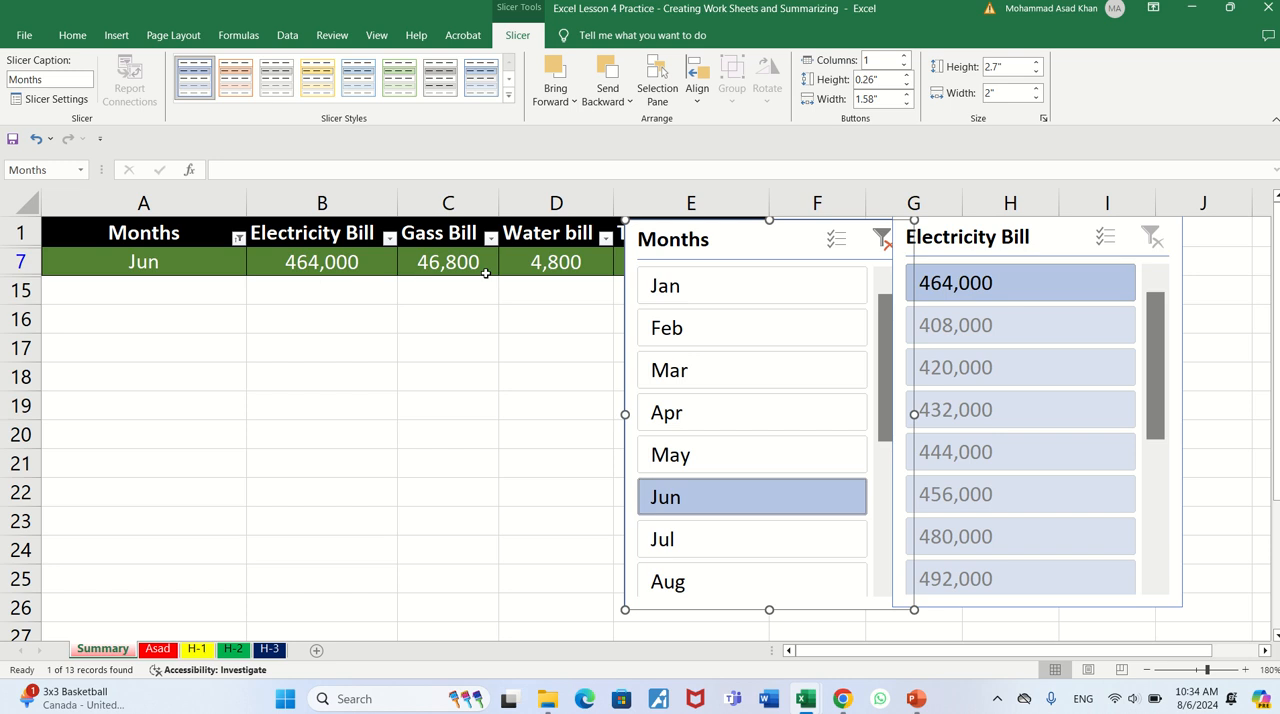
mouse_move(698, 245)
left_mouse_down()
mouse_move(498, 374)
mouse_move(604, 321)
mouse_move(685, 240)
left_mouse_up()
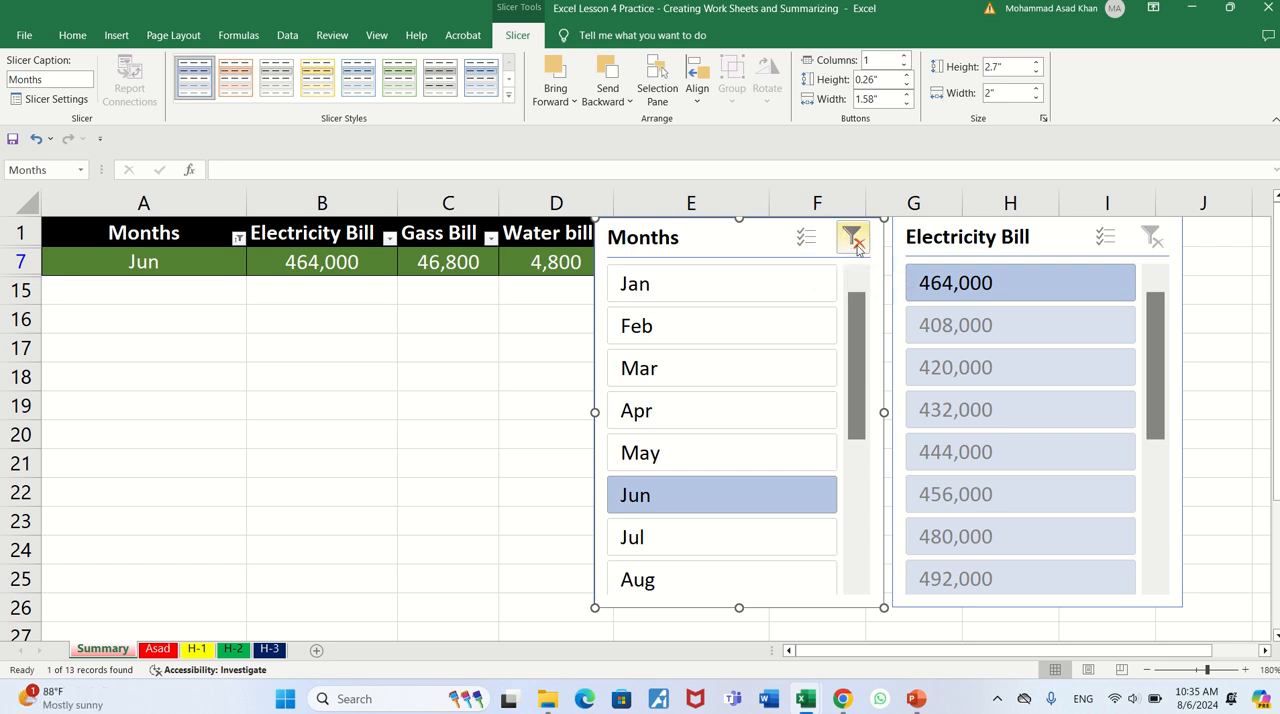
left_click(855, 240)
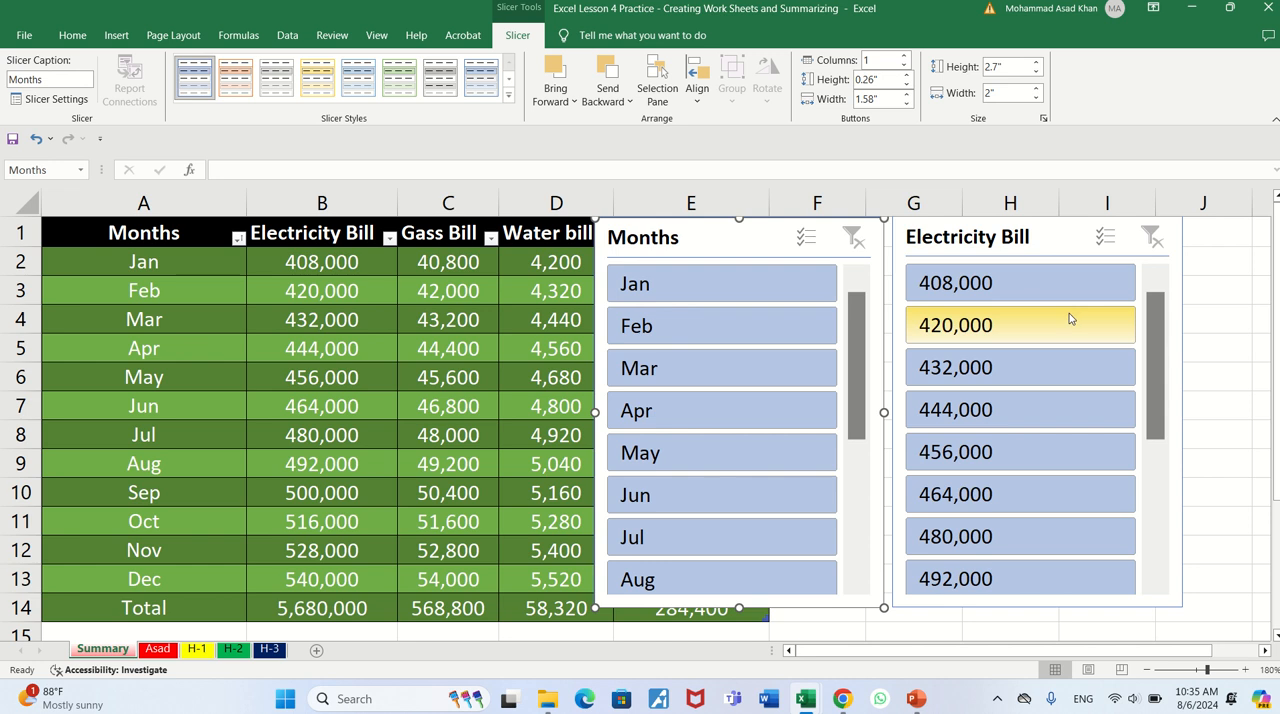
- Delete the Electricity Bill and Months slicers from the Summary sheet and show the table's design options again
left_click(1062, 237)
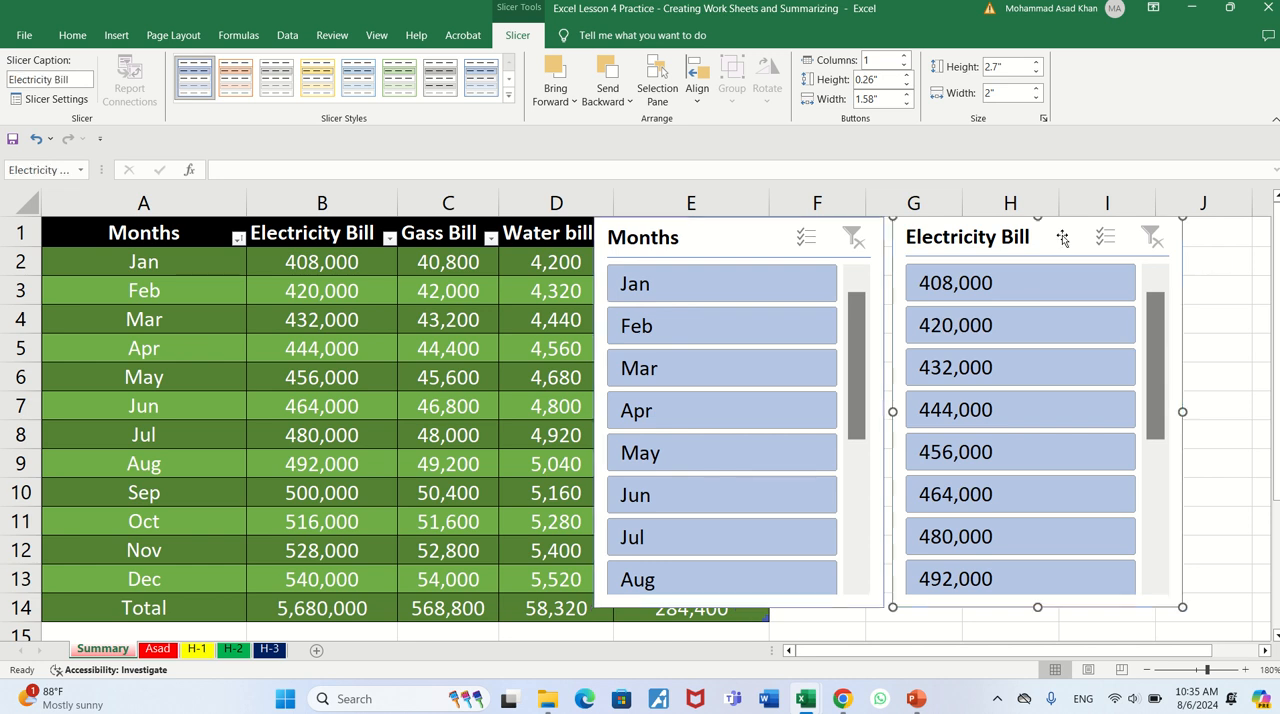
key("Delete")
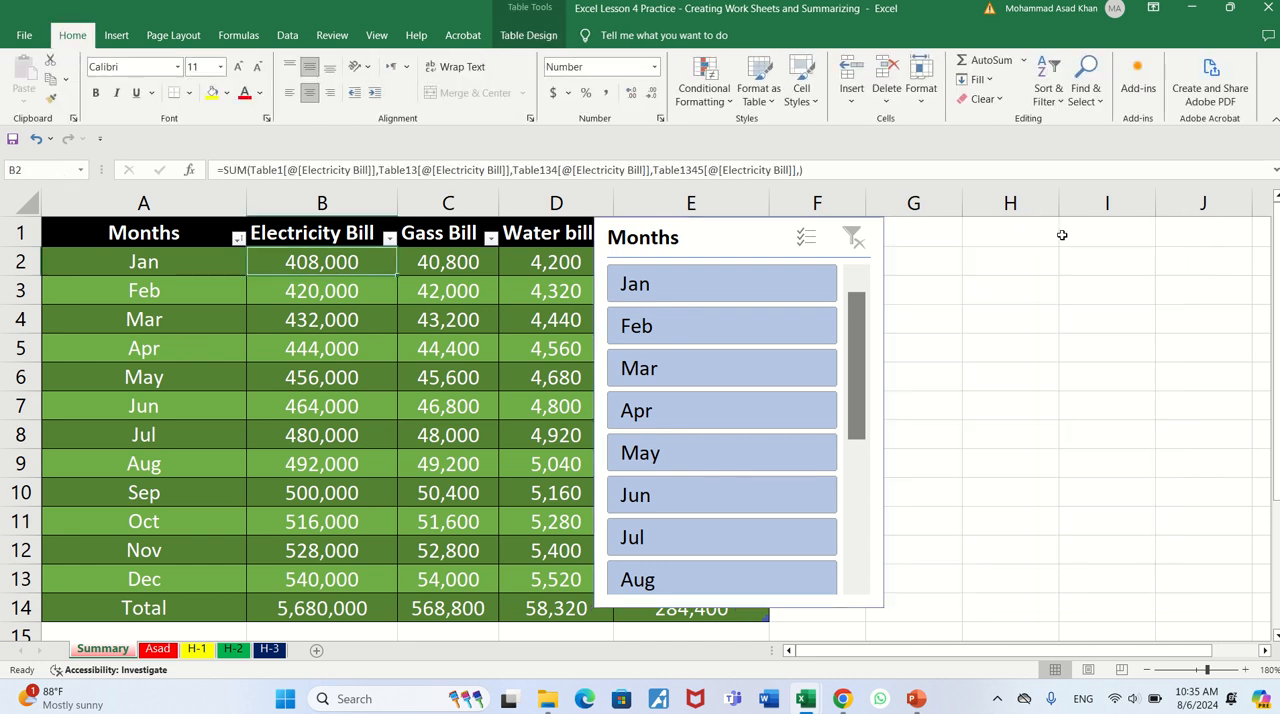
left_click(726, 236)
key("Delete")
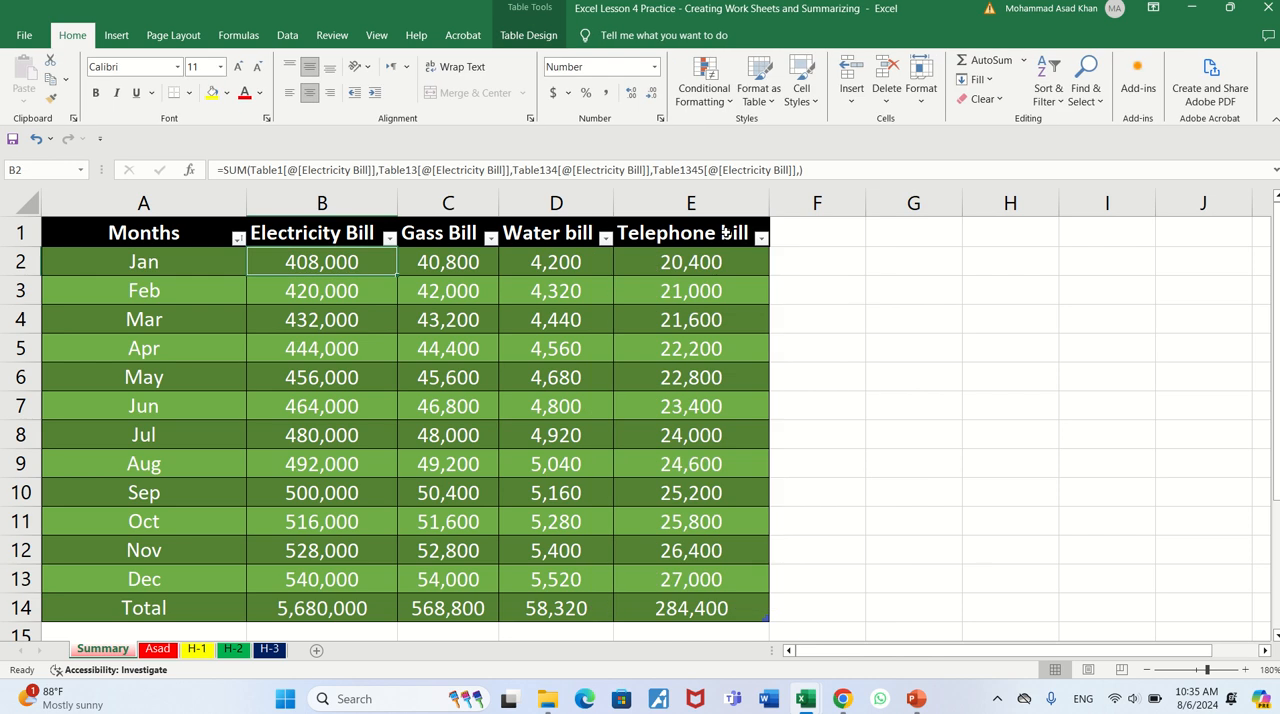
left_click(530, 36)
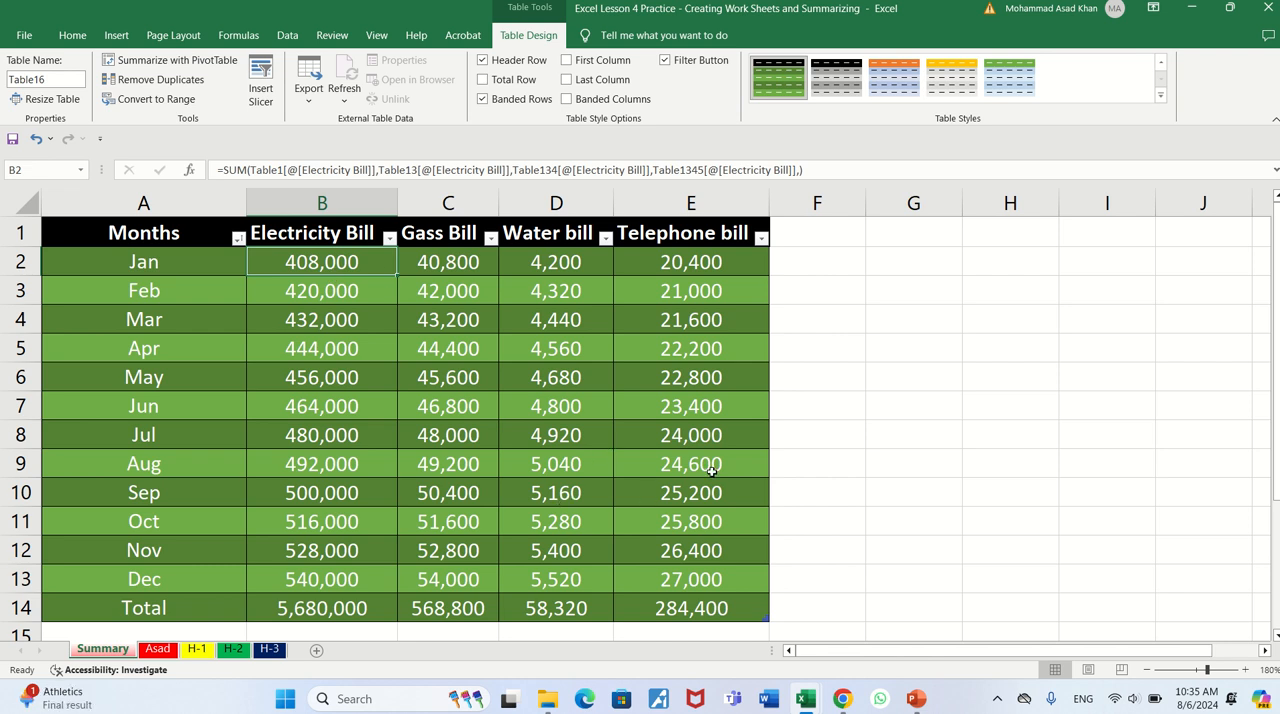
- Switch to the Lesson 5 Practice workbook and examine the Jan Electricity formula in B2 of Sheet1 for comparison with the table version
key("alt+Tab")
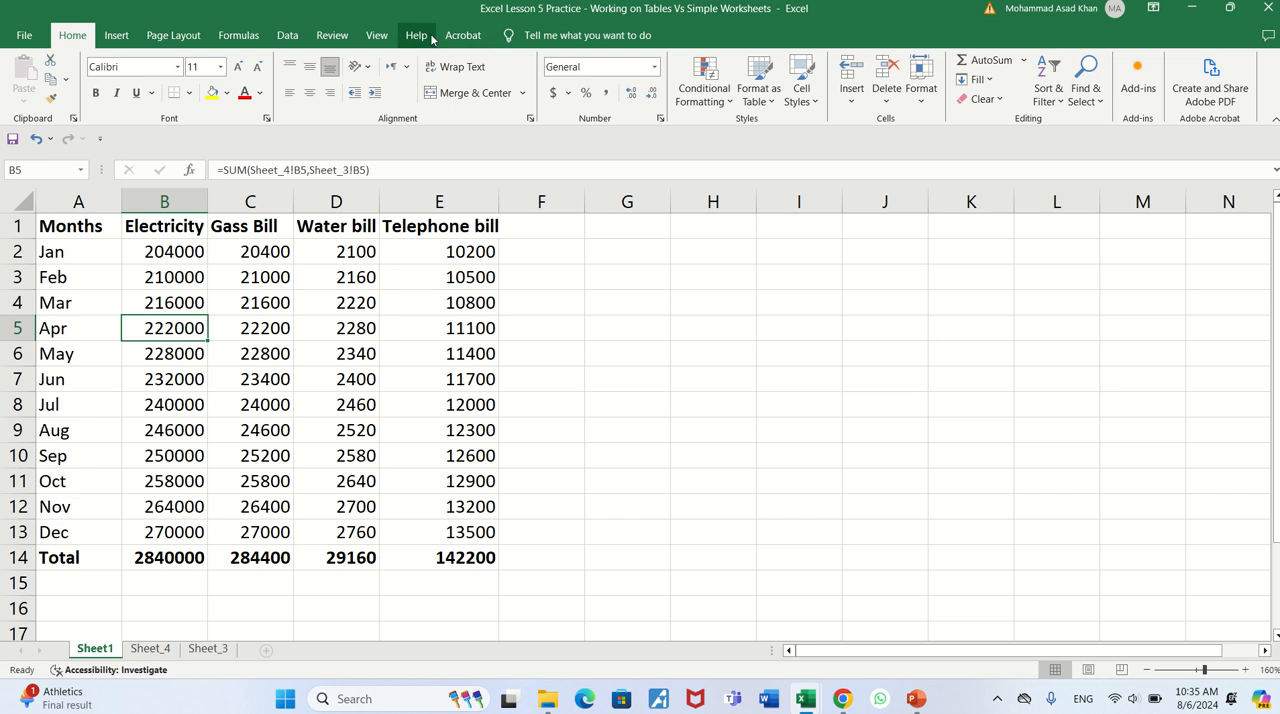
key("alt+Tab")
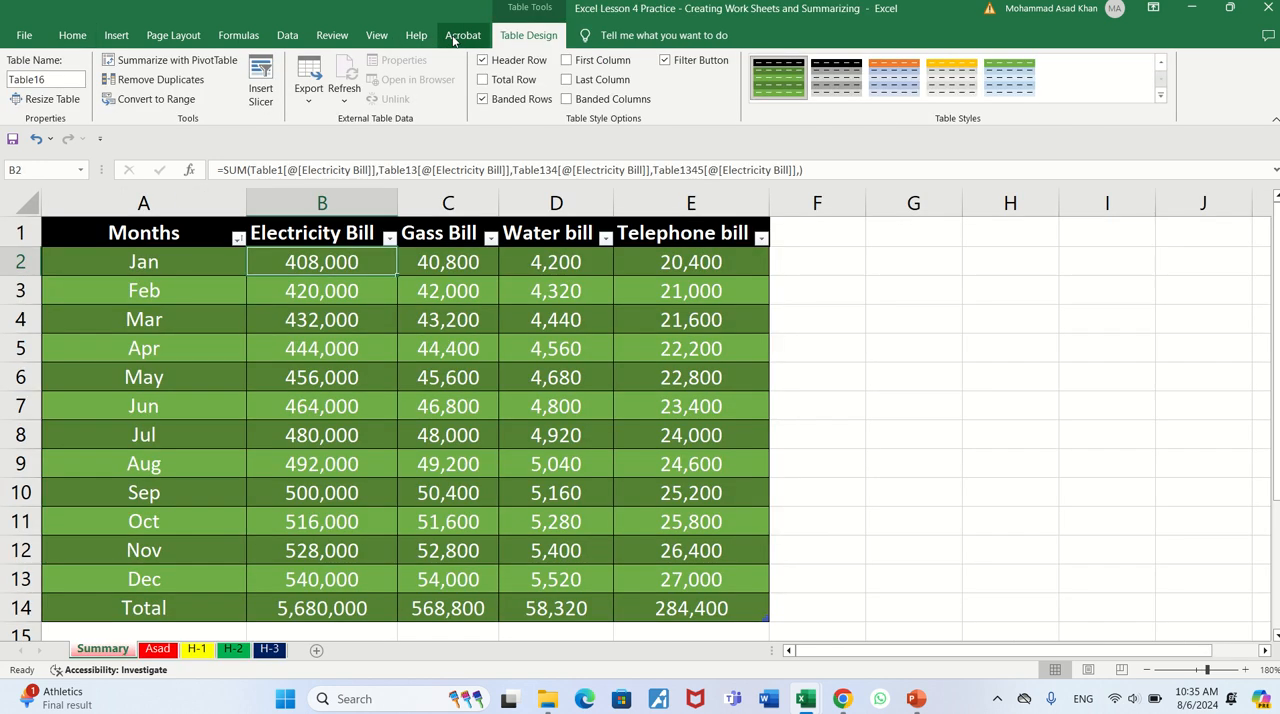
key("alt+Tab")
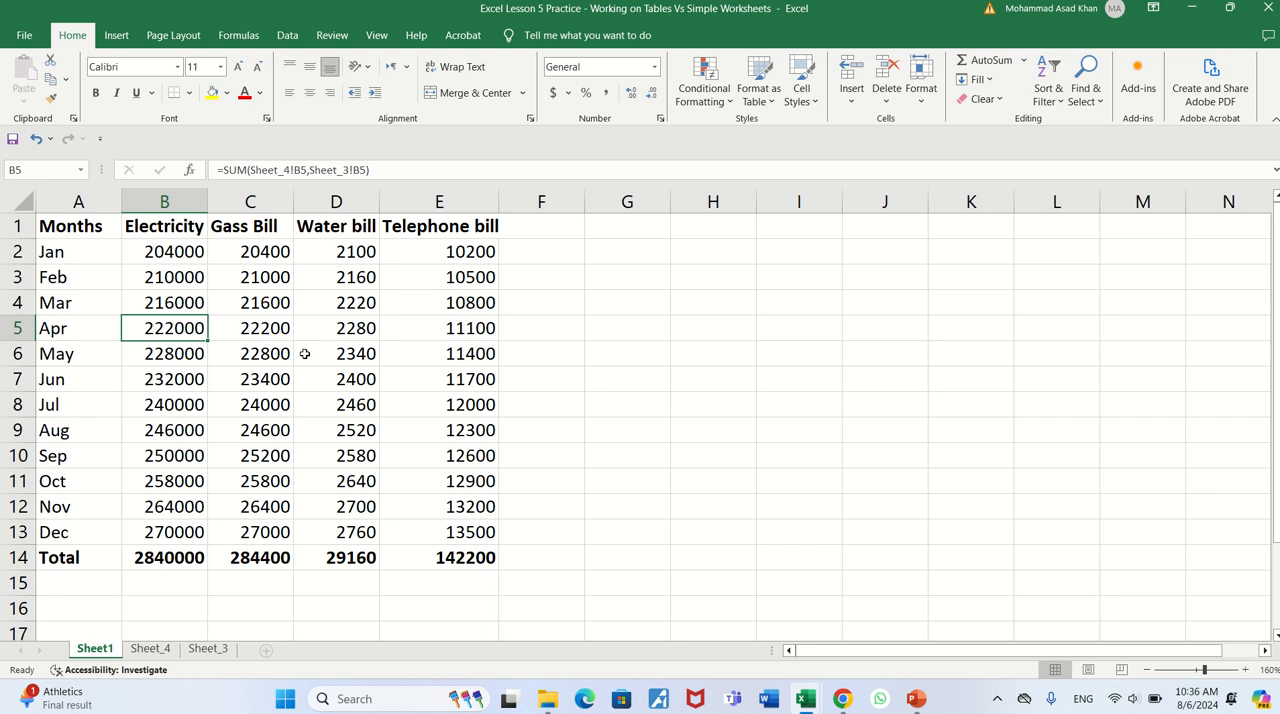
key("Up")
key("Up")
key("Up")
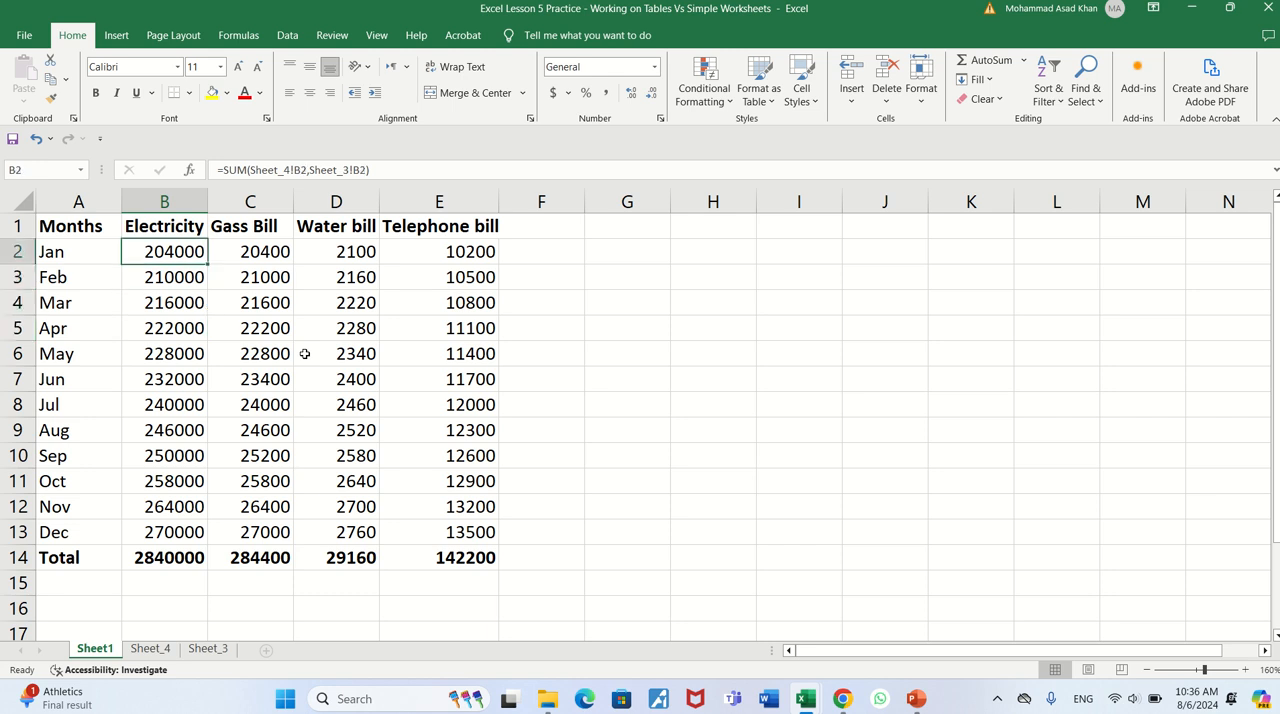
- Return to the Lesson 4 Practice workbook, look through the source sheets including H-1, H-2 and H-3, and reopen Summary
key("alt+Tab")
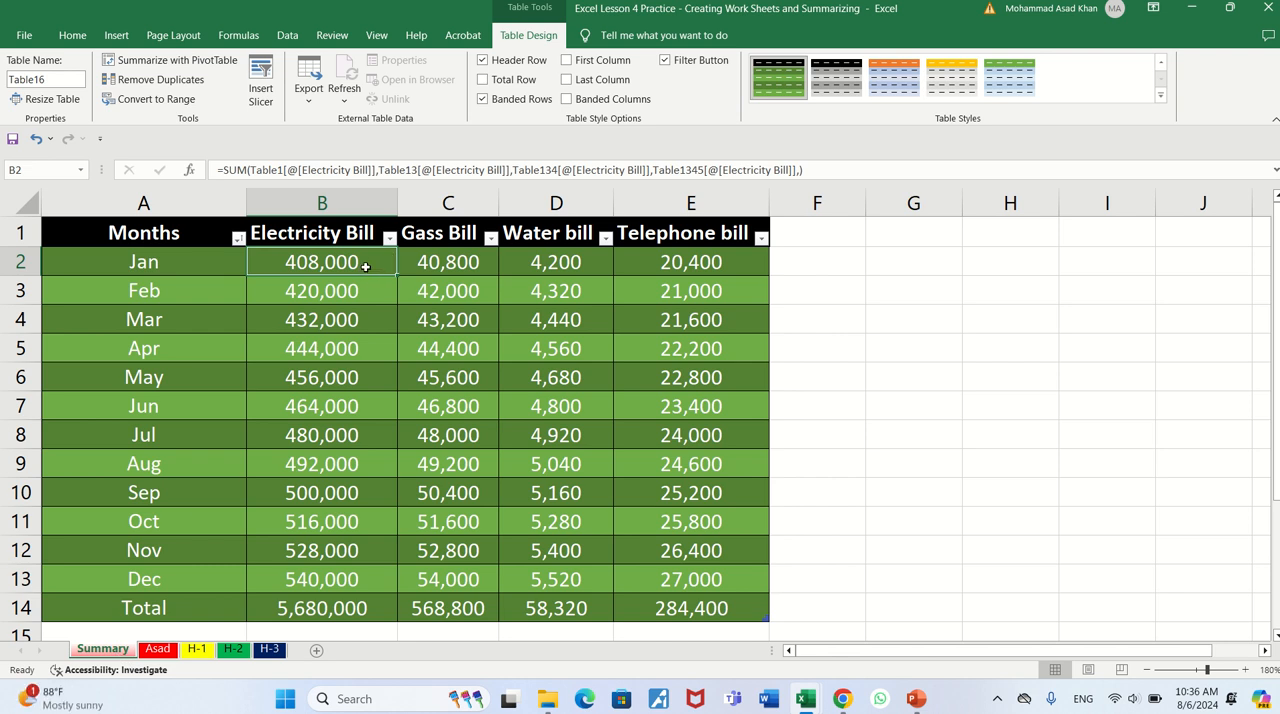
left_click(159, 650)
left_click(197, 650)
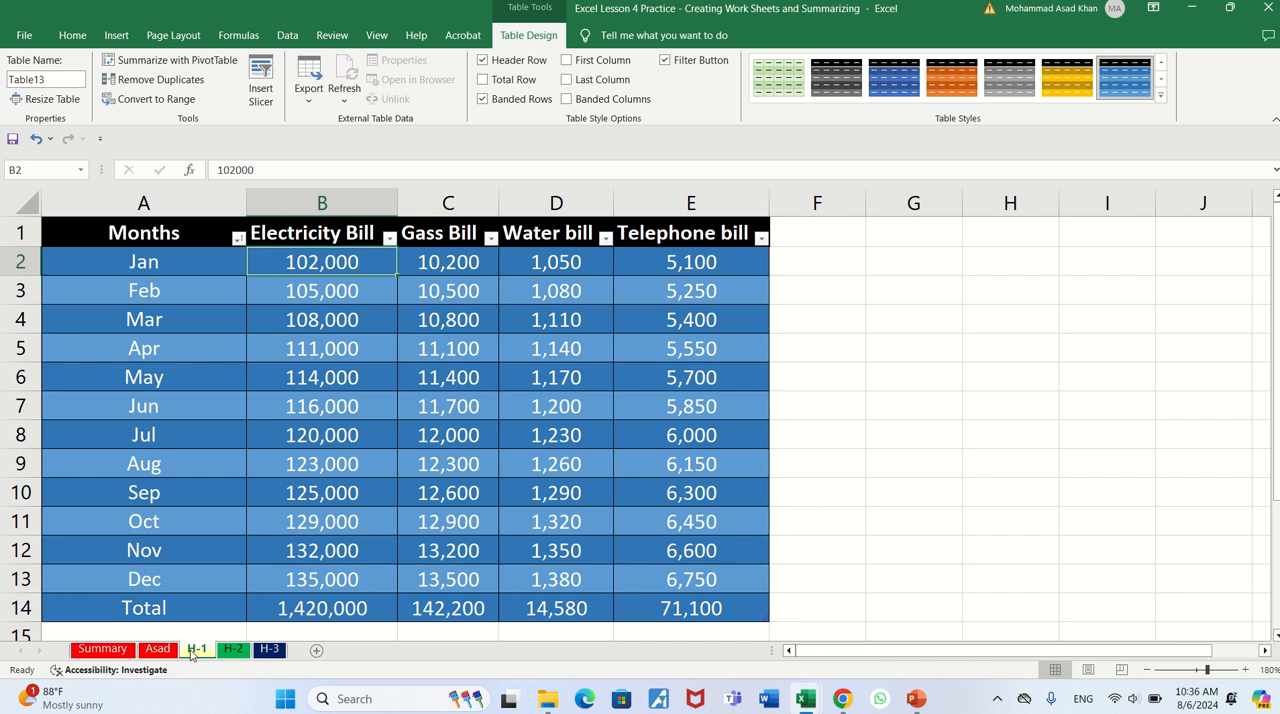
left_click(240, 650)
left_click(269, 650)
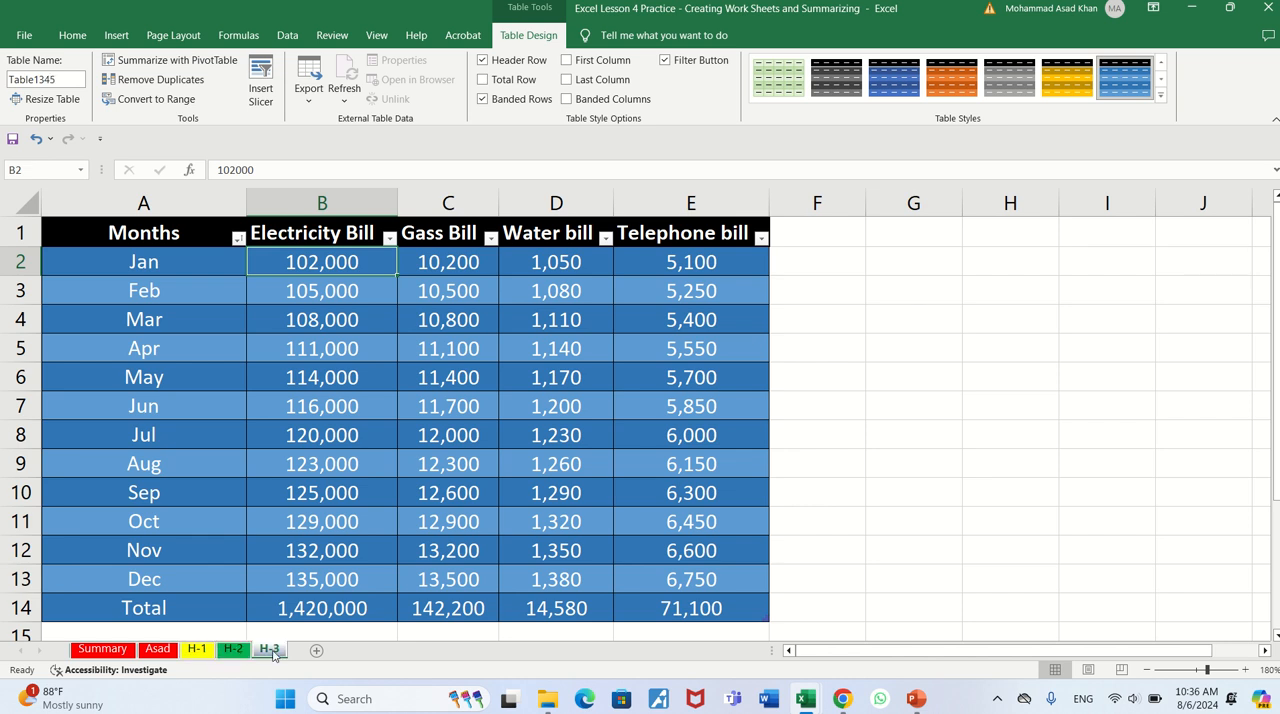
left_click(155, 652)
left_click(104, 650)
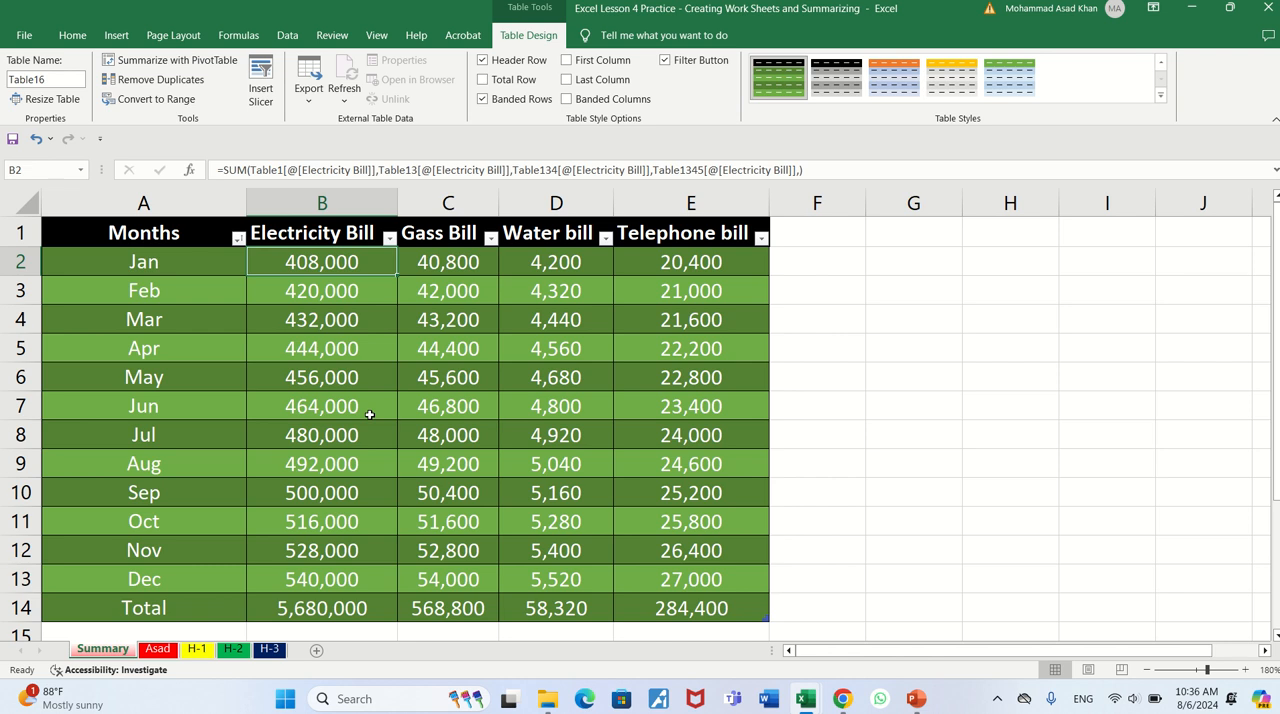
- Examine the structured formulas down the Electricity Bill column of the Summary table
key("Down")
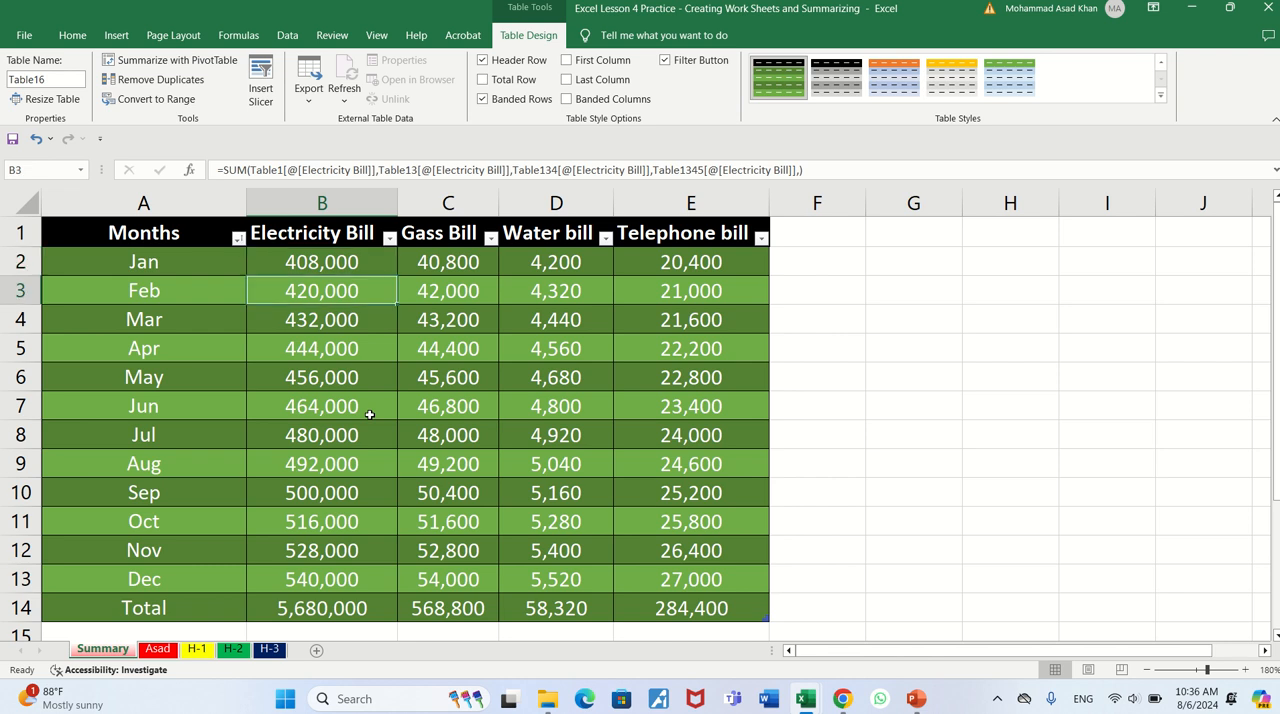
key("Down")
key("Down")
key("Down")
key("Down")
key("Down")
key("Down")
key("Down")
key("Down")
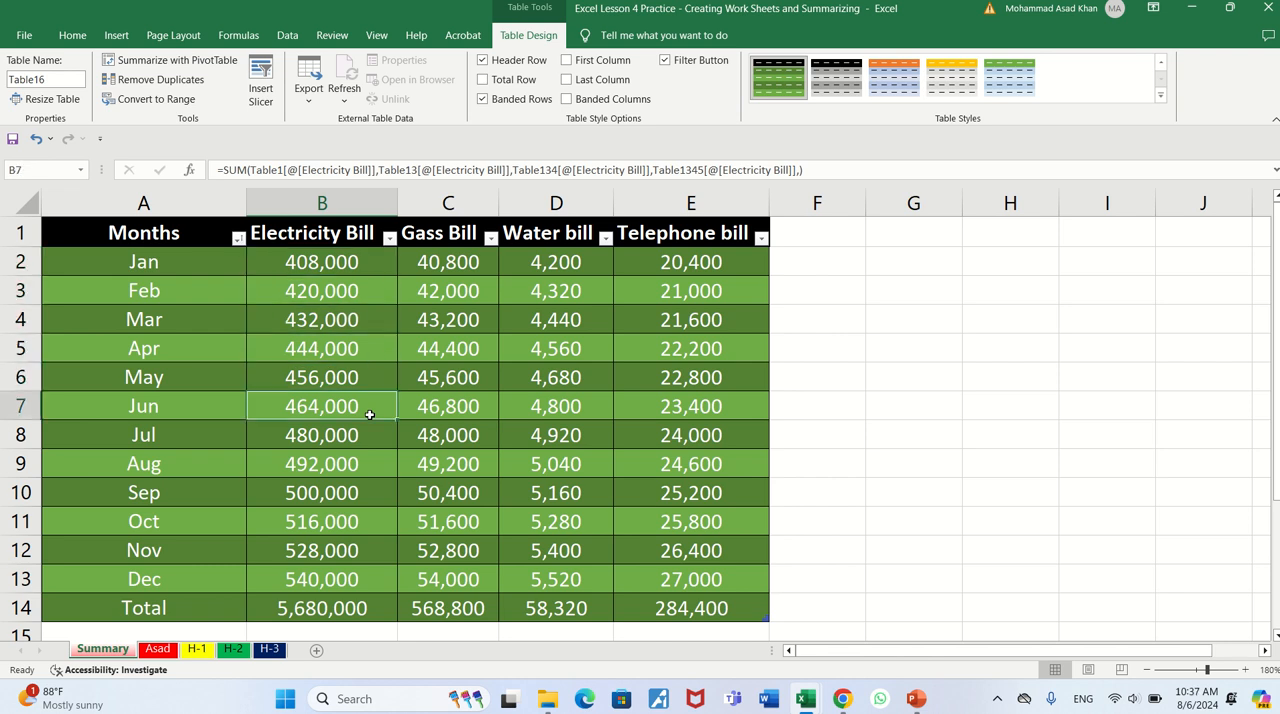
key("Down")
key("Down")
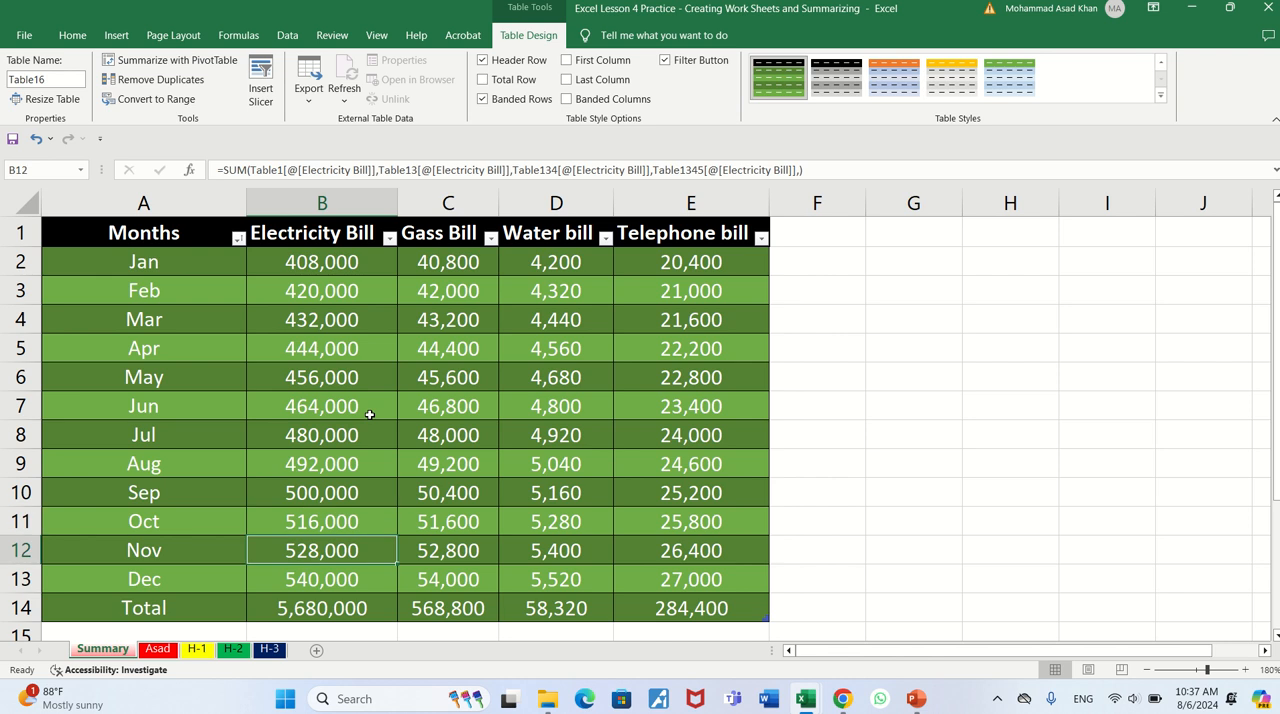
key("Up")
key("Up")
key("Up")
key("Up")
key("Up")
key("Up")
key("Up")
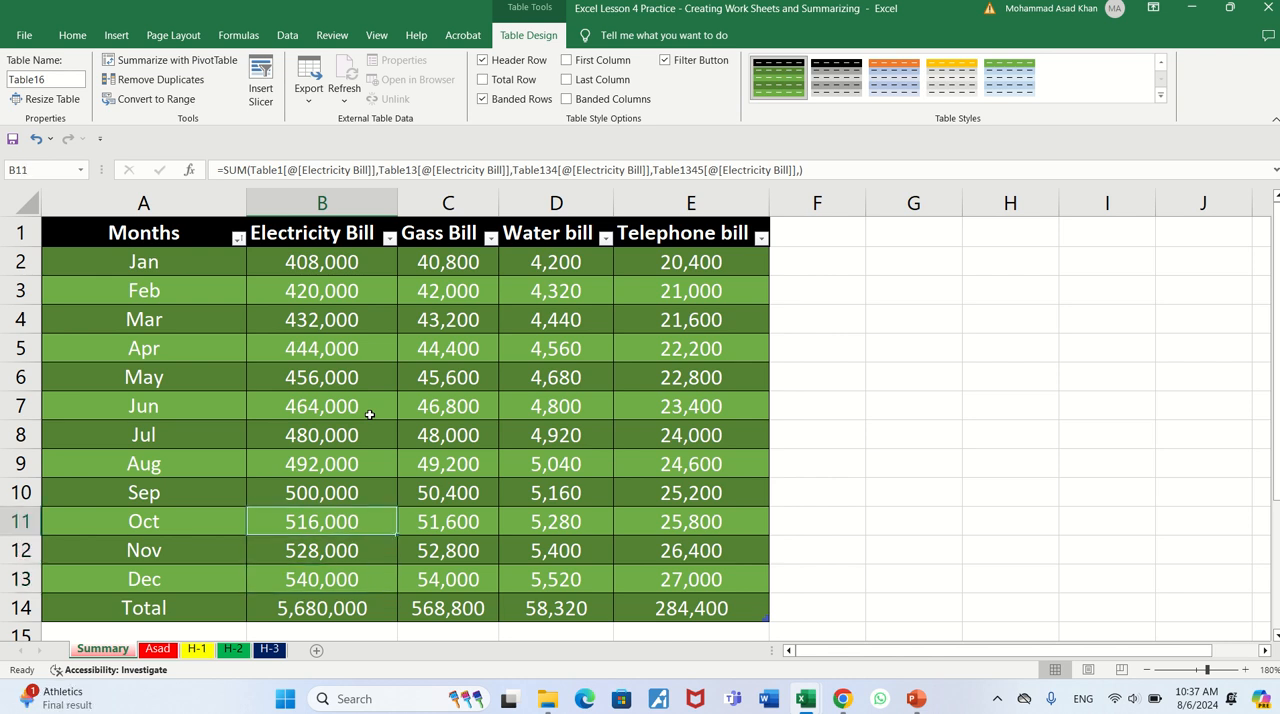
key("Up")
key("Up")
key("Up")
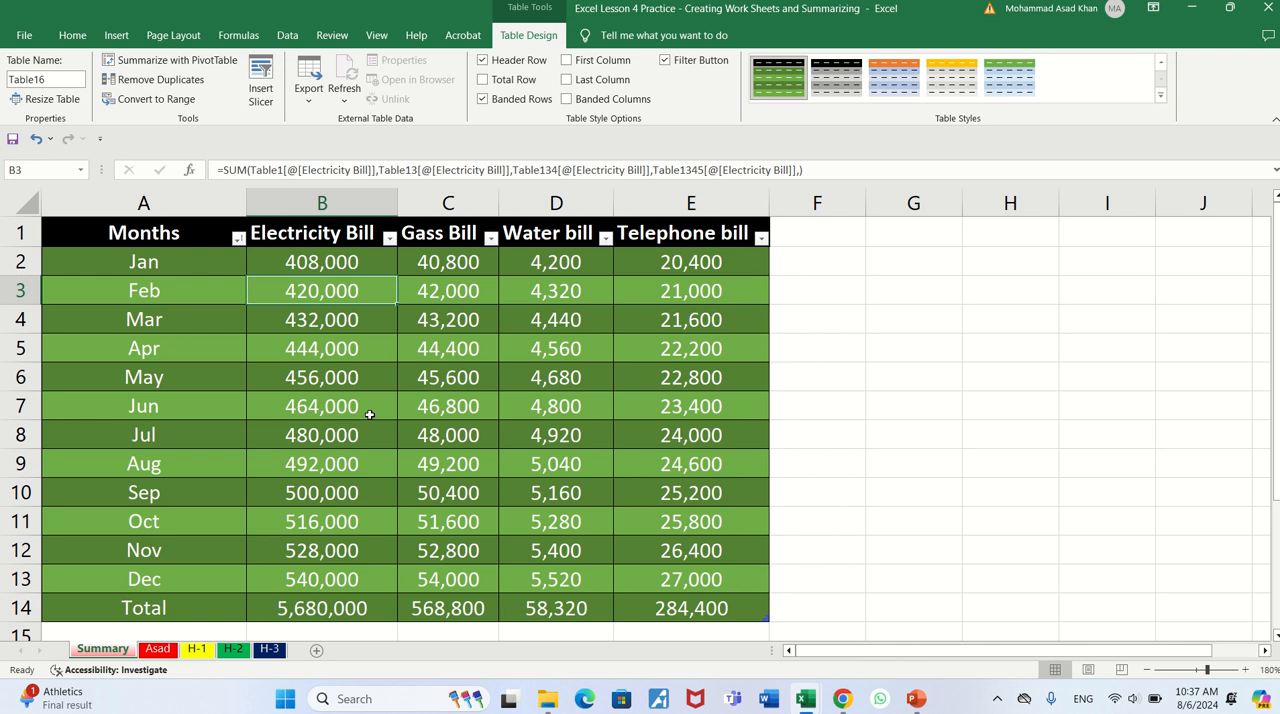
key("Up")
- Examine the Gass Bill column's structured formulas, highlighting the table references in C2's formula and leaving it unedited
key("Right")
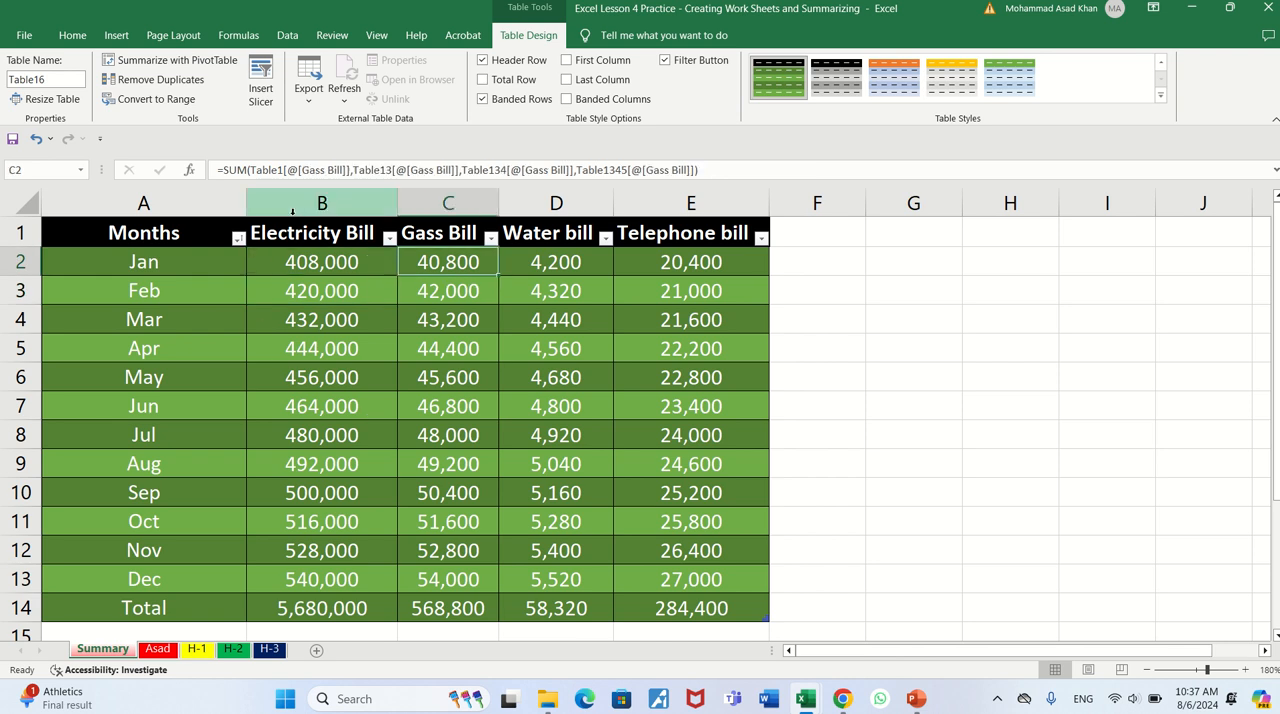
left_click_drag(261, 171, 575, 176)
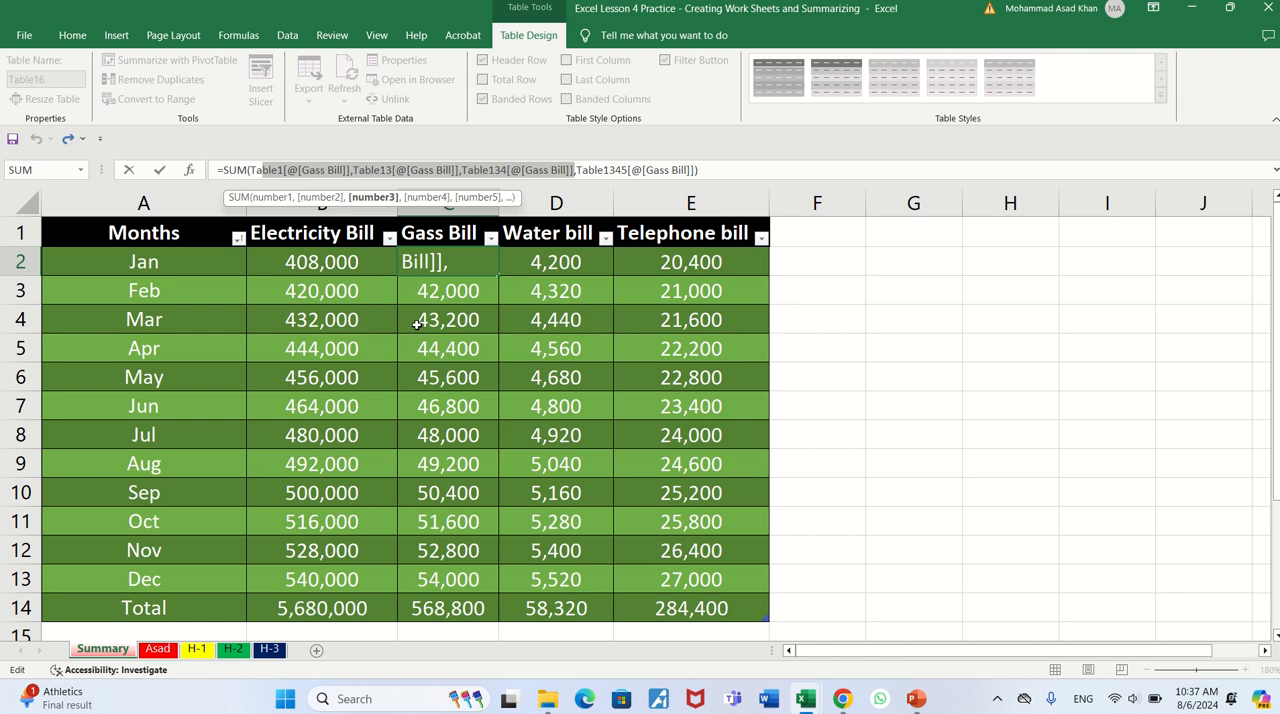
key("Return")
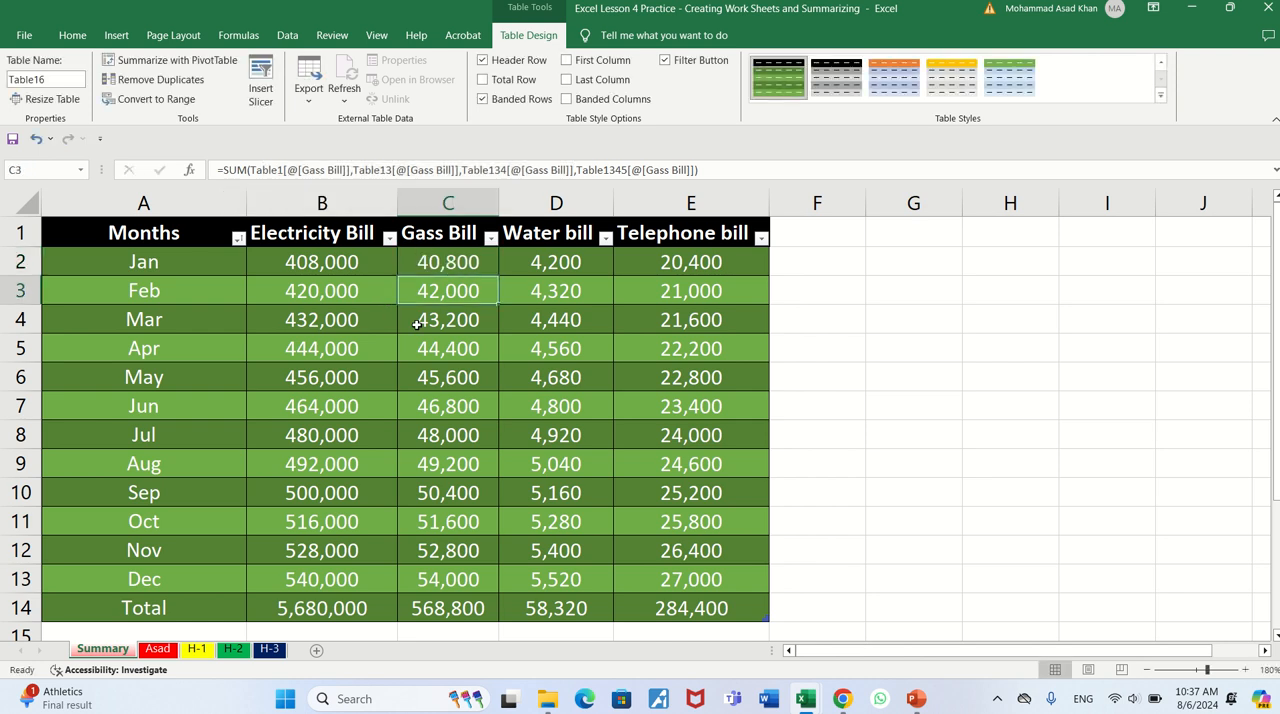
left_click(417, 324)
key("Down")
key("Down")
key("Down")
key("Down")
key("Down")
key("Down")
key("Down")
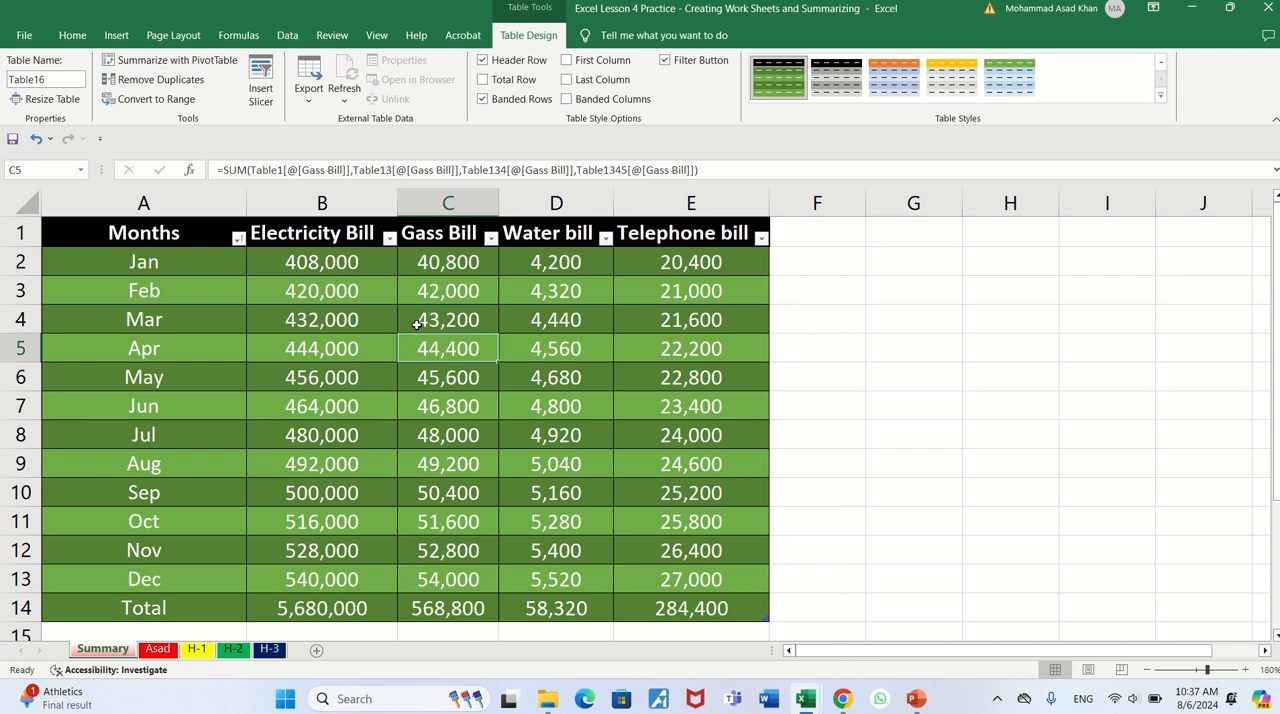
key("Down")
key("Down")
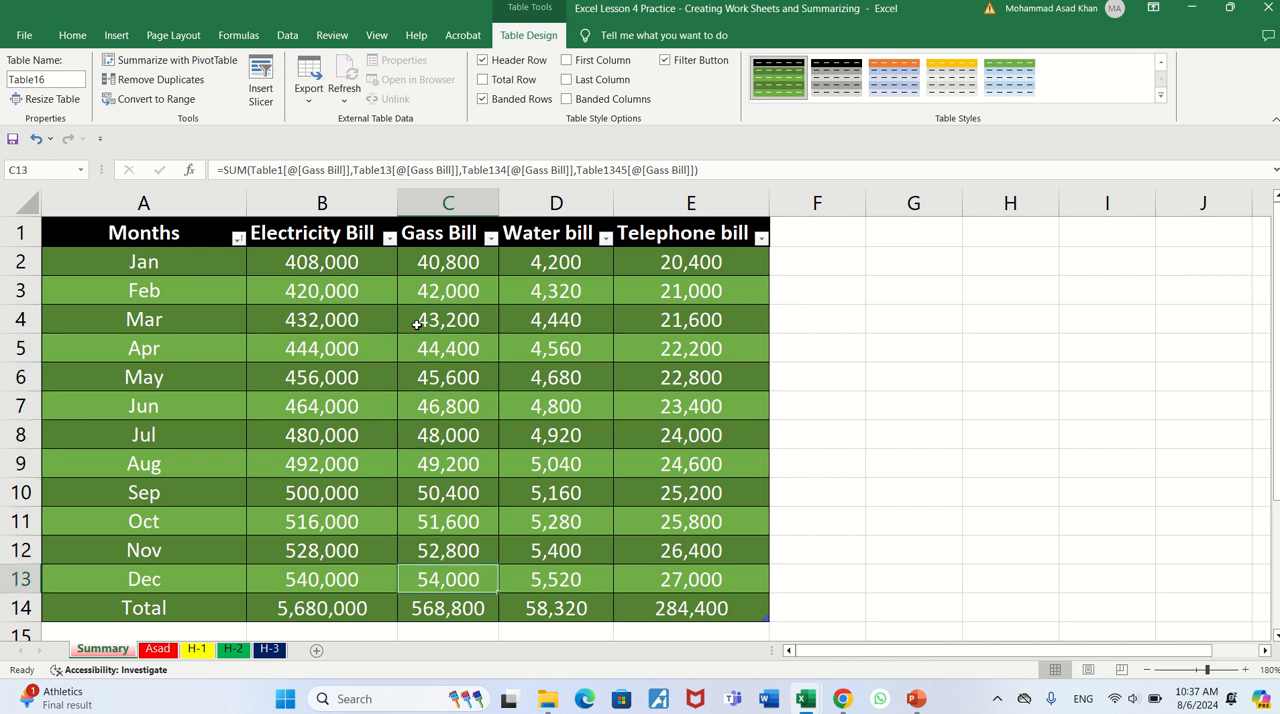
key("Up")
key("Up")
key("Up")
key("Up")
key("Up")
key("Up")
key("Up")
key("Up")
key("Up")
key("Up")
key("Up")
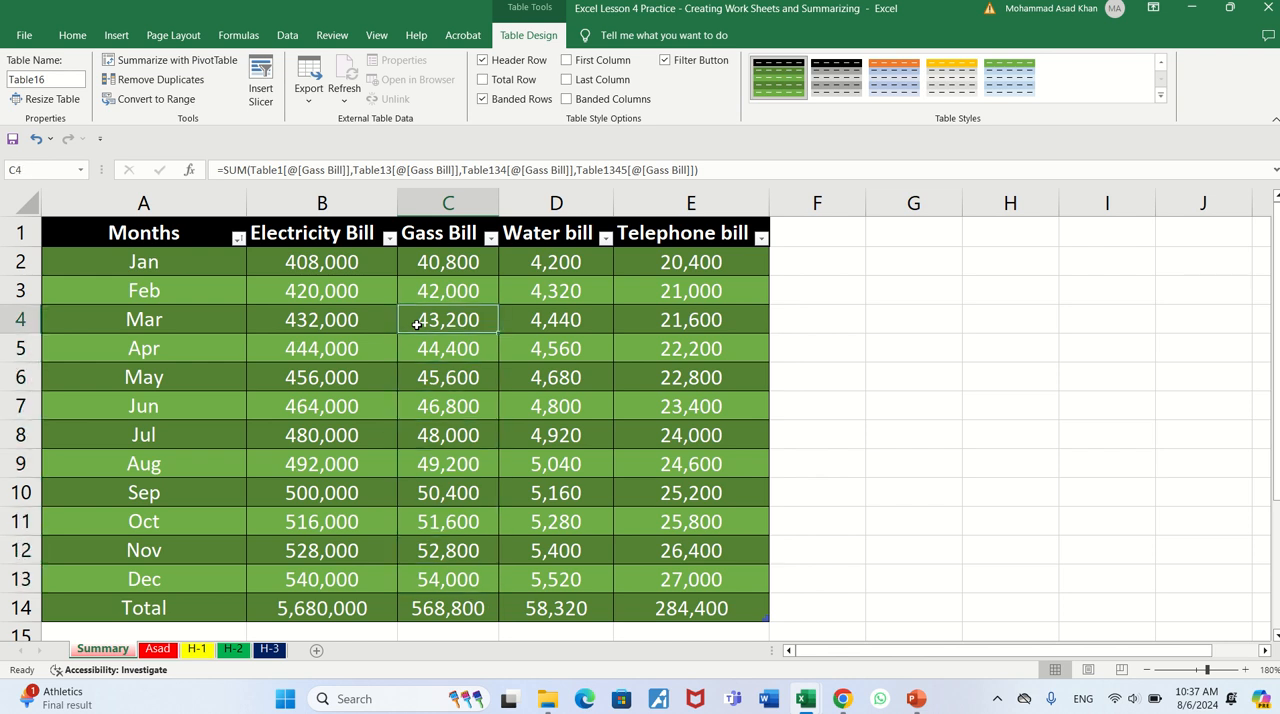
- Examine the structured formulas down the Water bill column from Jan to Dec
key("Right")
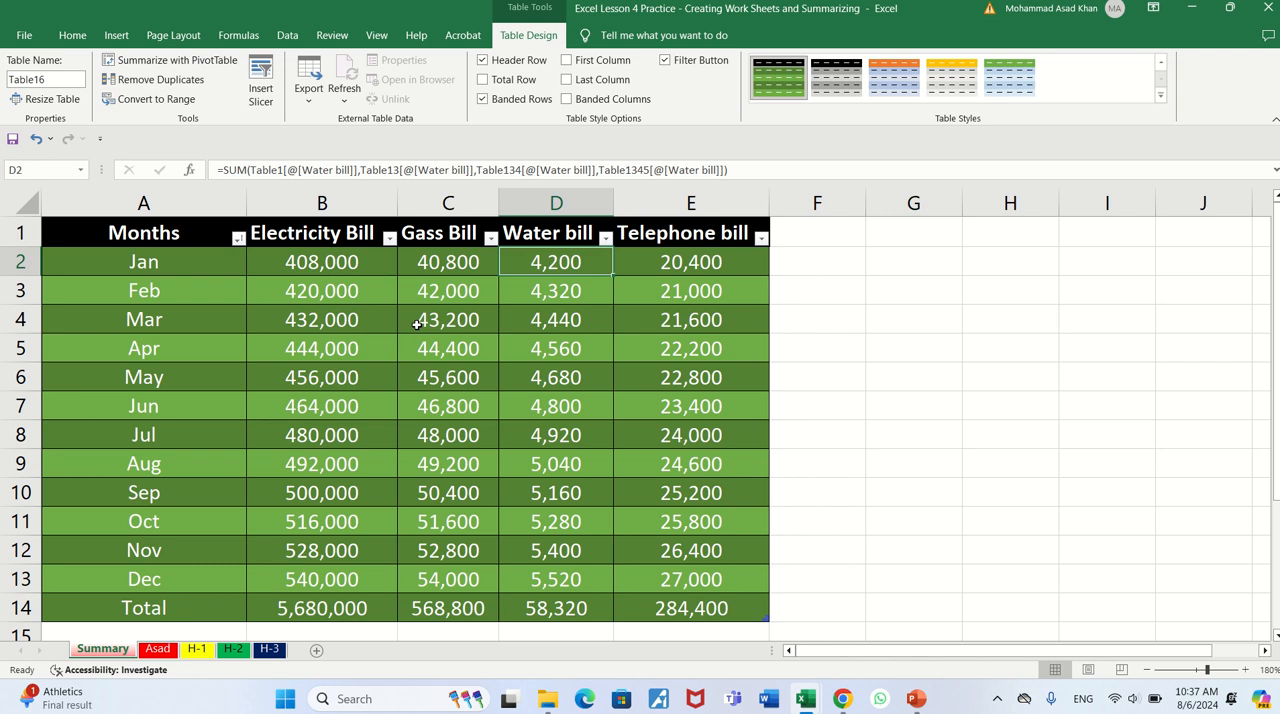
key("Down")
key("Down")
key("Down")
key("Down")
key("Down")
key("Down")
key("Down")
key("Down")
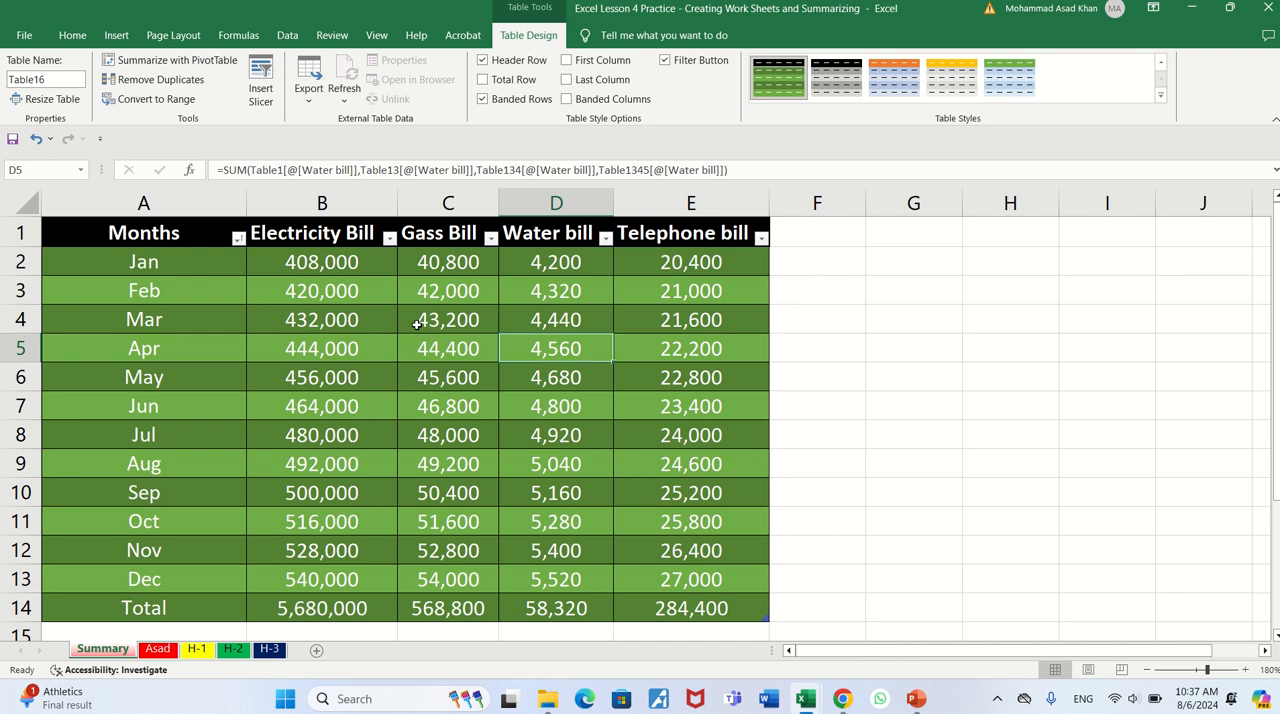
key("Down")
key("Down")
key("Down")
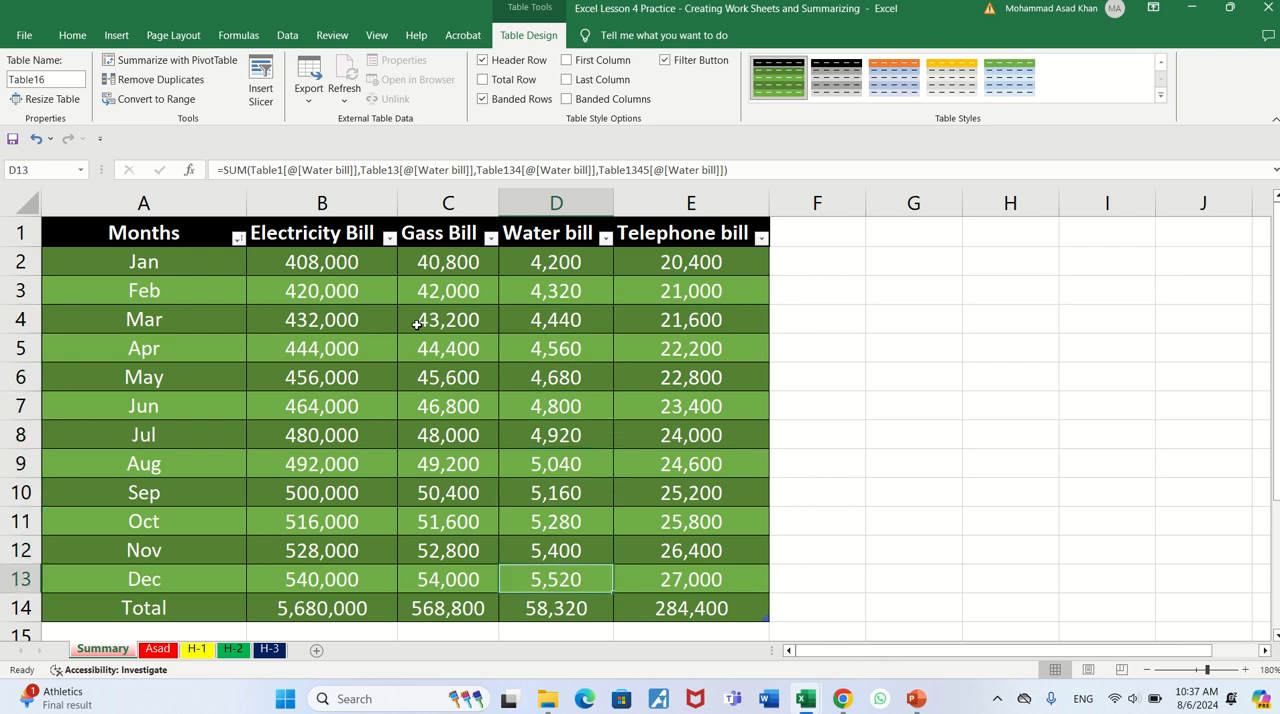
- Switch to the Lesson 5 Practice workbook and rename Sheet1, trying Summary first and entering Sum instead
key("alt+Tab")
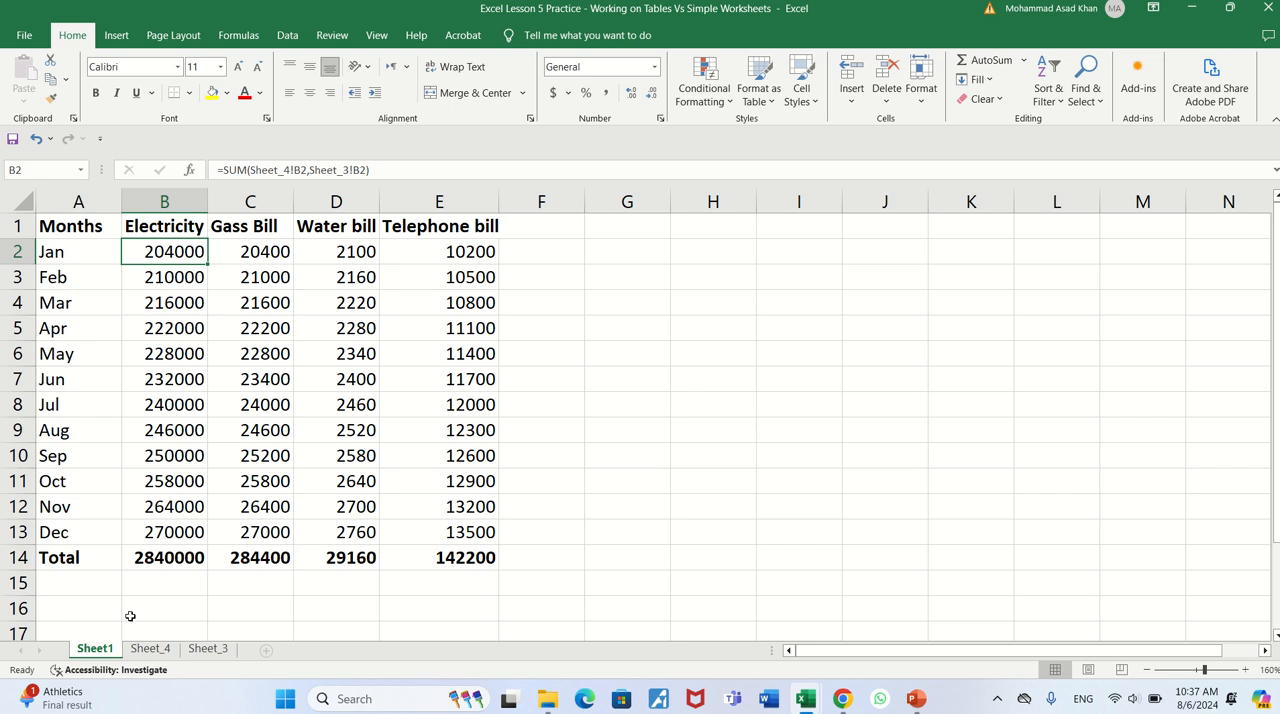
right_click(96, 652)
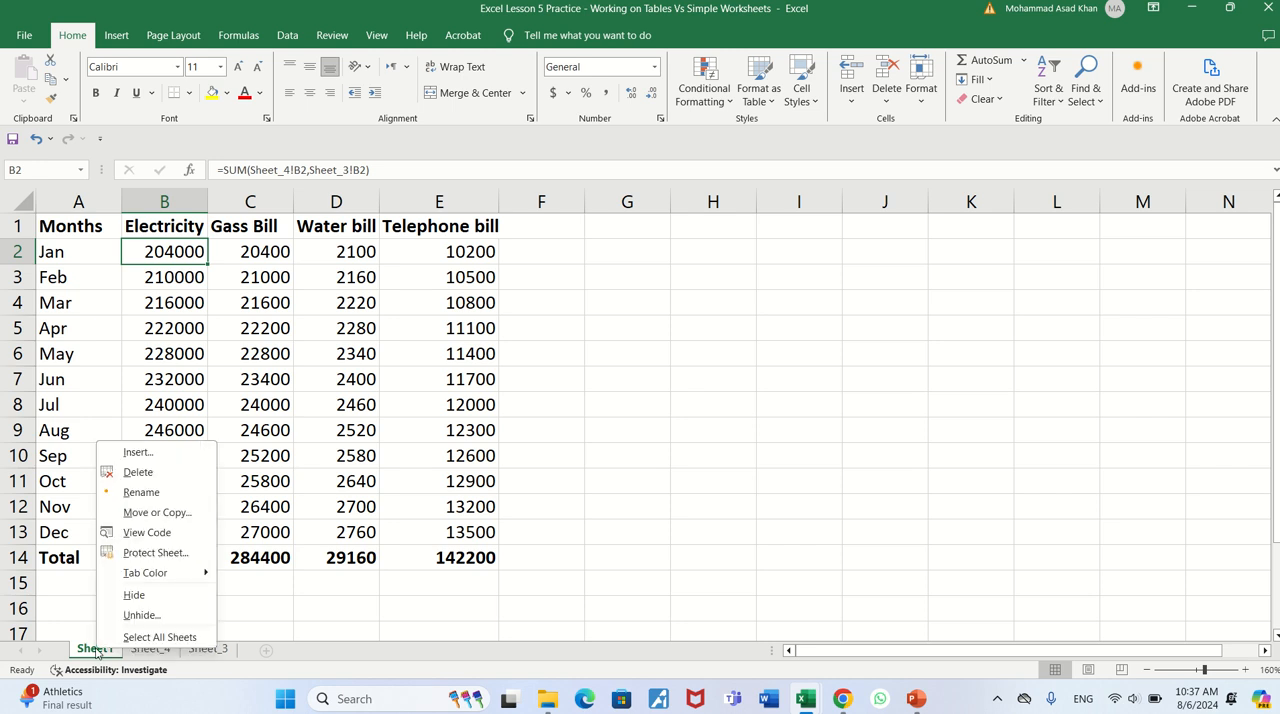
left_click(168, 495)
type("Summary")
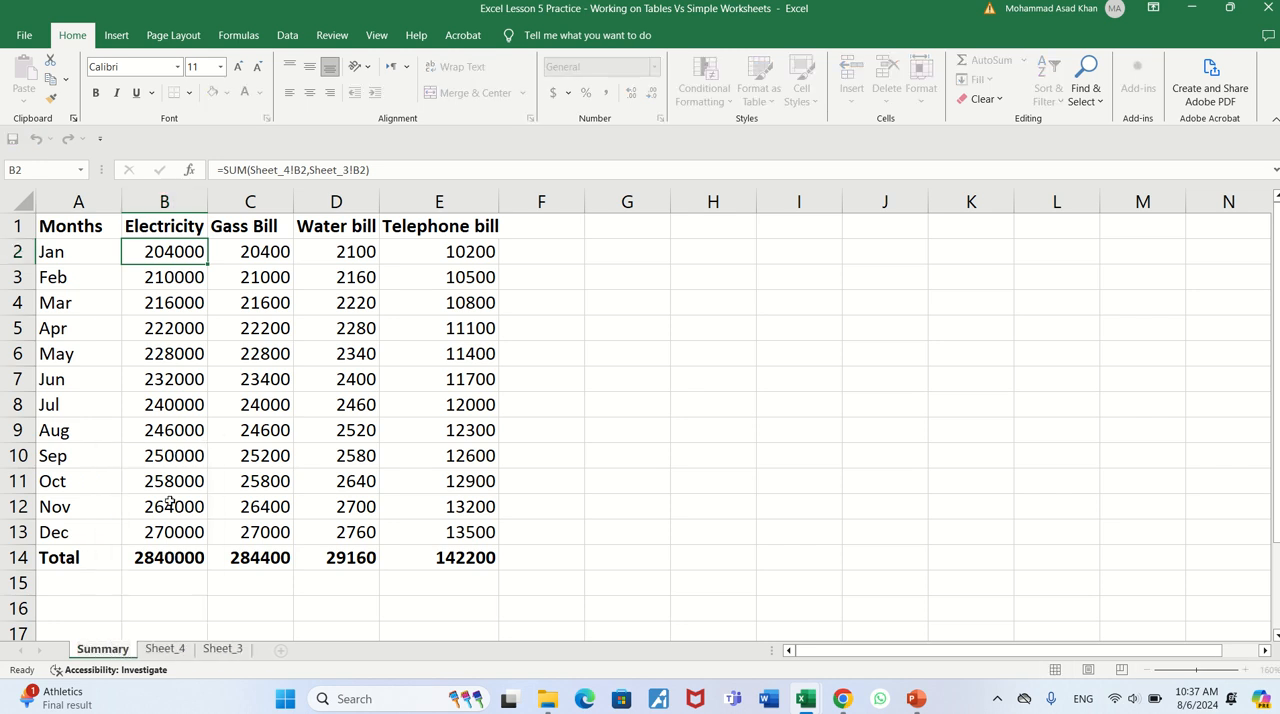
key("Return")
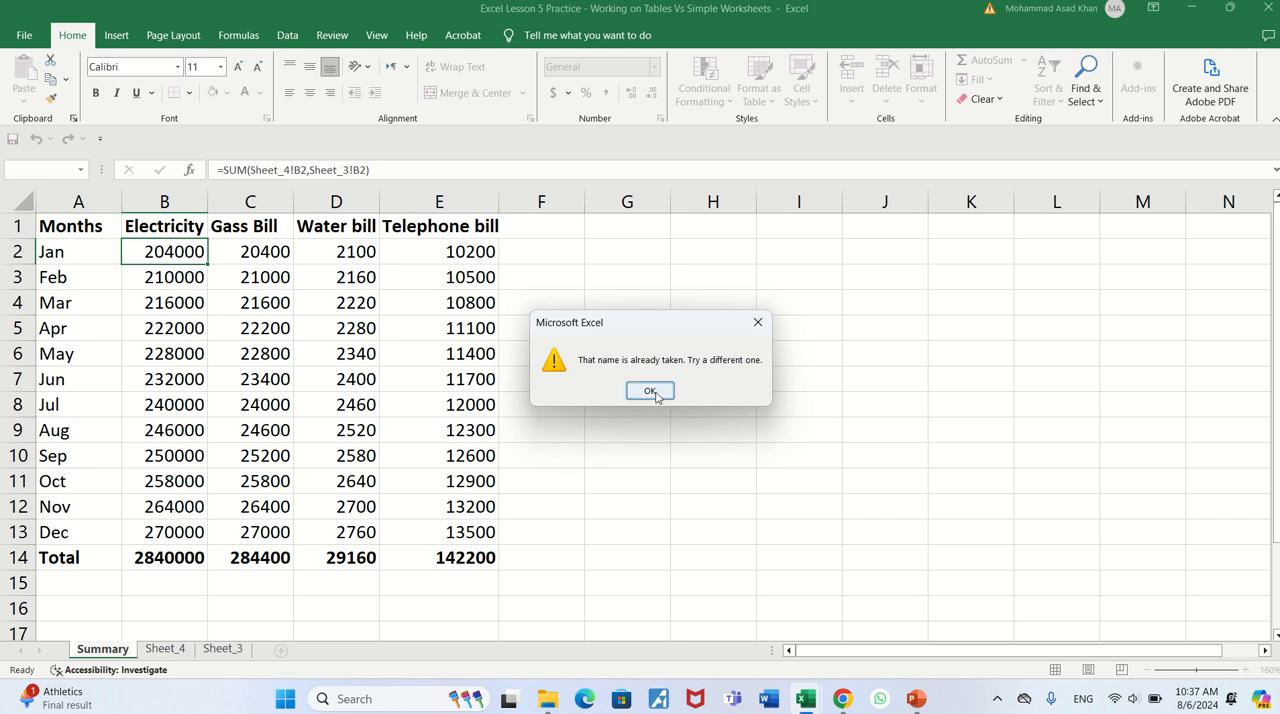
left_click(757, 322)
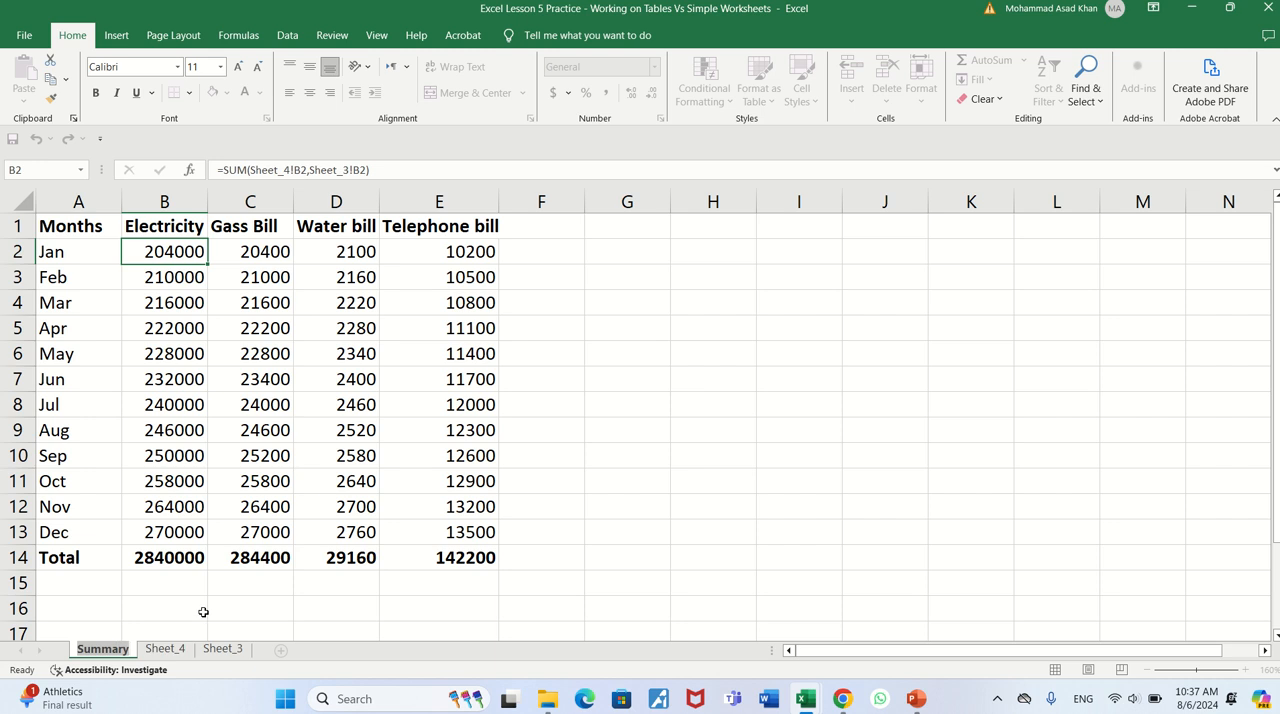
key("BackSpace")
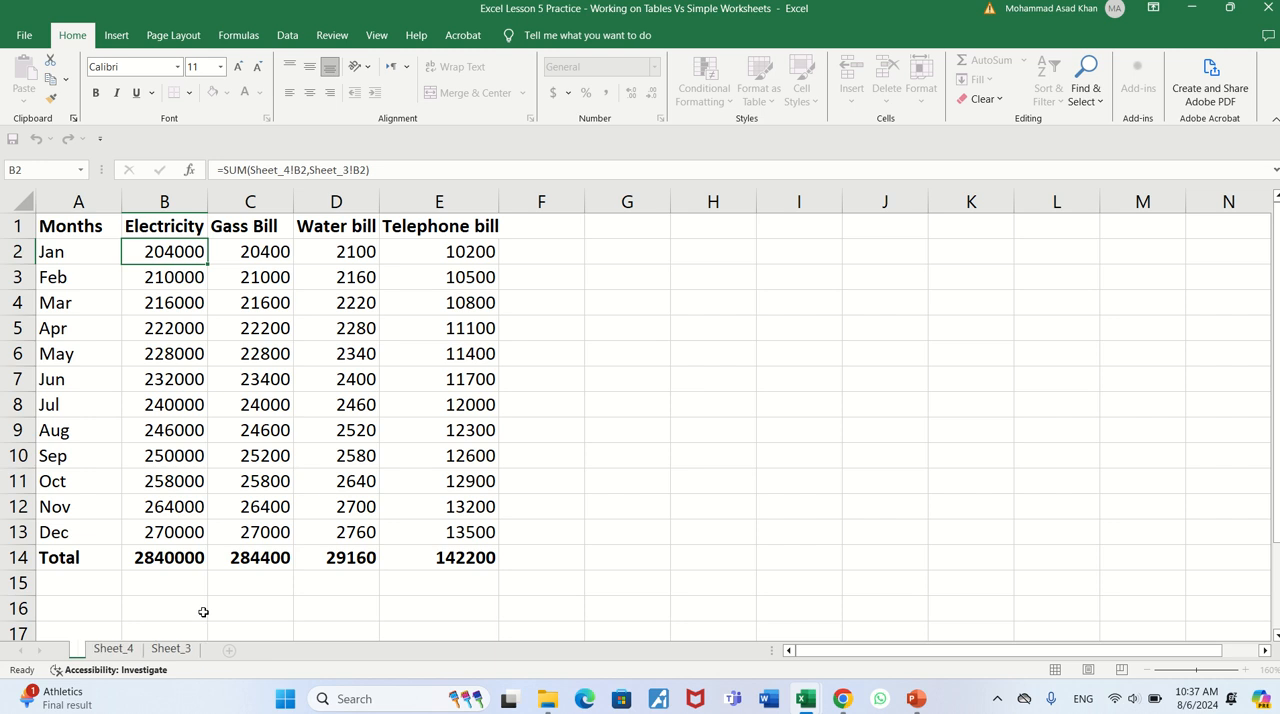
type("Sum")
key("Return")
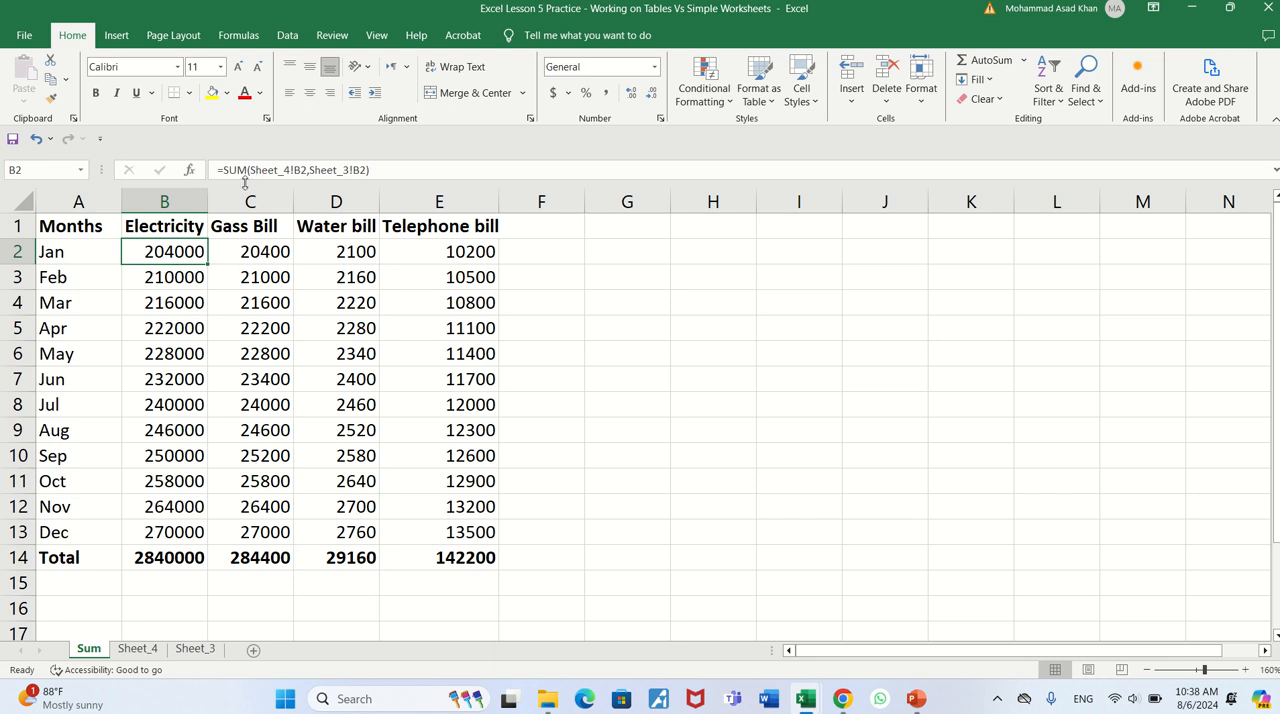
- Set the tab color of Sheet_4 to yellow and the tab color of Sheet_3 to blue
left_click(140, 650)
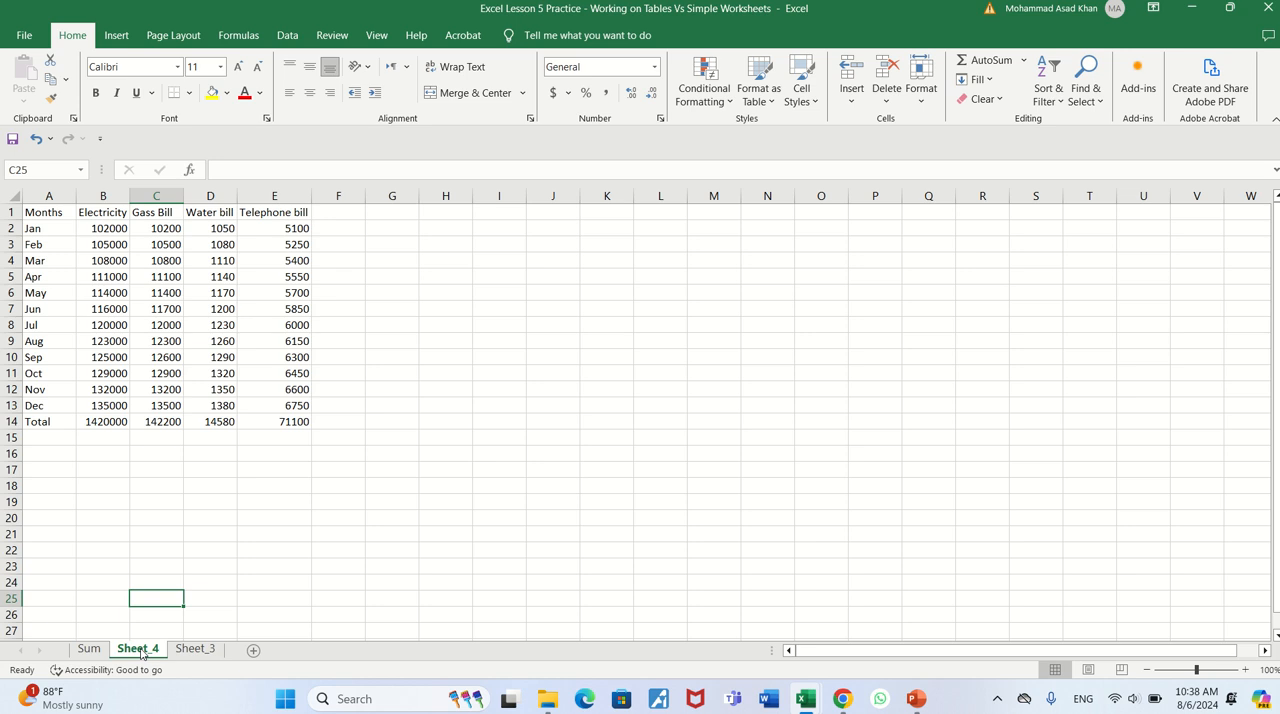
right_click(142, 652)
mouse_move(240, 582)
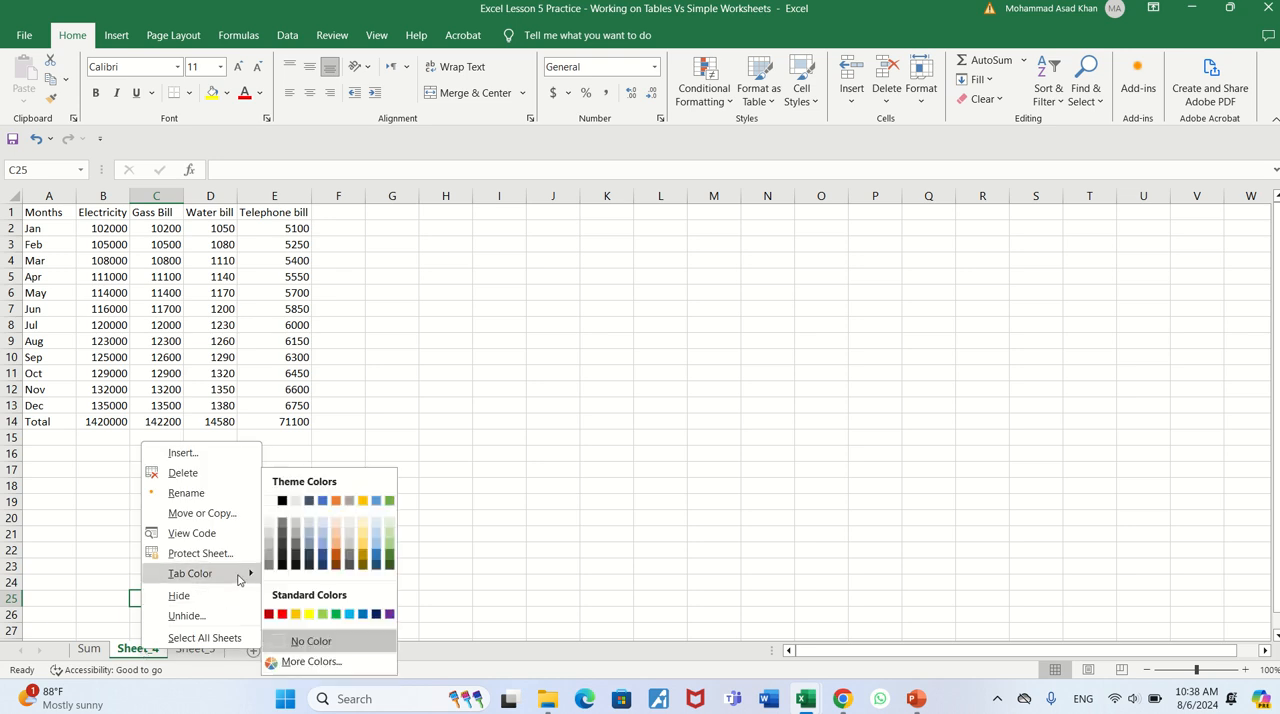
left_click(296, 614)
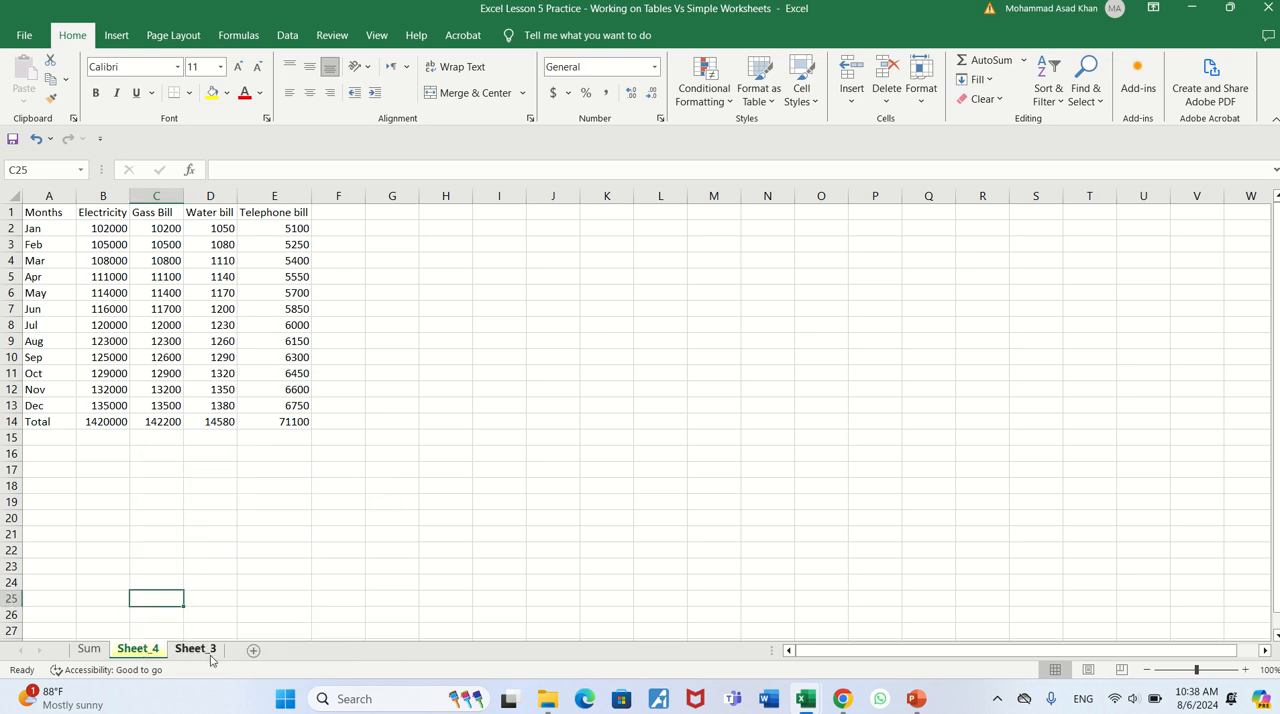
left_click(206, 652)
right_click(208, 652)
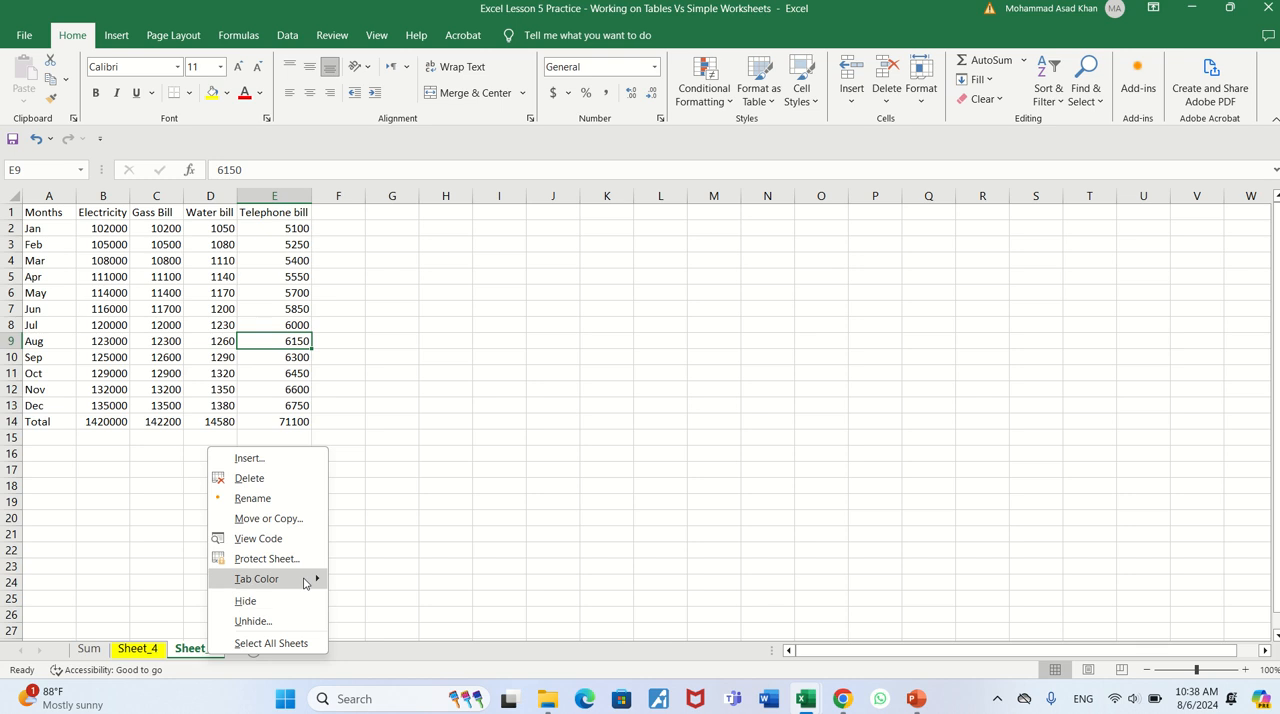
mouse_move(304, 580)
left_click(424, 614)
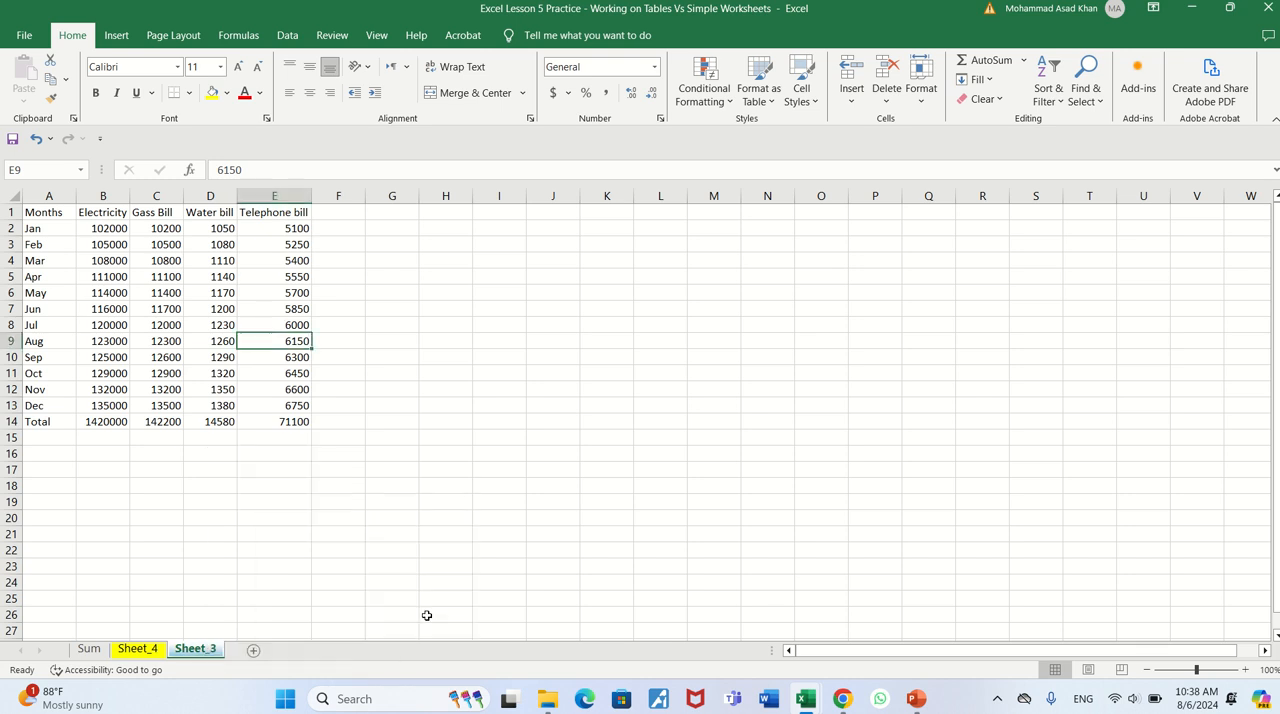
- Compare the B2 formula on the Sum sheet with the source sheets Sheet_4 and Sheet_3 it references
left_click(92, 651)
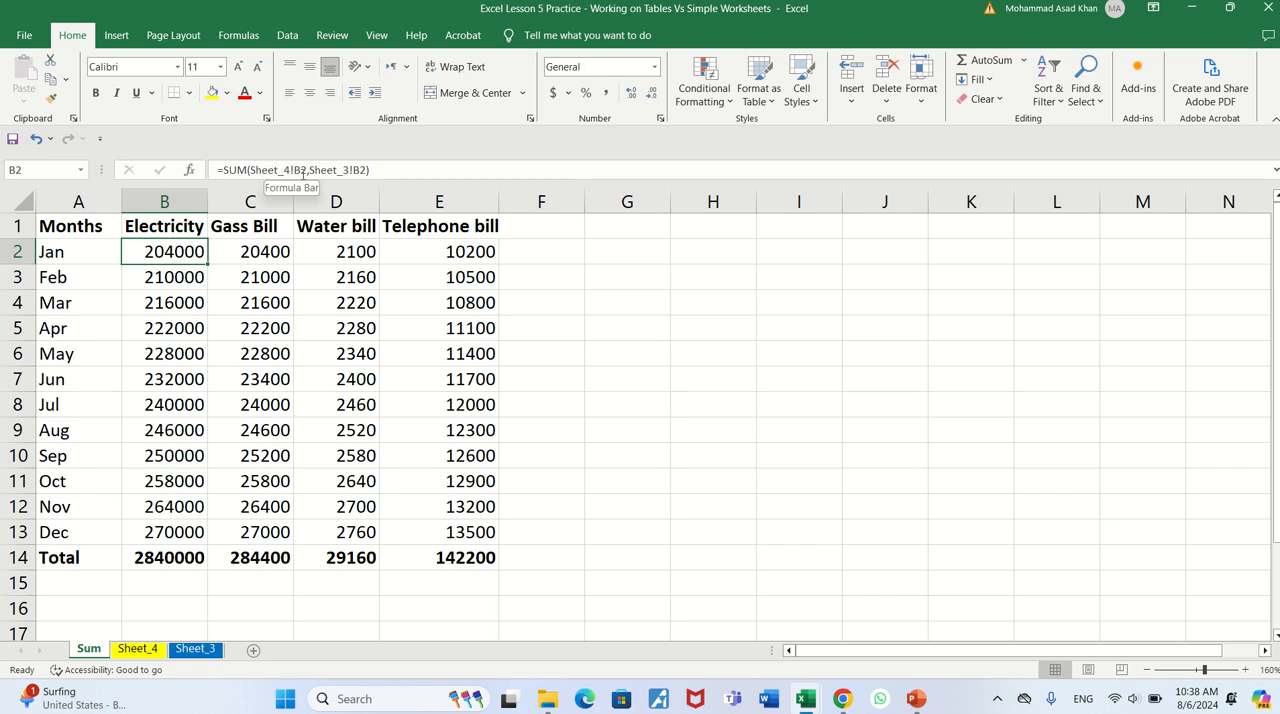
left_click(140, 652)
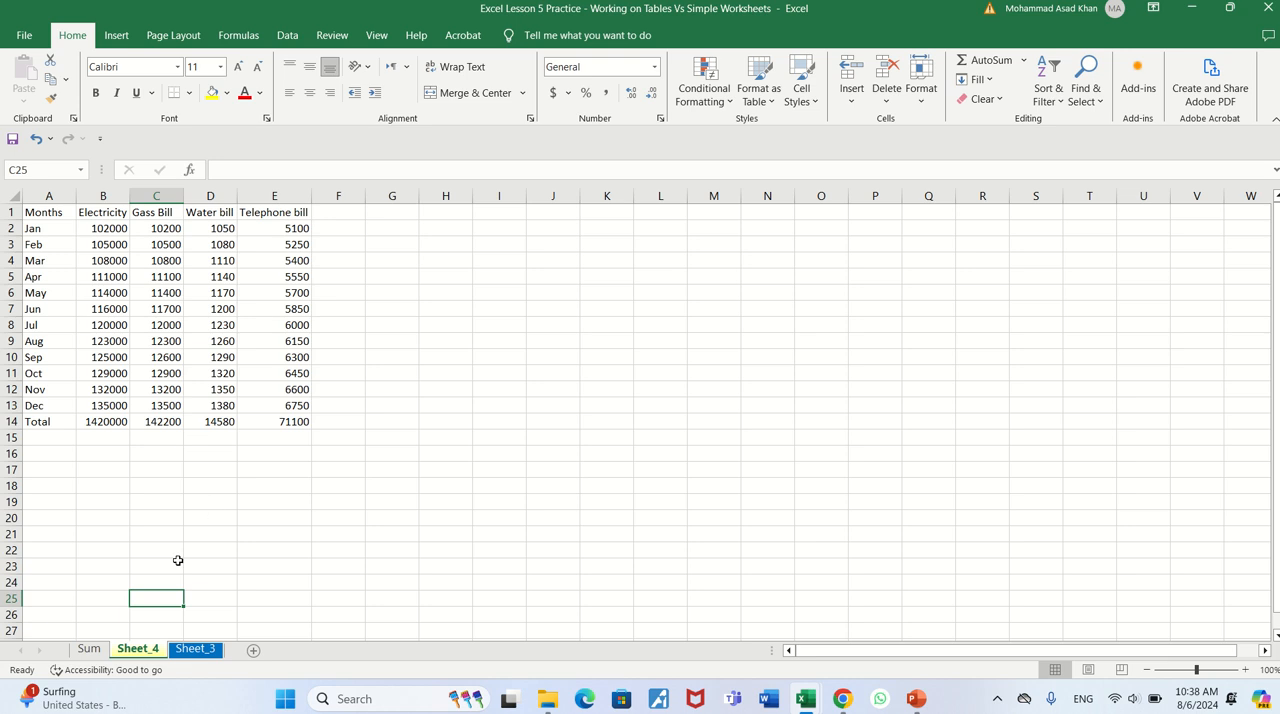
left_click(94, 649)
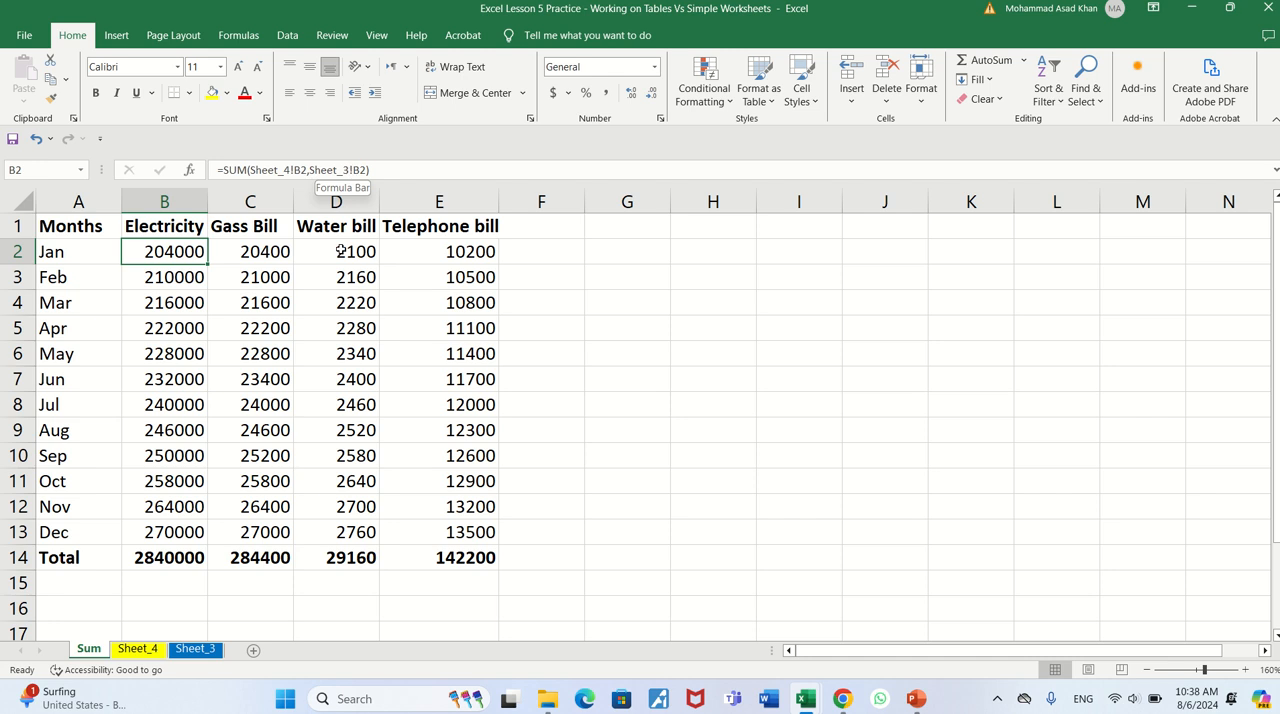
left_click(195, 648)
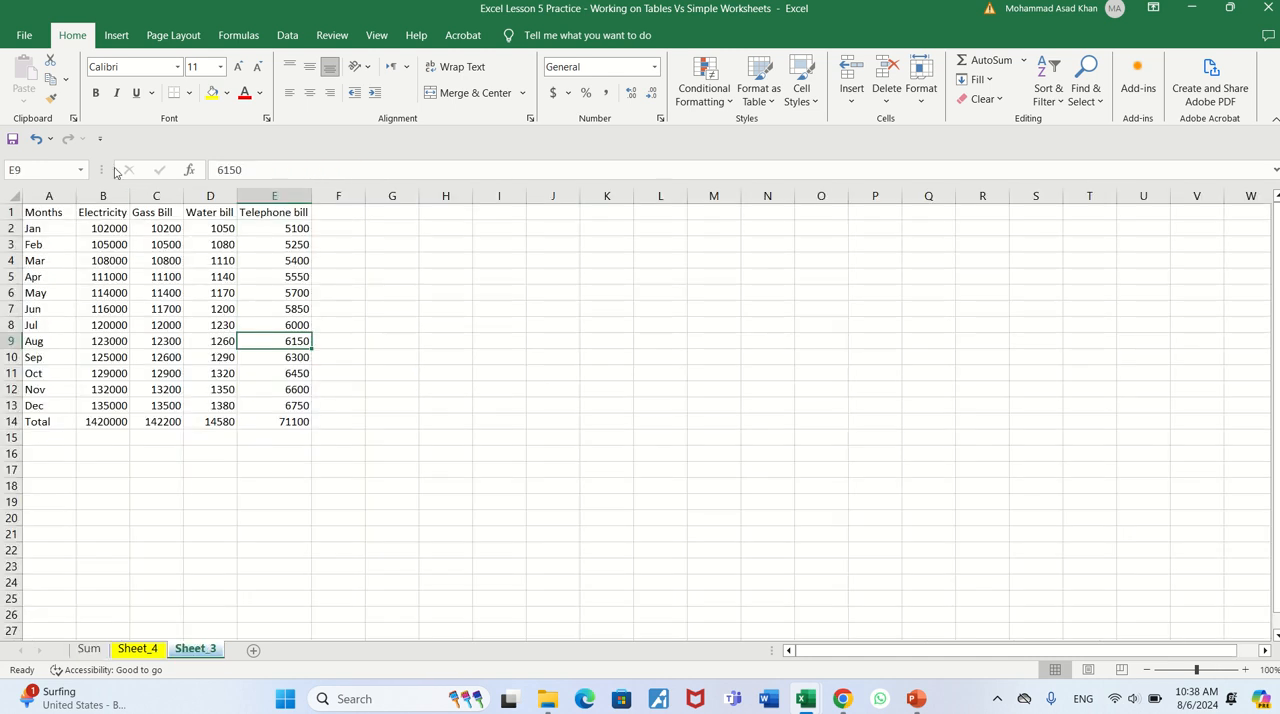
left_click(89, 648)
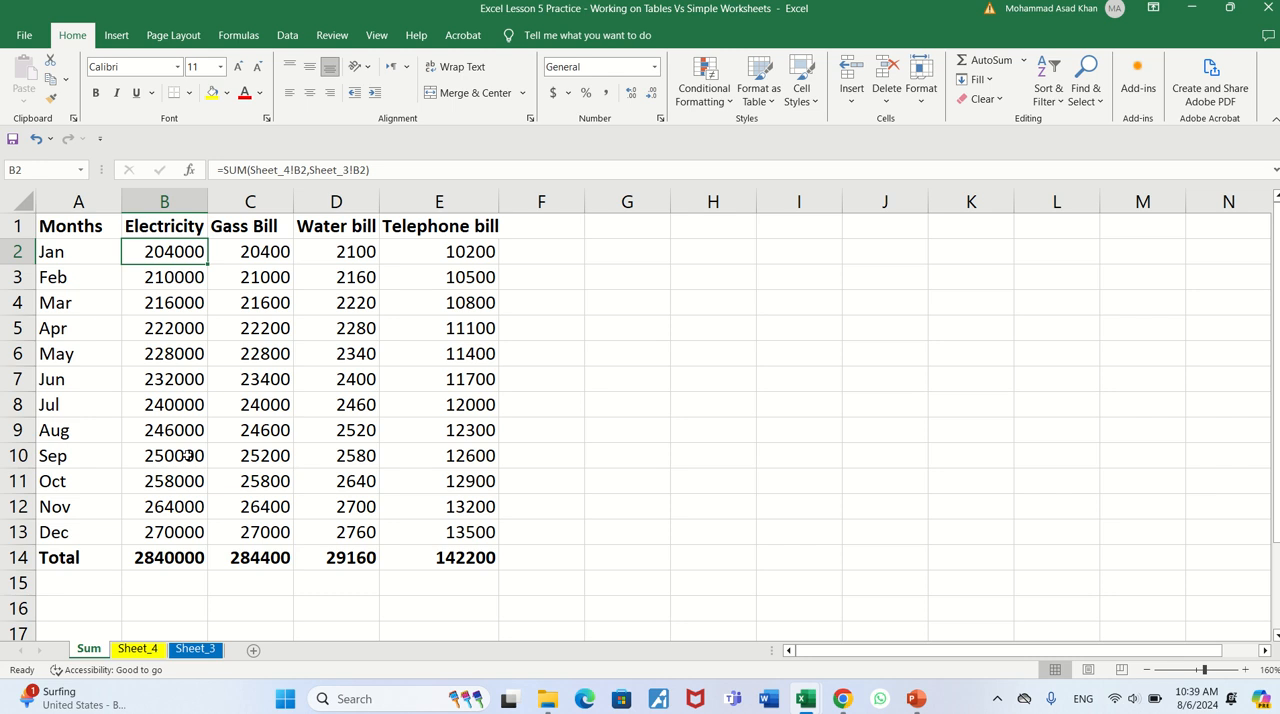
- Examine how the cell references change in the Electricity column's formulas from Feb to Dec on the Sum sheet
key("Down")
key("Down")
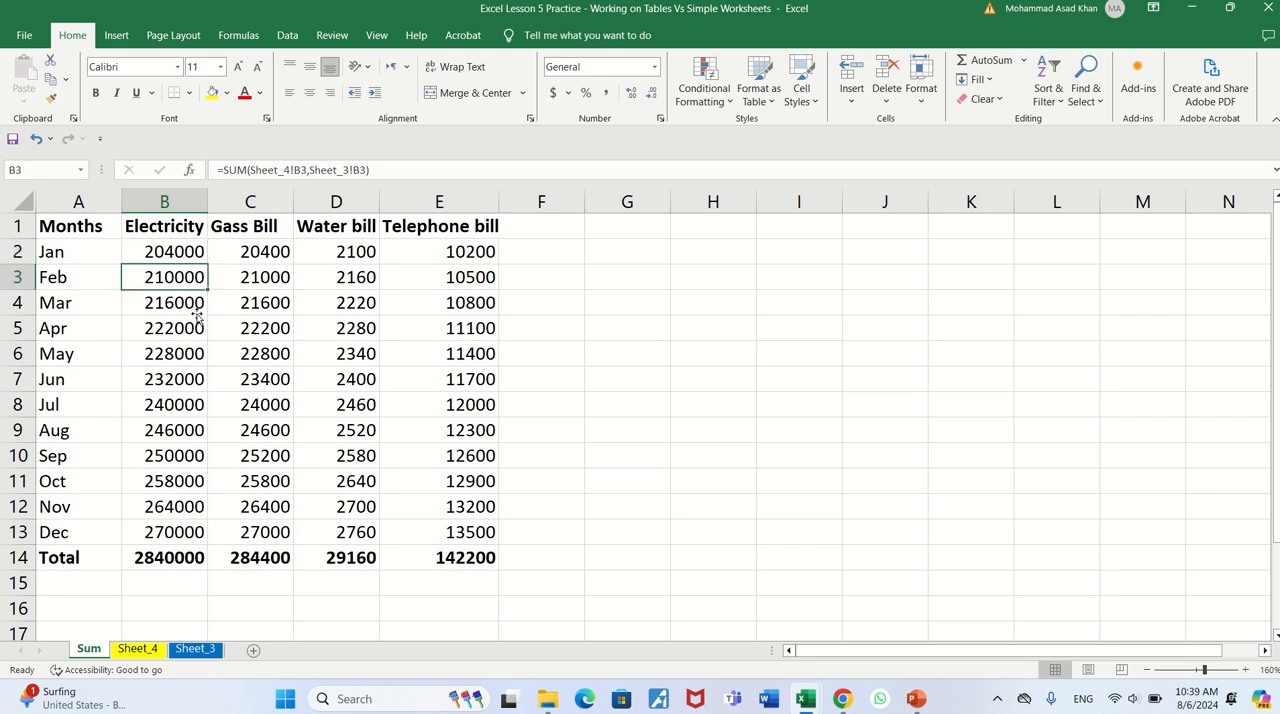
key("Down")
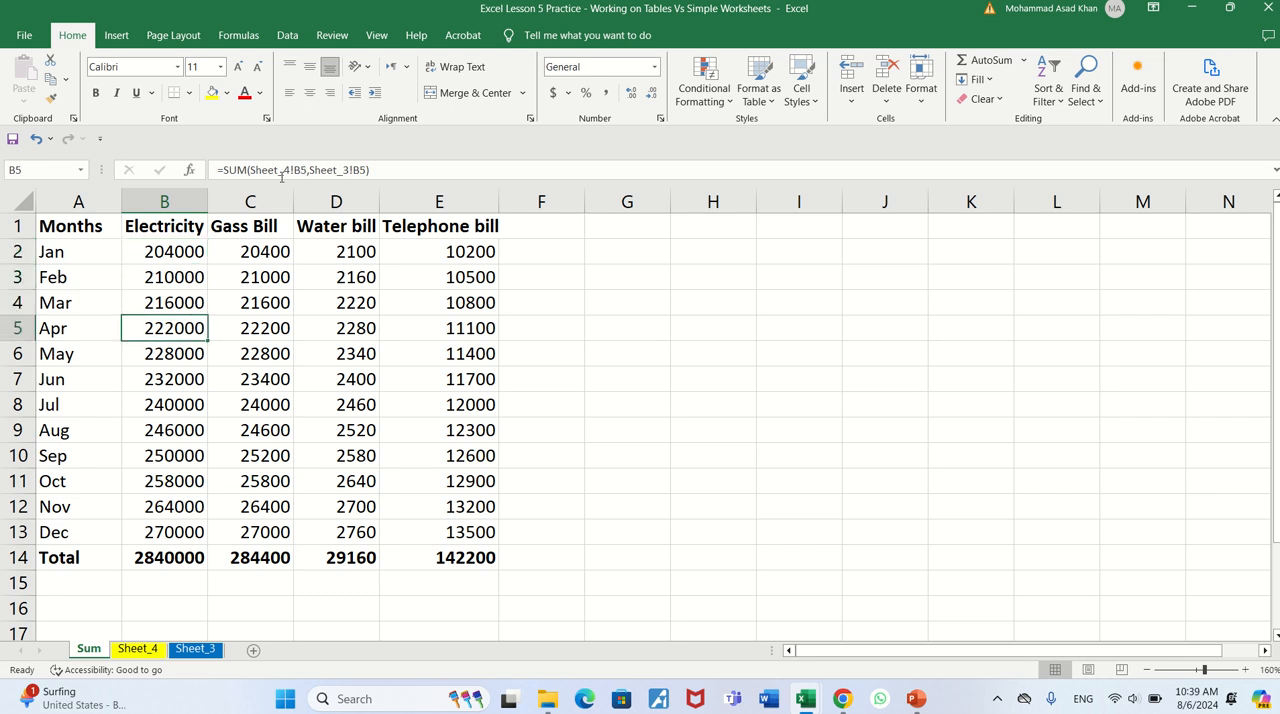
key("Down")
key("Down")
key("Down")
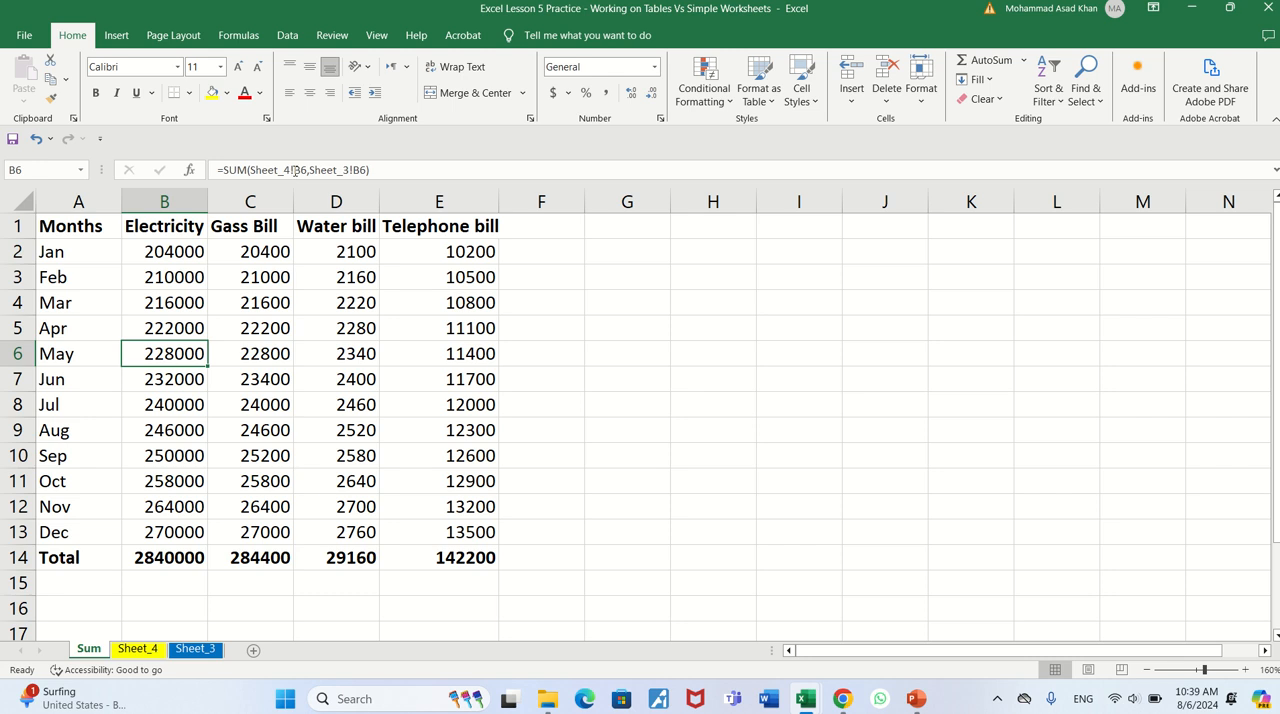
key("Down")
key("Down")
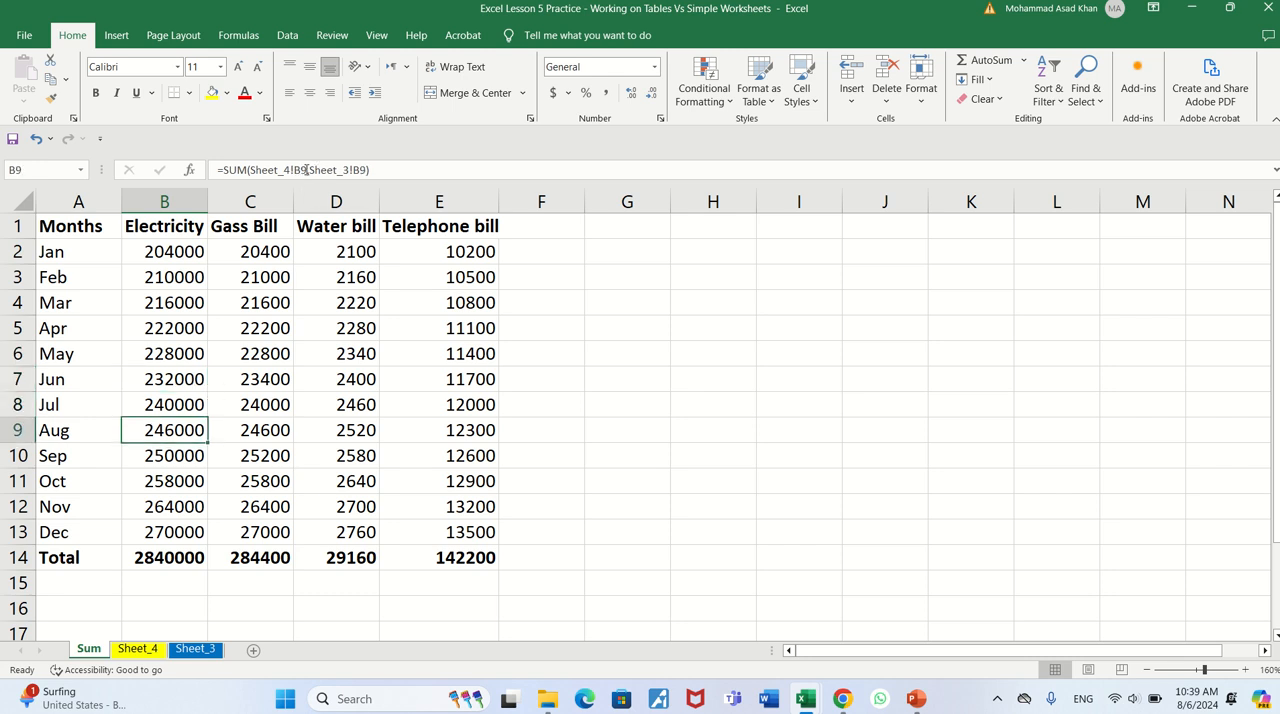
key("Down")
key("Down")
key("Down")
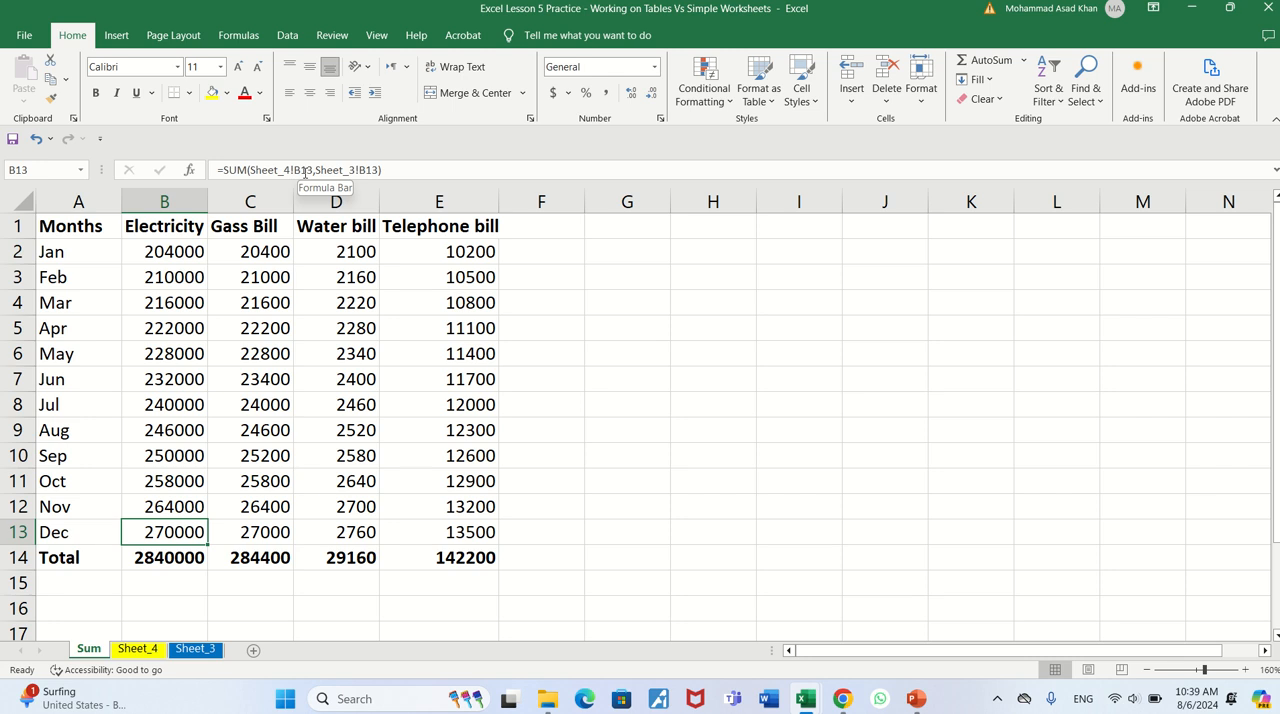
- Examine the sheet and cell references in the Gass Bill column's formulas, comparing the first few months
key("Right")
key("Up")
key("Up")
key("Up")
key("Up")
key("Up")
key("Up")
key("Up")
key("Up")
key("Up")
key("Up")
key("Up")
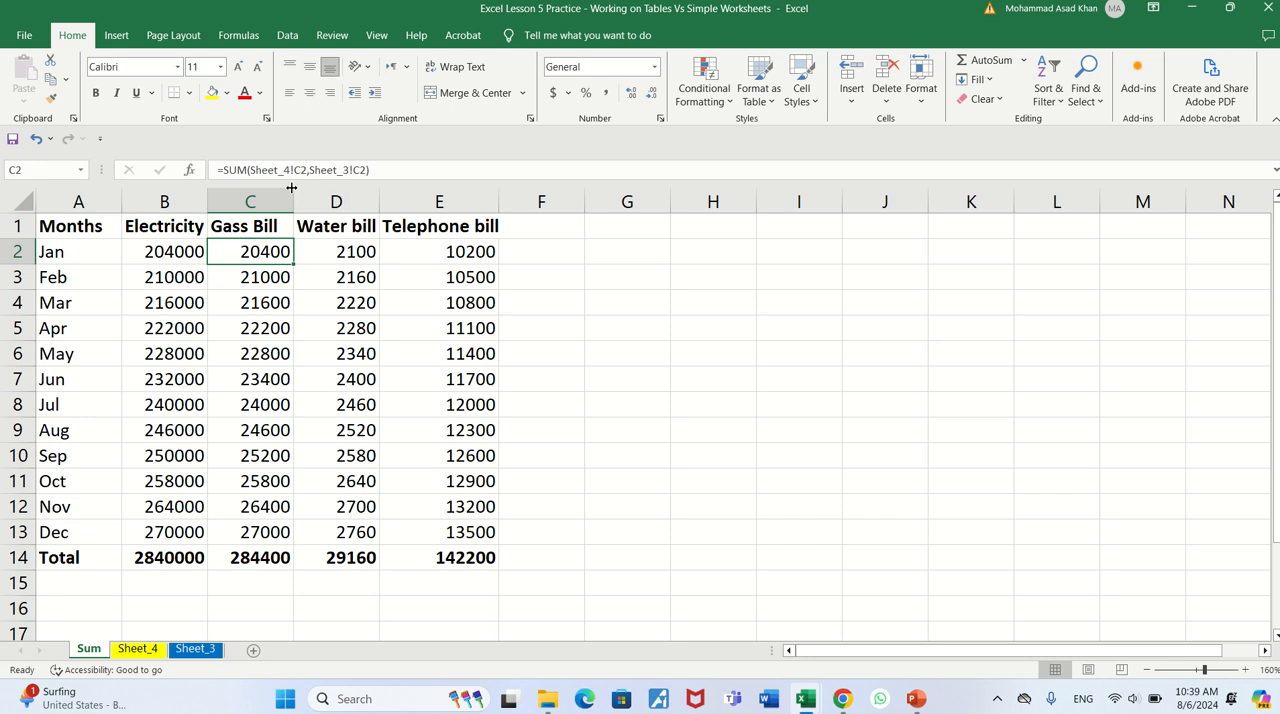
key("Down")
key("Down")
key("Up")
key("Up")
key("Down")
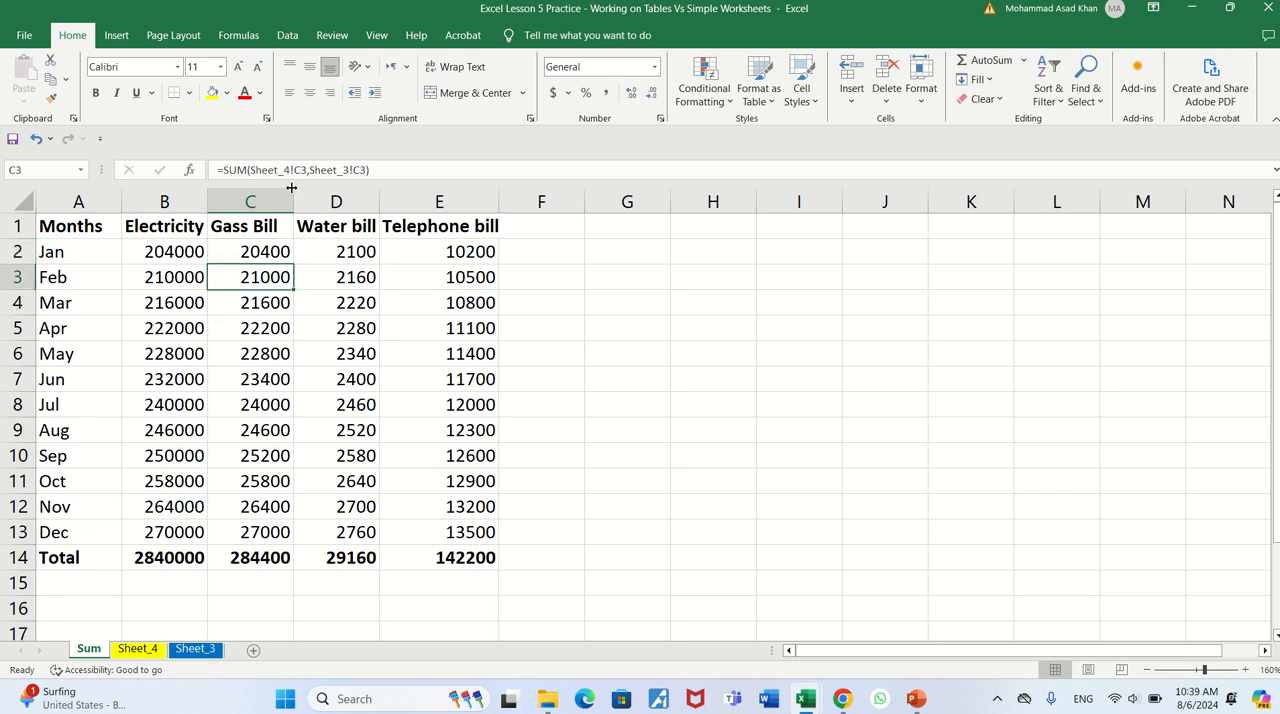
key("Down")
key("Down")
key("Down")
key("Down")
key("Up")
key("Up")
key("Up")
key("Up")
key("Up")
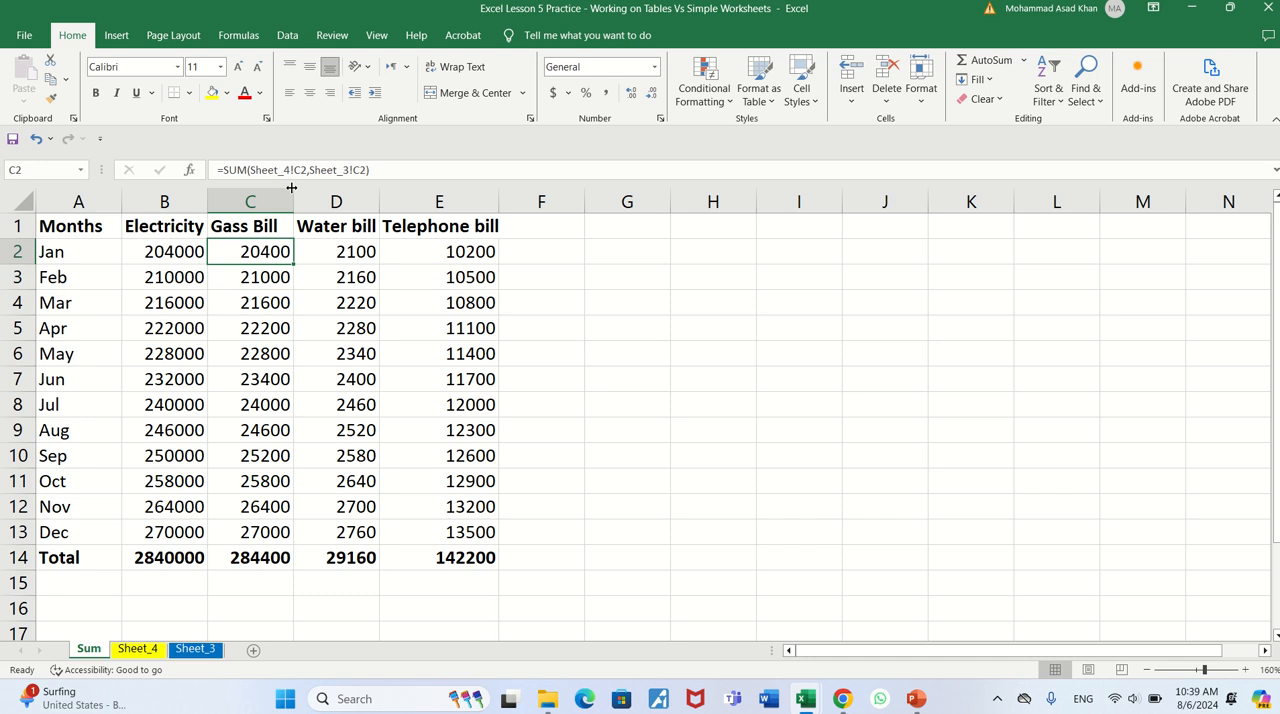
- Examine the Water bill formula for Jan and the Telephone bill column's formulas down to Dec on the Sum sheet
key("Right")
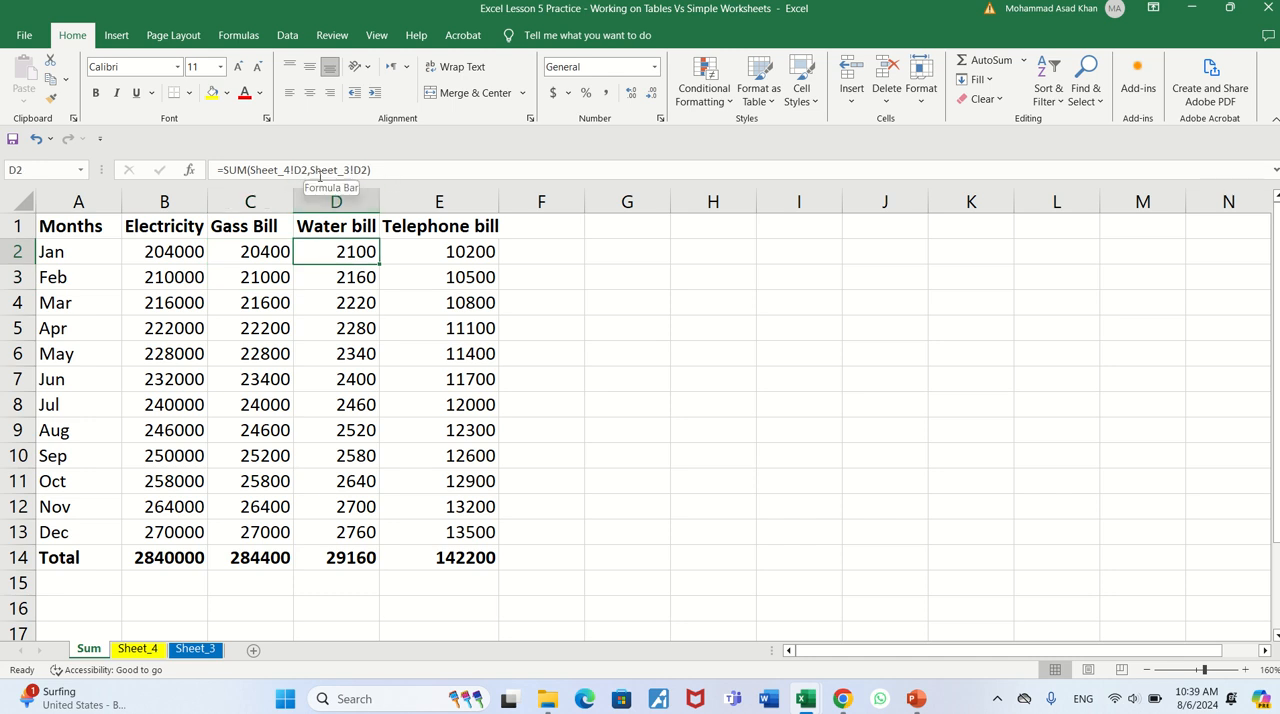
key("Right")
key("Down")
key("Down")
key("Down")
key("Down")
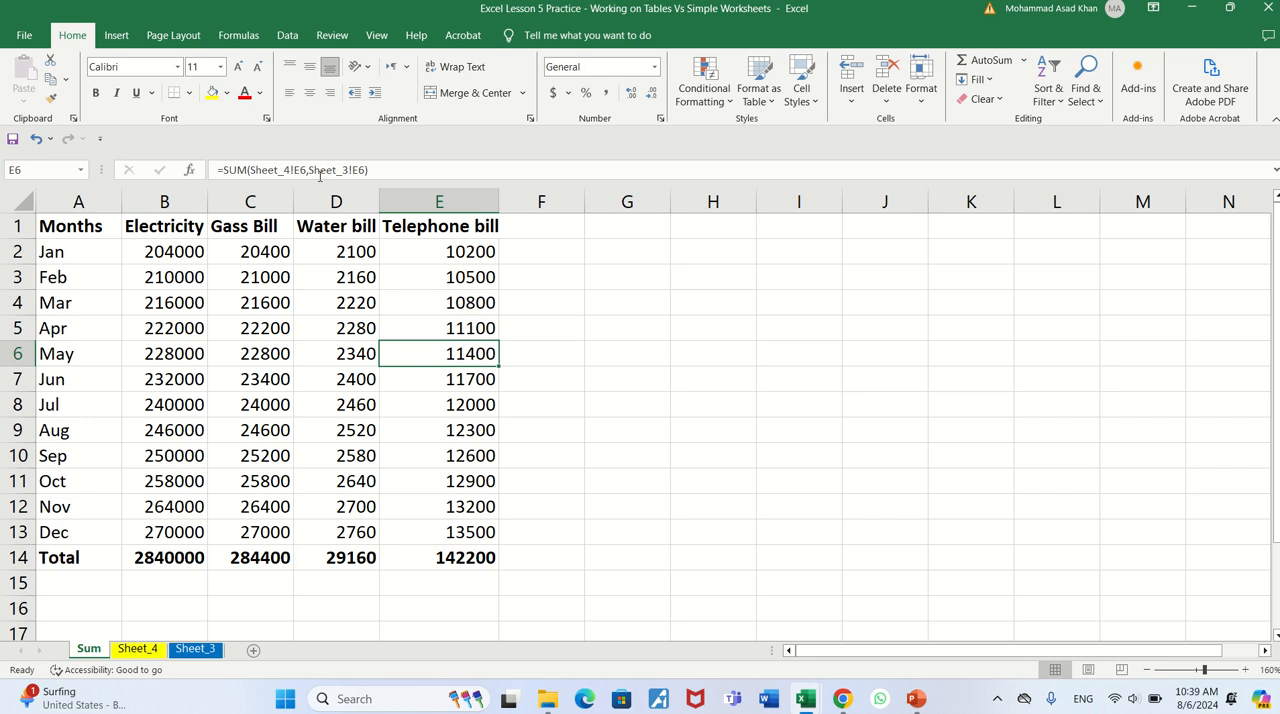
key("Up")
key("Up")
key("Up")
key("Down")
key("Down")
key("Down")
key("Down")
key("Down")
key("Down")
key("Down")
key("Down")
key("Down")
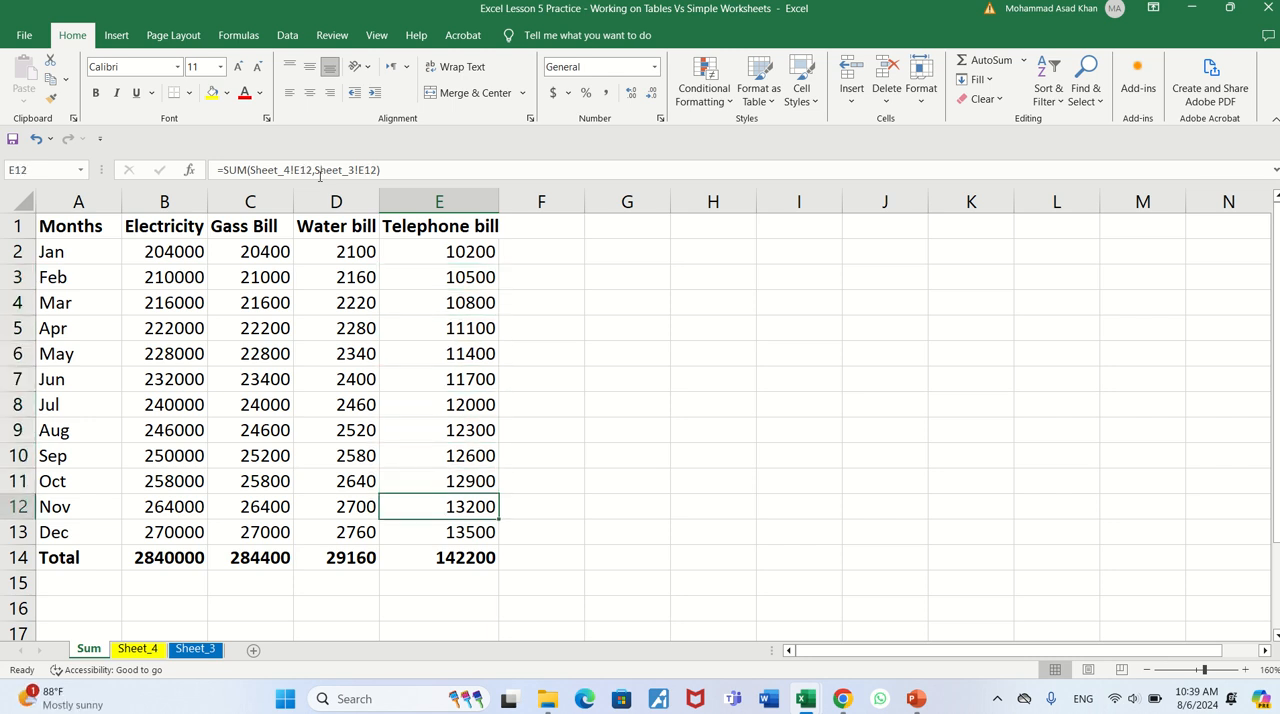
key("Down")
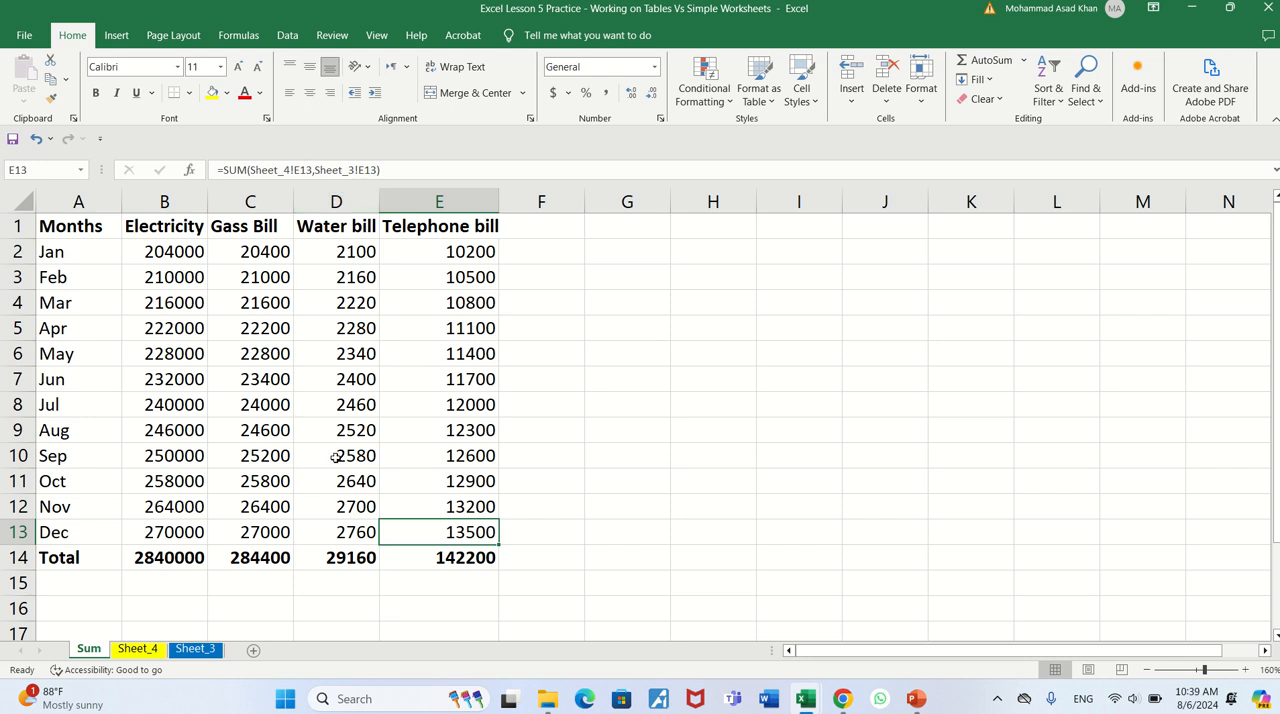
key("Left")
key("Left")
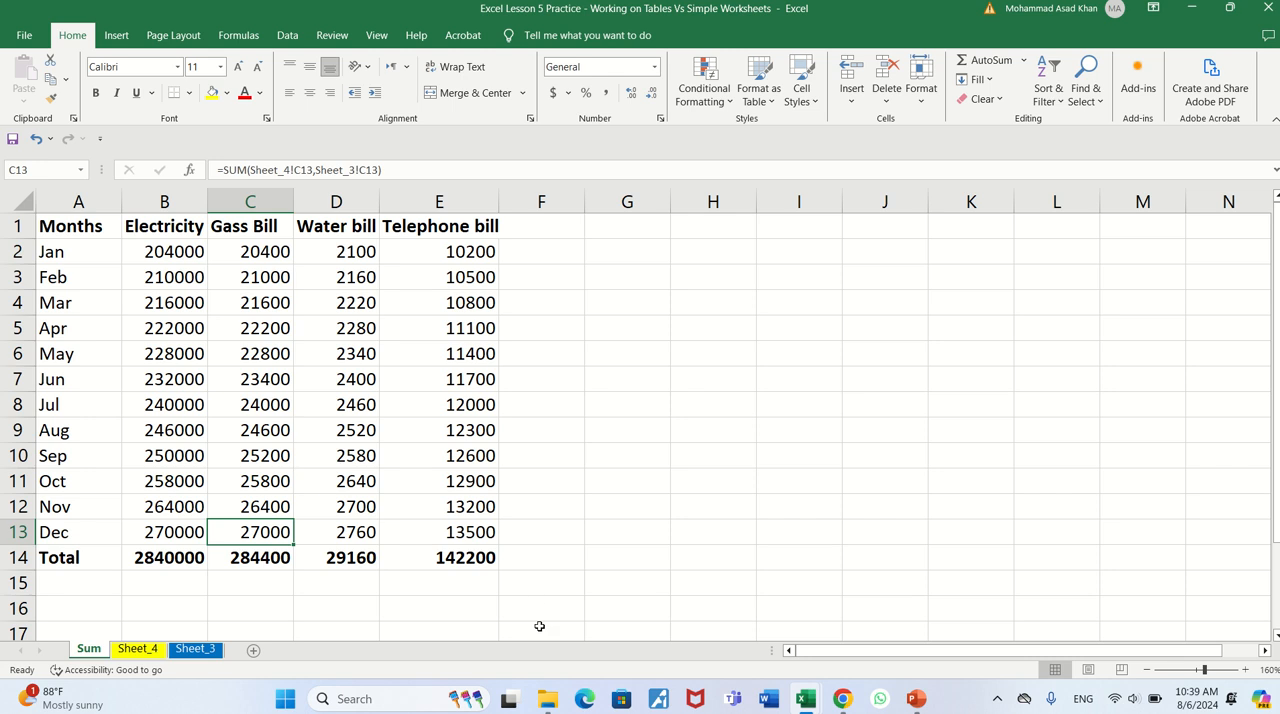
- Switch to the Lesson 4 Practice workbook and copy the Electricity Bill formula from B2 into C2 of the Summary table
key("alt+Tab")
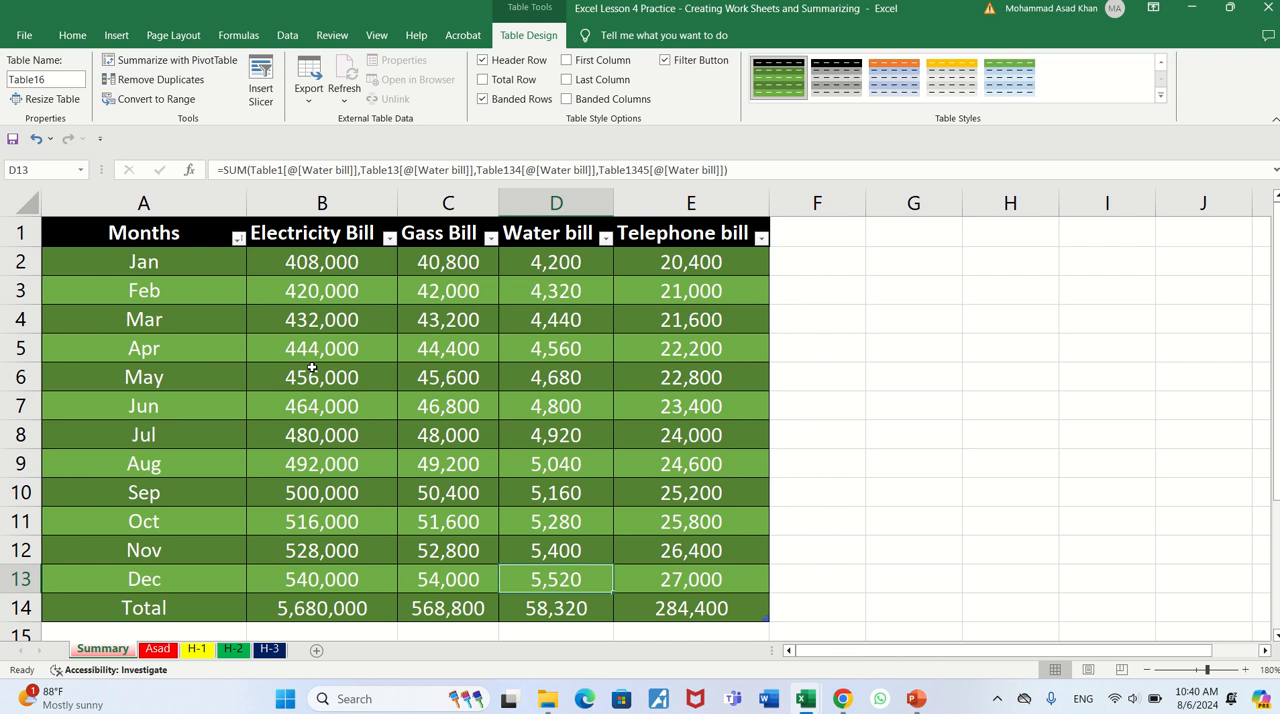
left_click(367, 261)
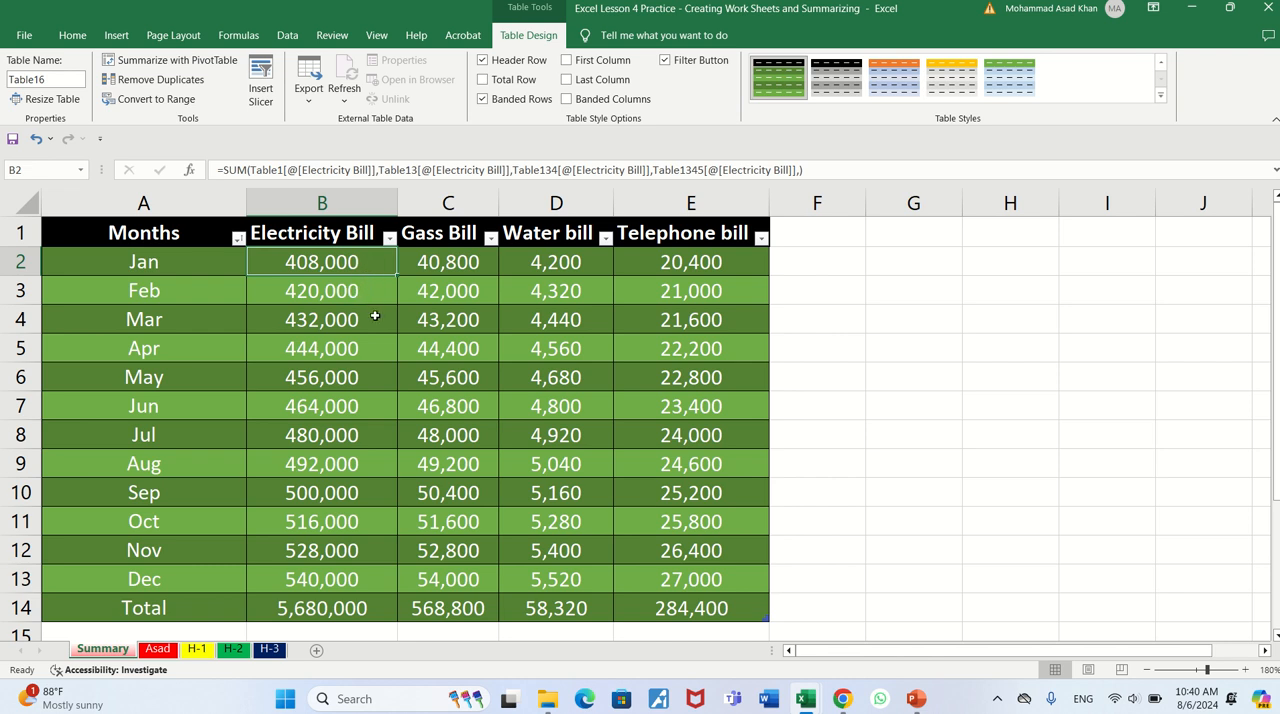
key("ctrl+c")
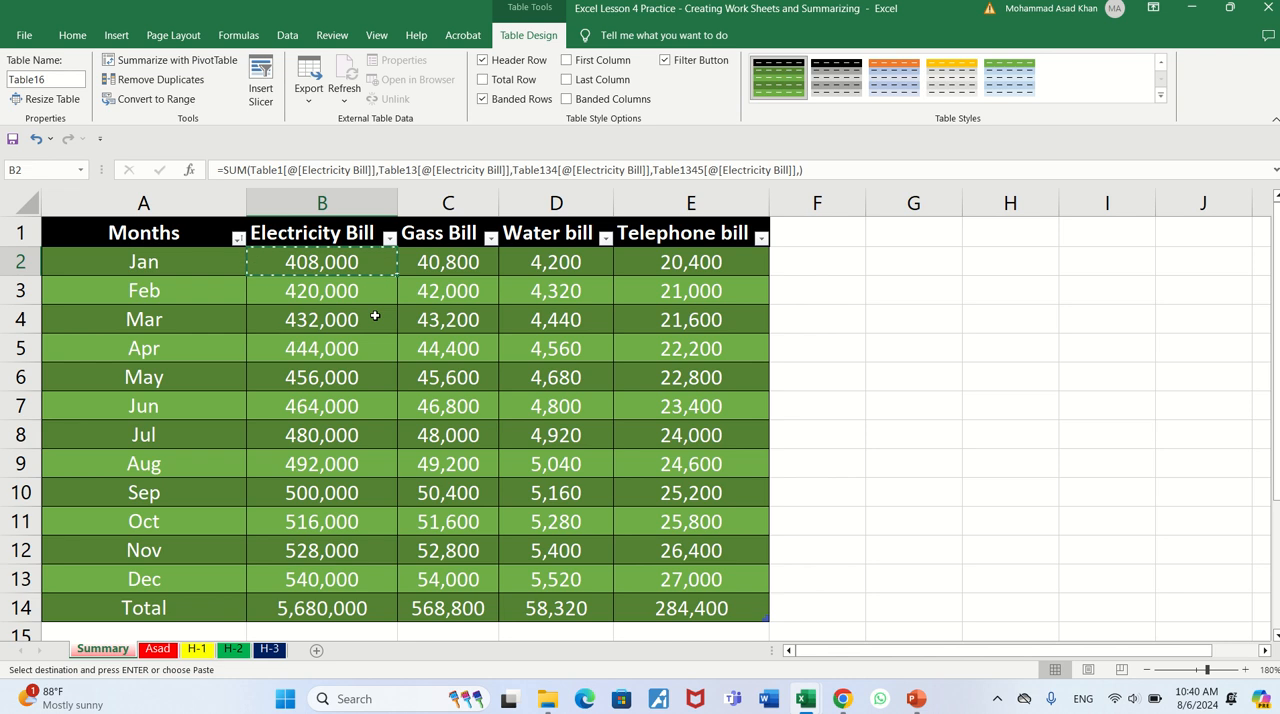
left_click(381, 298)
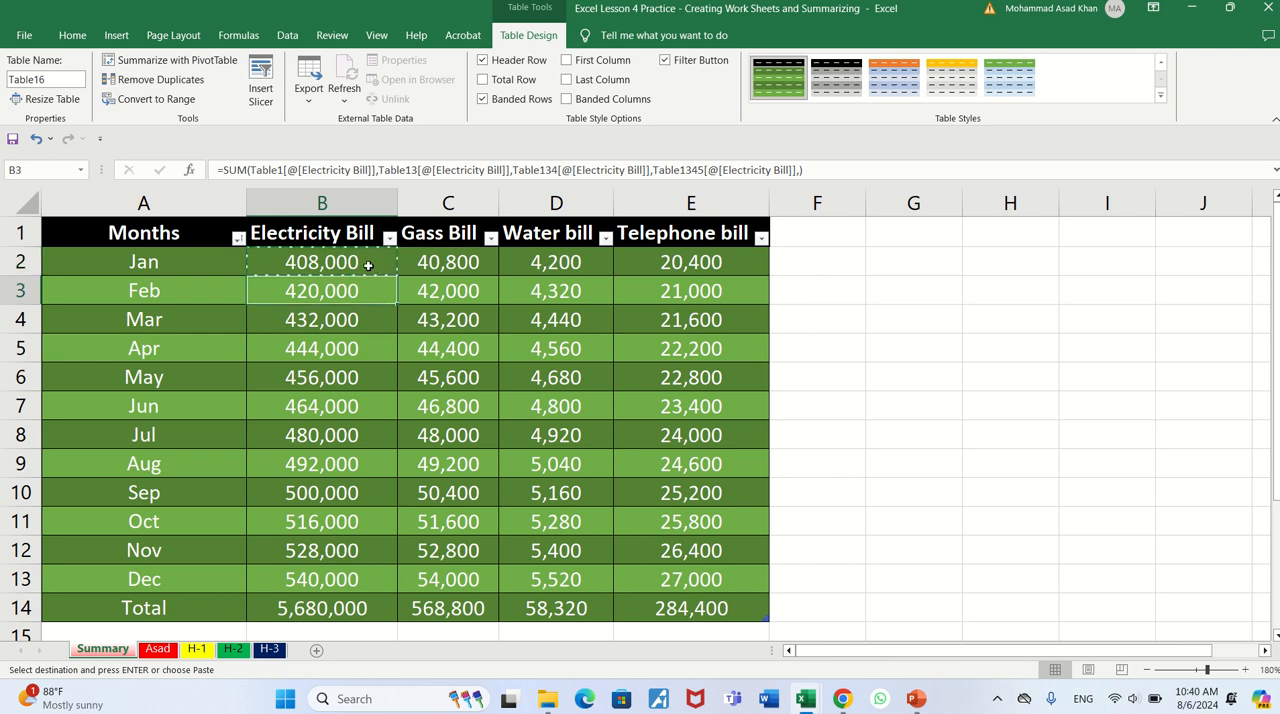
left_click(369, 265)
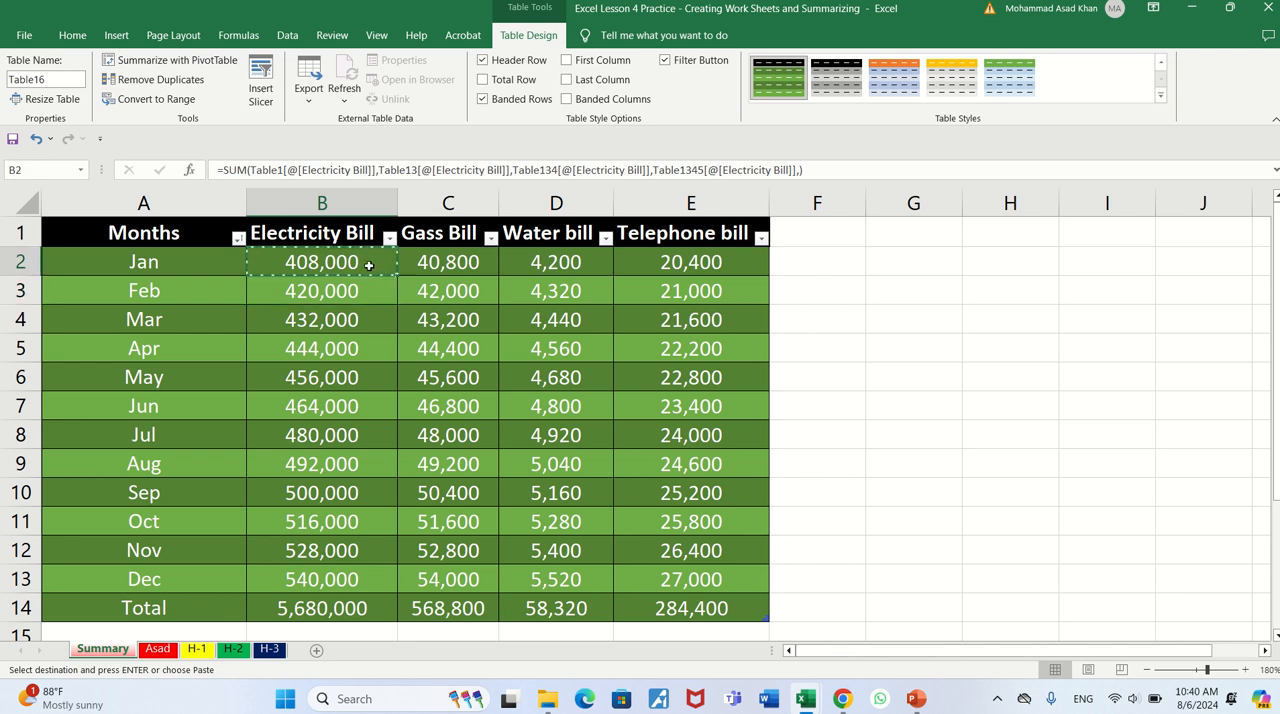
key("Right")
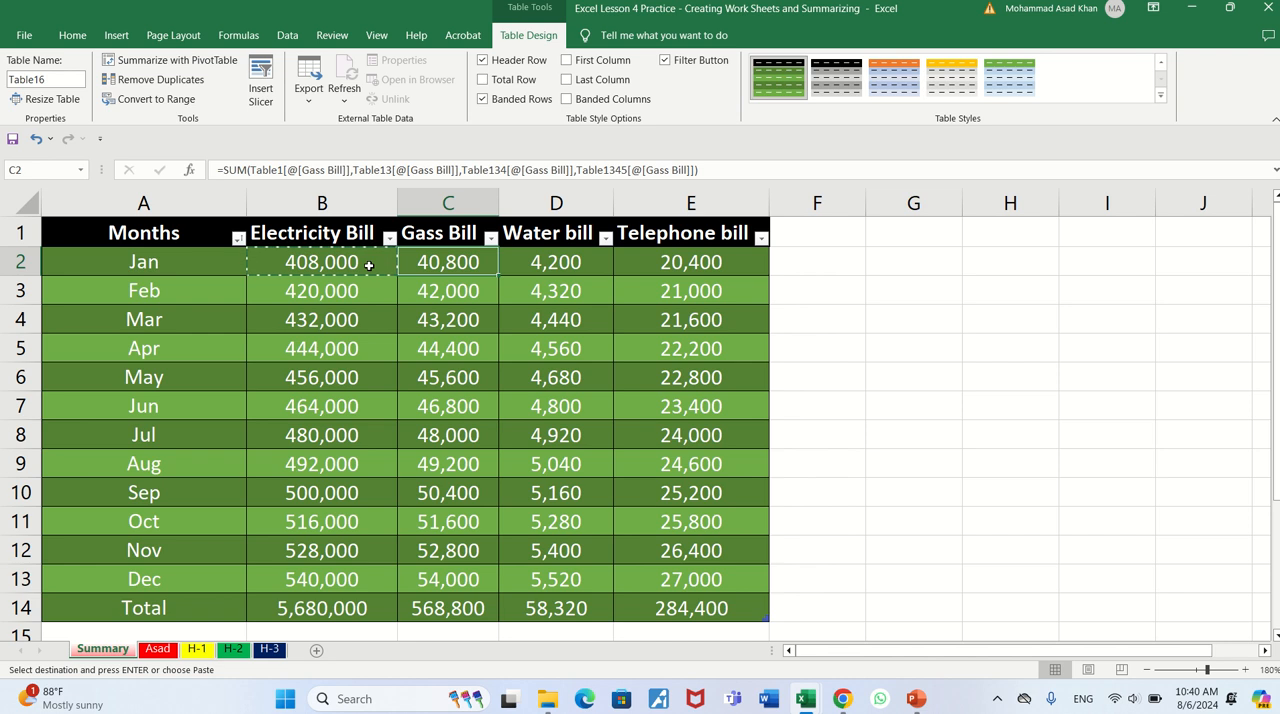
key("ctrl+v")
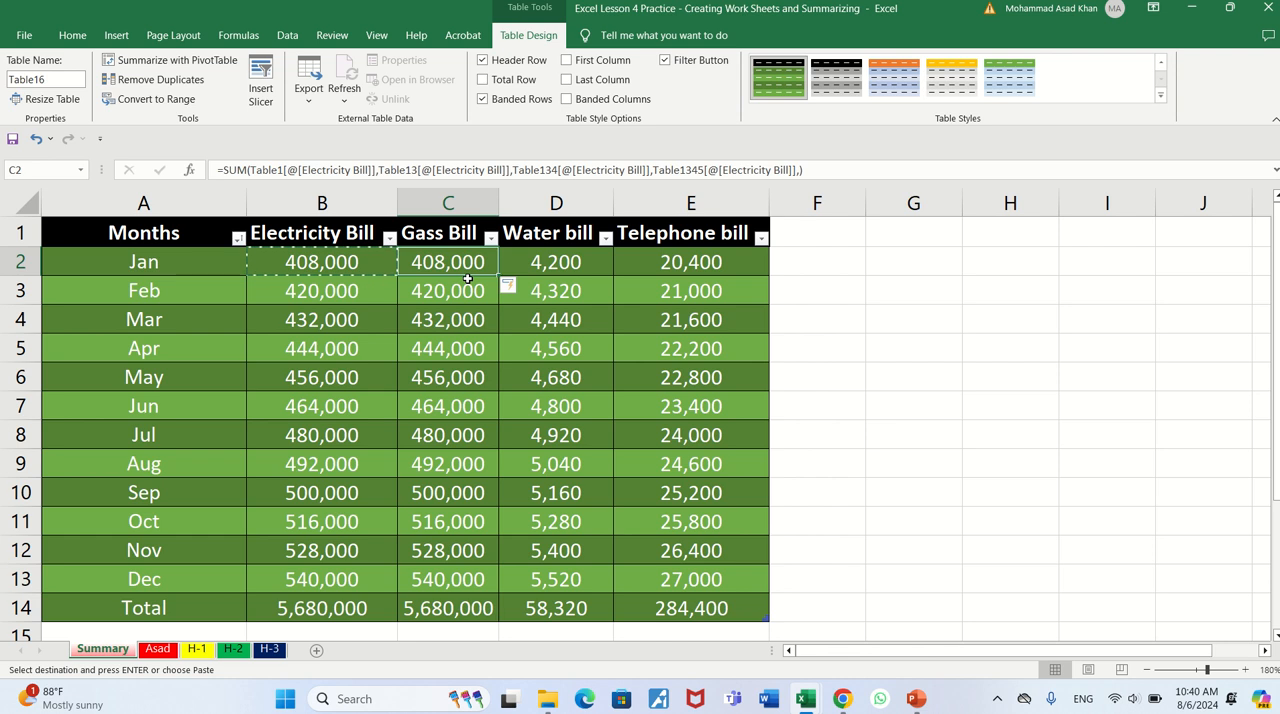
- Paste the copied Electricity Bill formula into D2 and E2, and check the pasted formula in the Gass Bill column
key("Right")
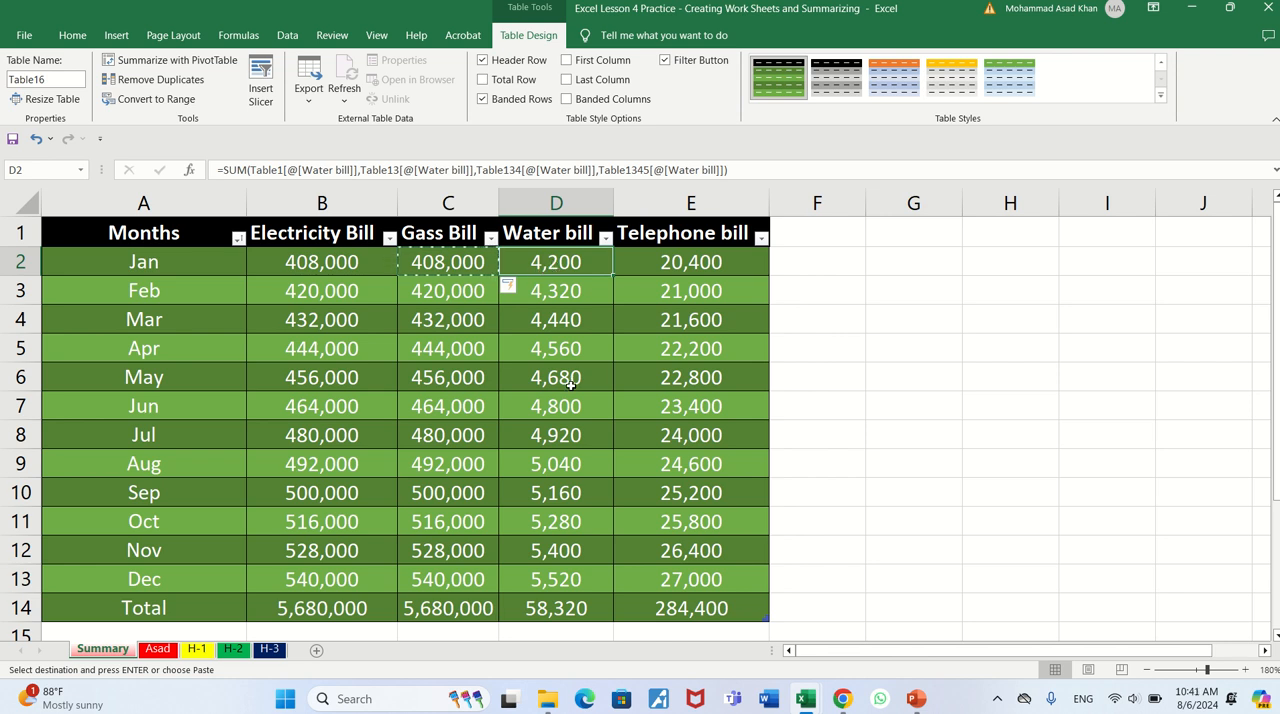
key("ctrl+v")
key("Right")
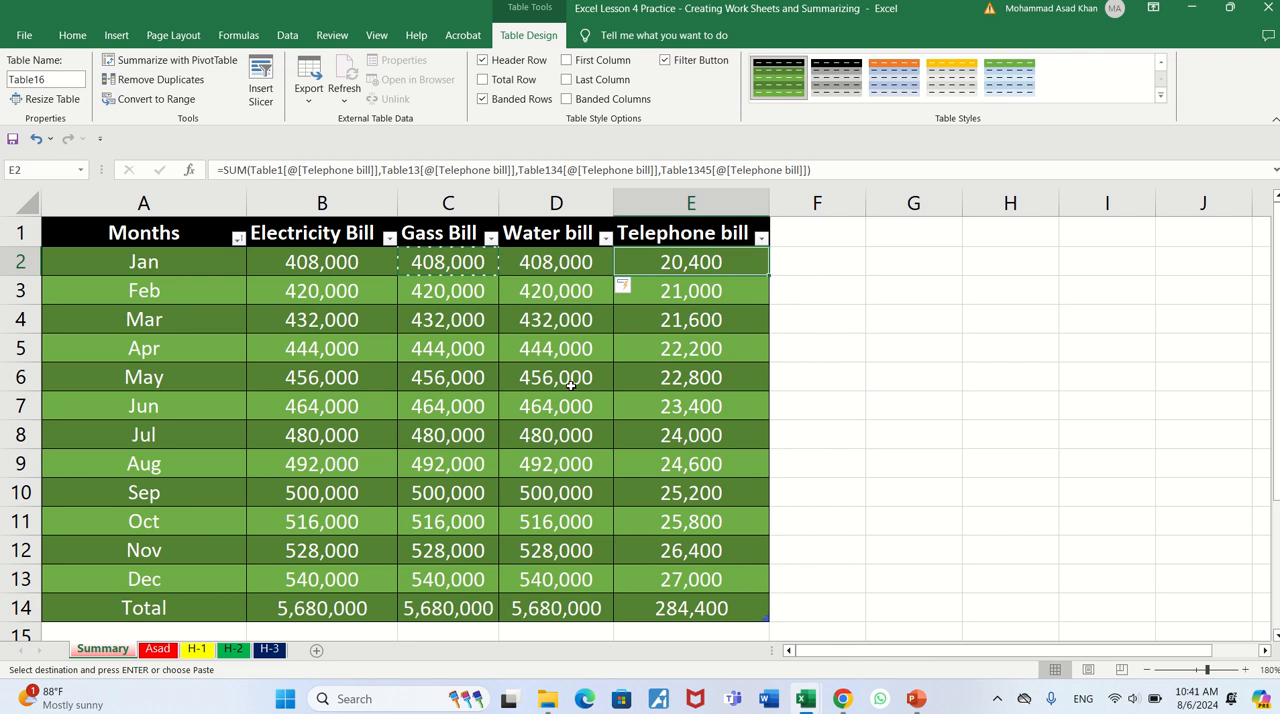
key("ctrl+v")
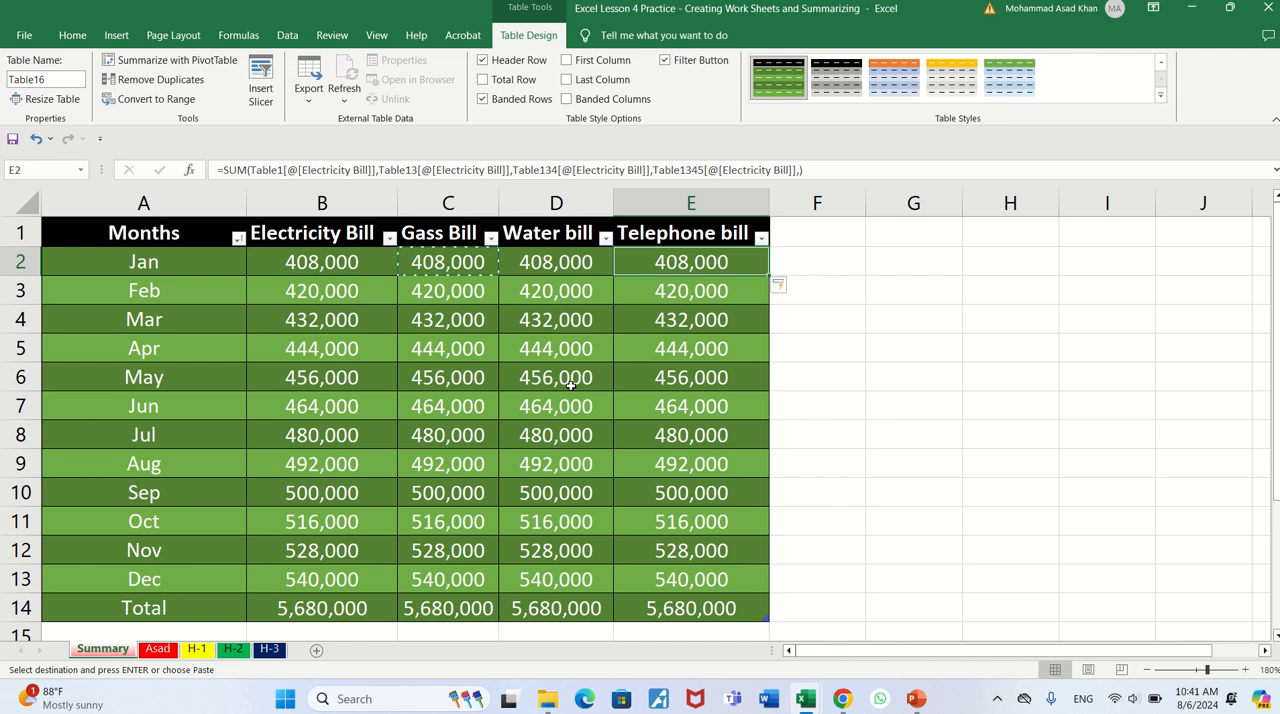
key("Left")
key("Left")
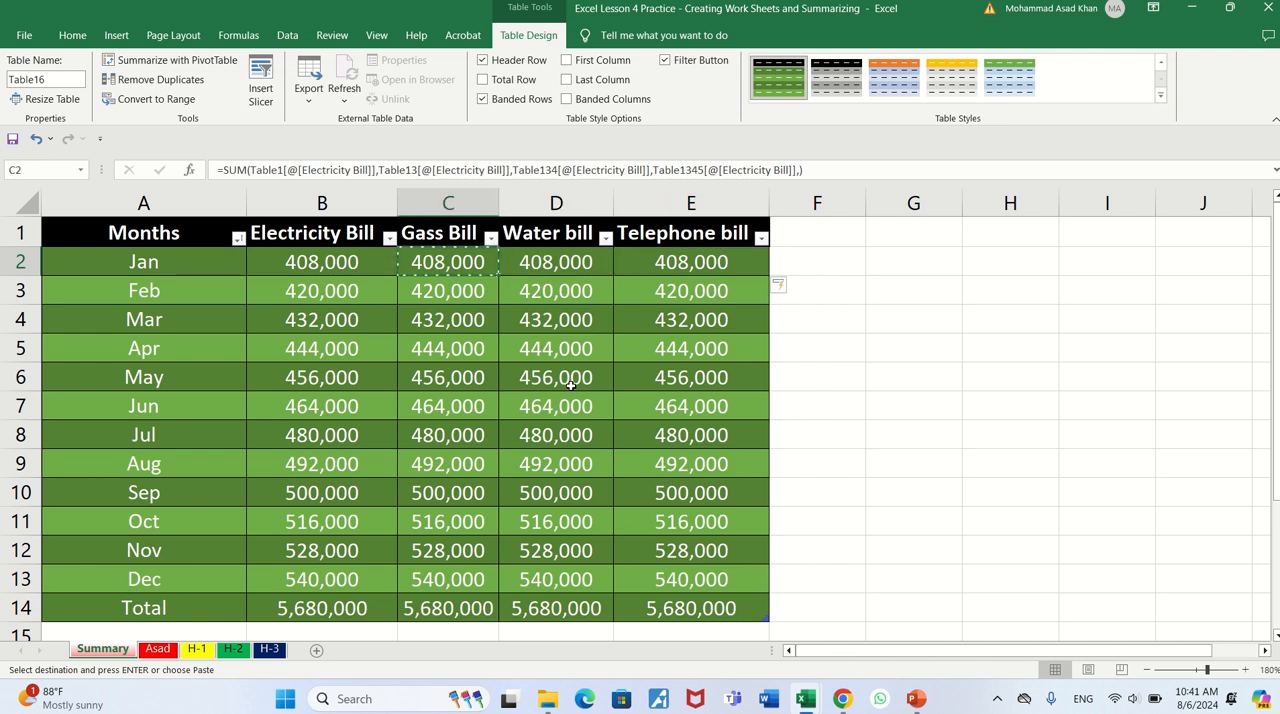
- Switch to the Lesson 5 Practice workbook, copy the Electricity formula from B2 into C2 and fill it down the Gass Bill column to row 14
key("alt+Tab")
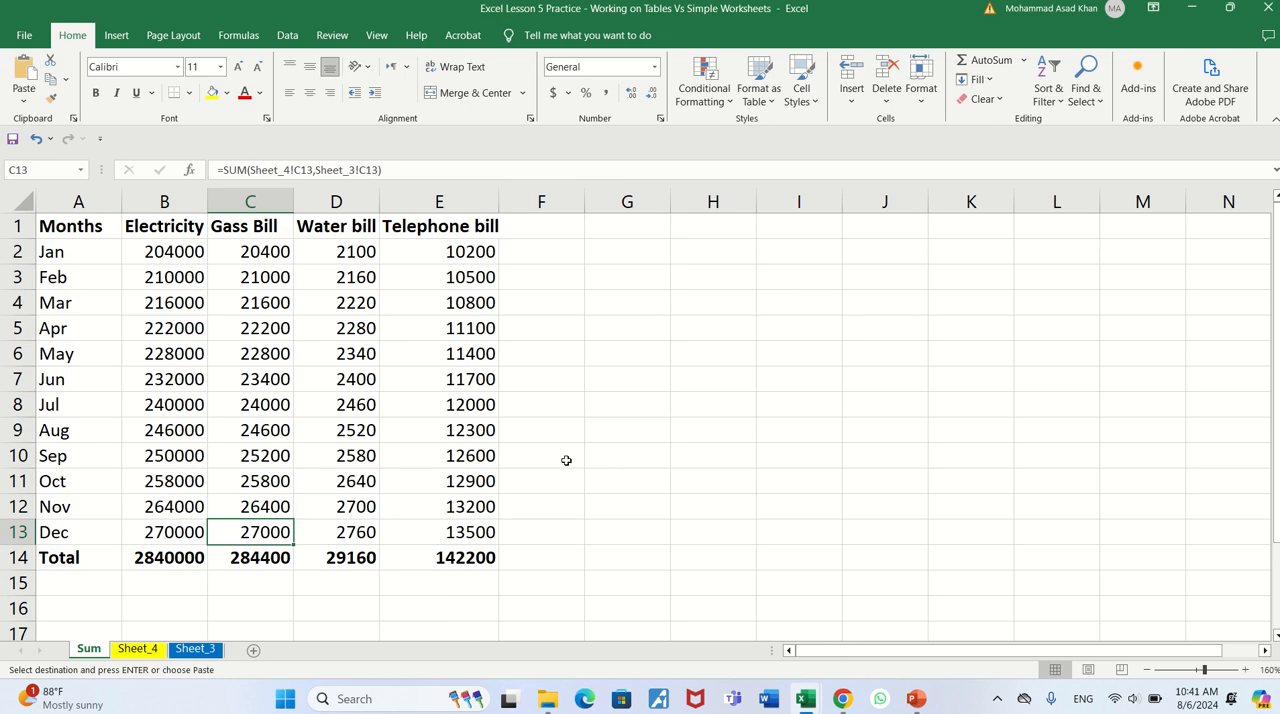
left_click(256, 252)
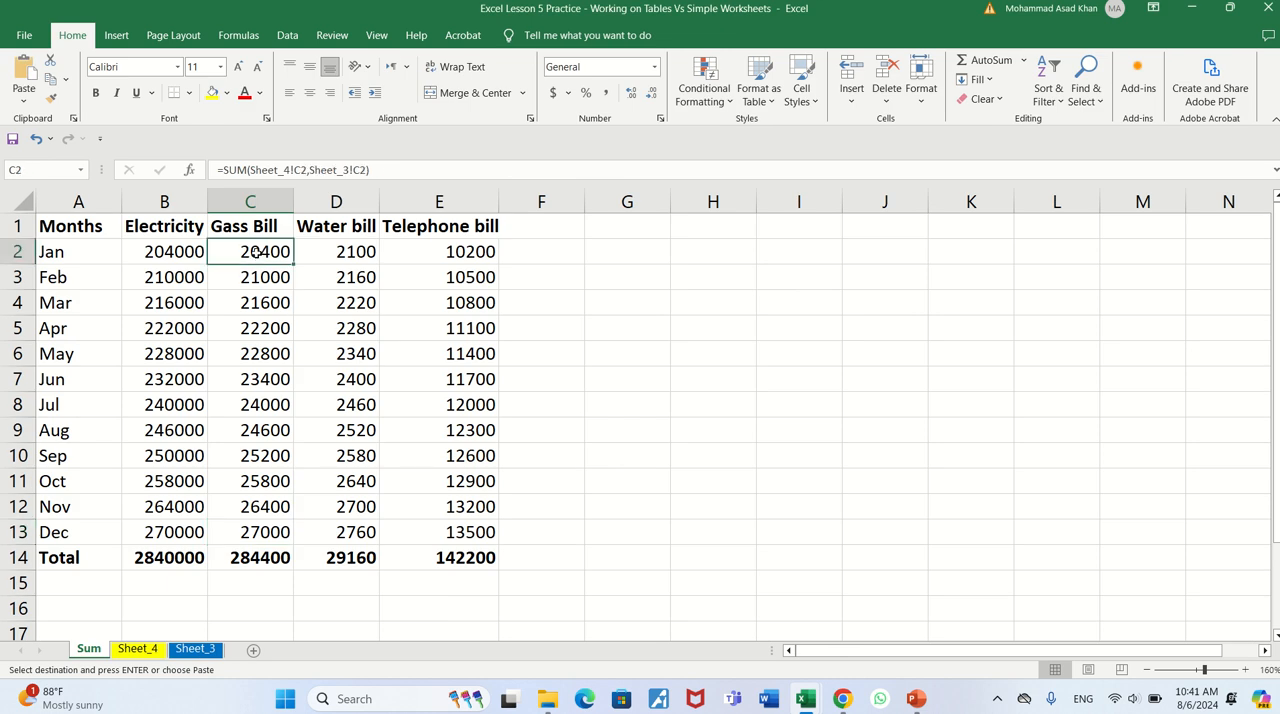
left_click(192, 253)
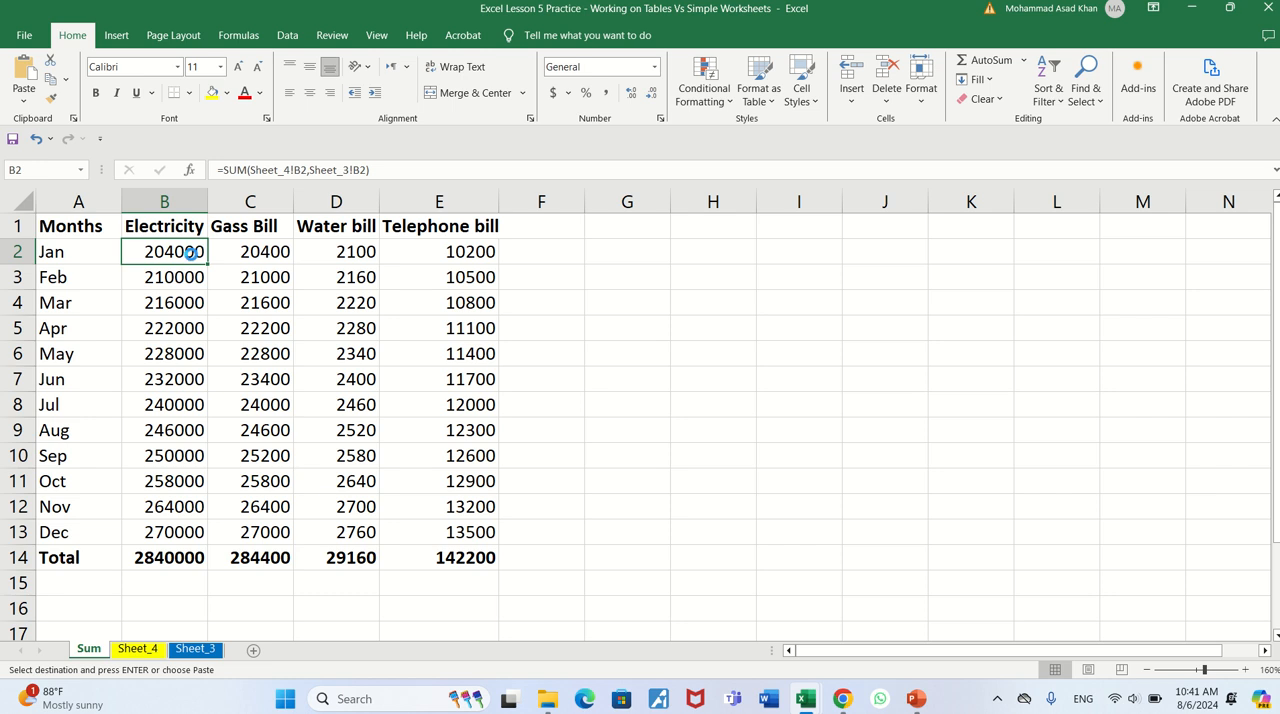
key("ctrl+c")
key("Right")
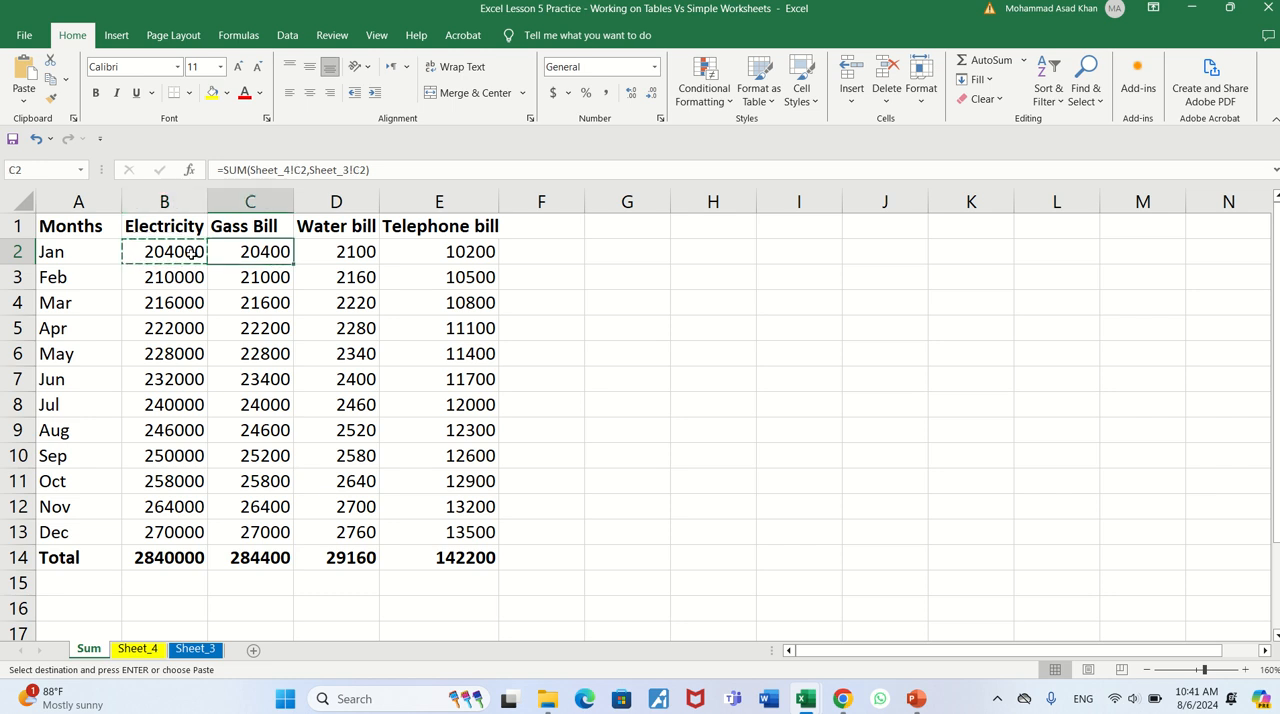
key("ctrl+v")
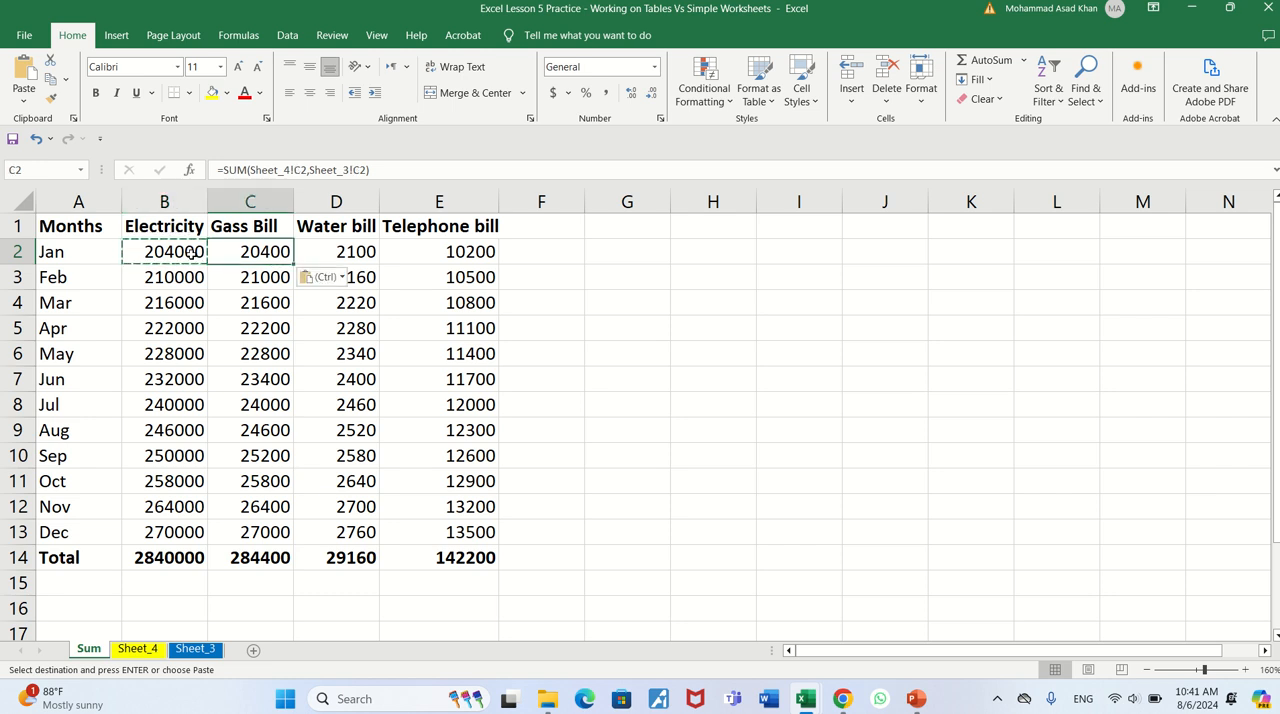
double_click(295, 264)
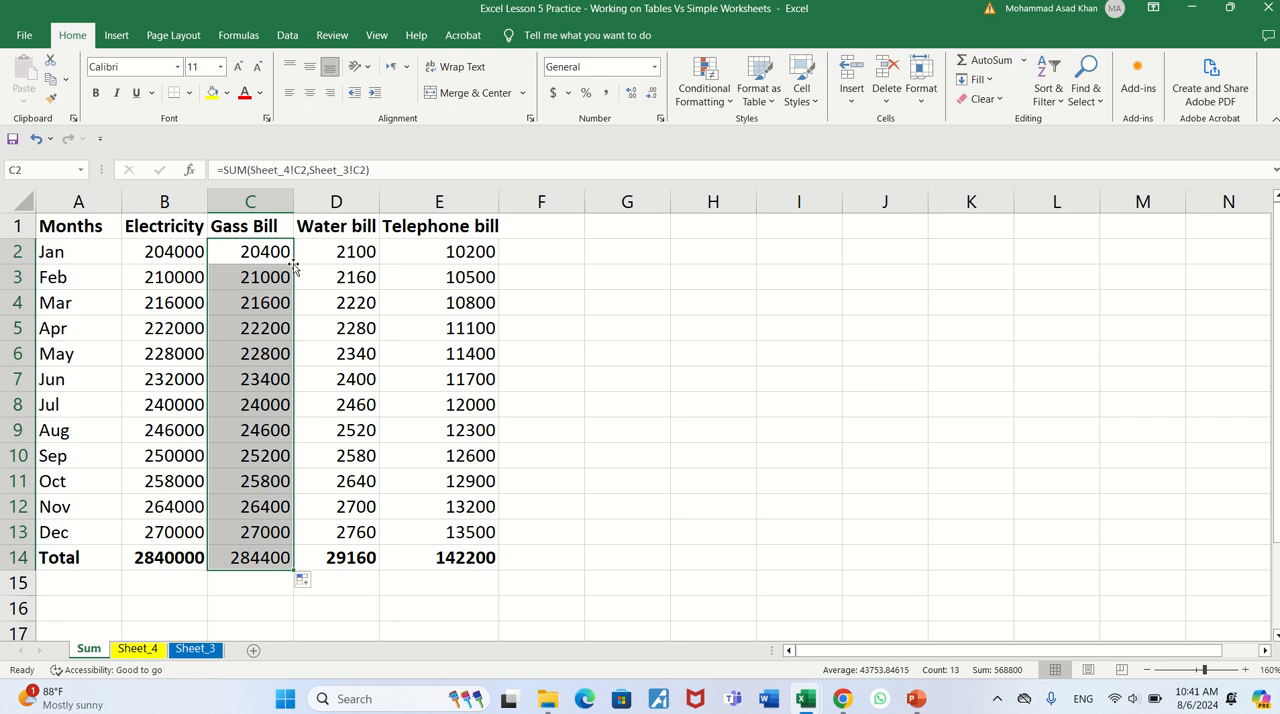
- Copy the Gass Bill formula from C2 into D2 and fill it down the Water bill column through the Total row
left_click(297, 262)
left_click(291, 261)
key("ctrl+c")
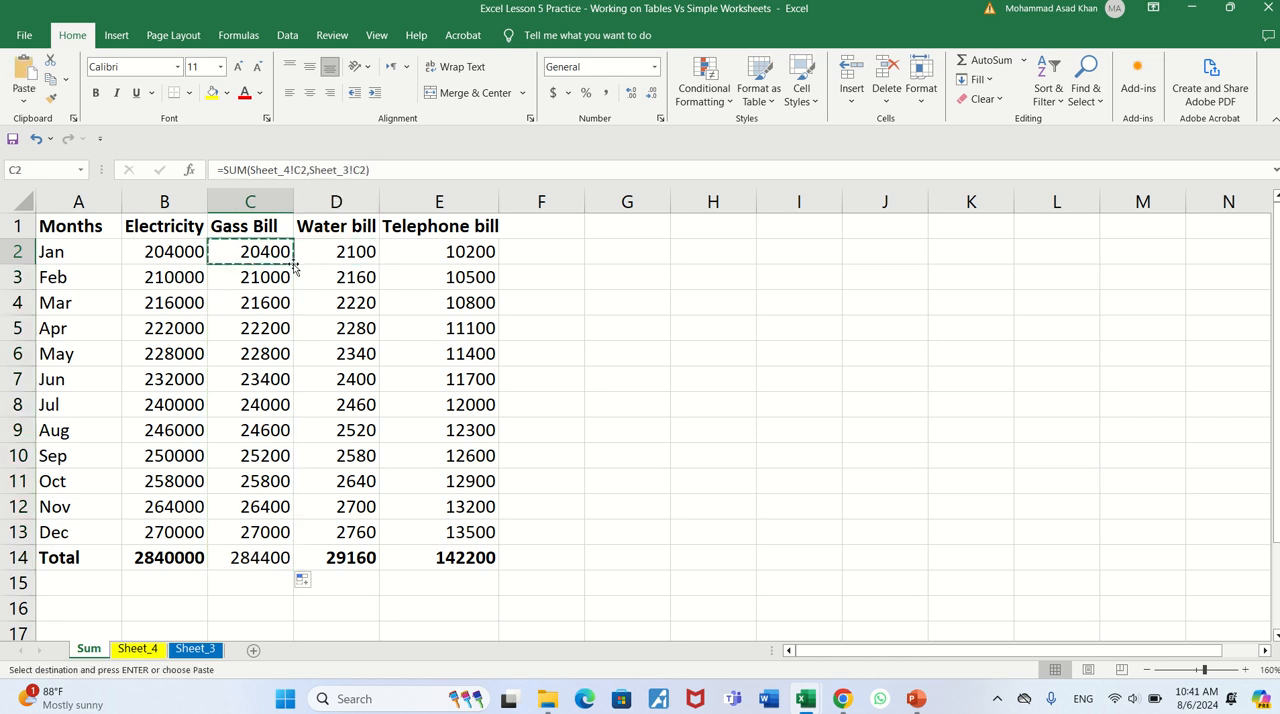
left_click(297, 264)
key("ctrl+v")
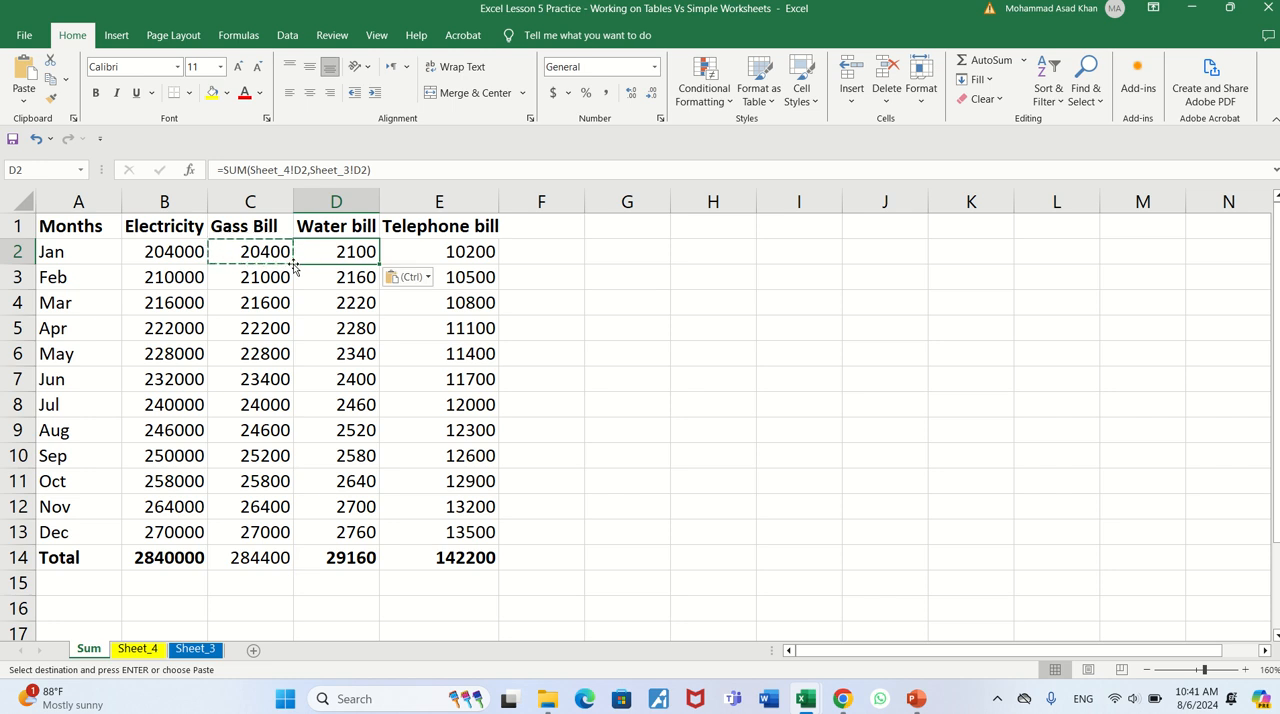
double_click(380, 264)
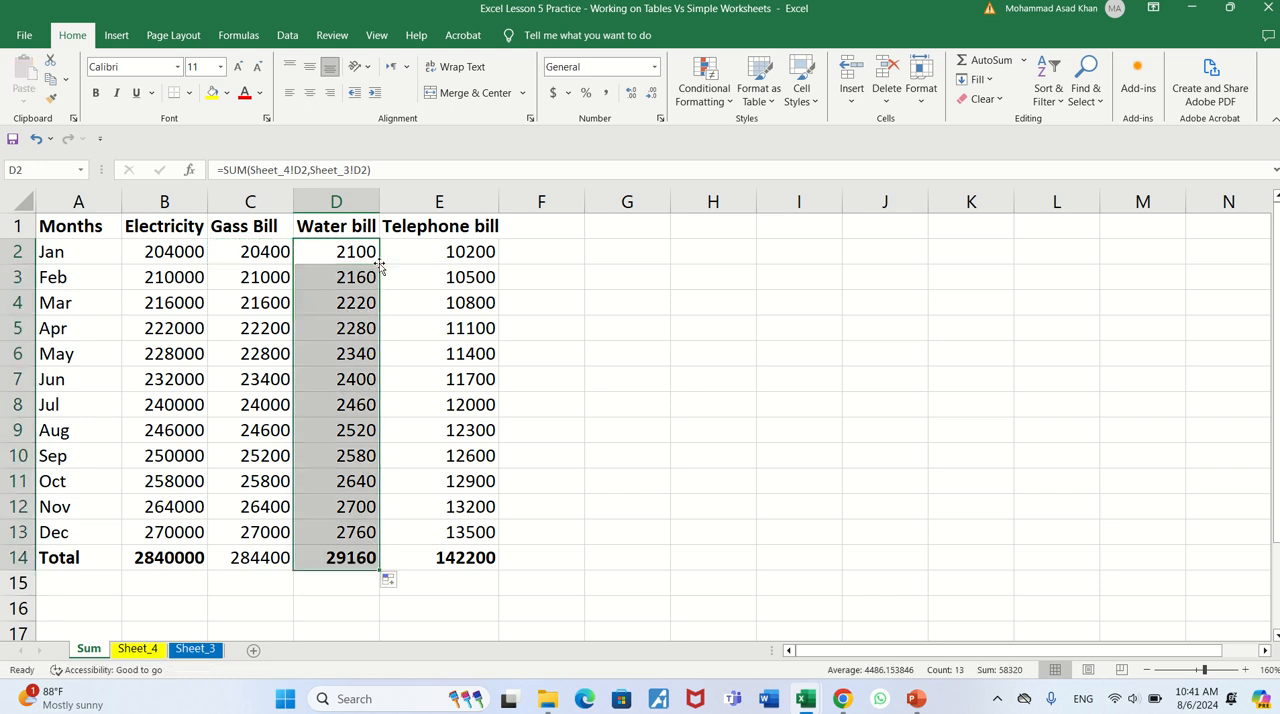
- Copy the Electricity formula from B2 into E2 and fill it down the Telephone bill column through the Total row
left_click(446, 252)
key("Left")
key("Left")
key("Left")
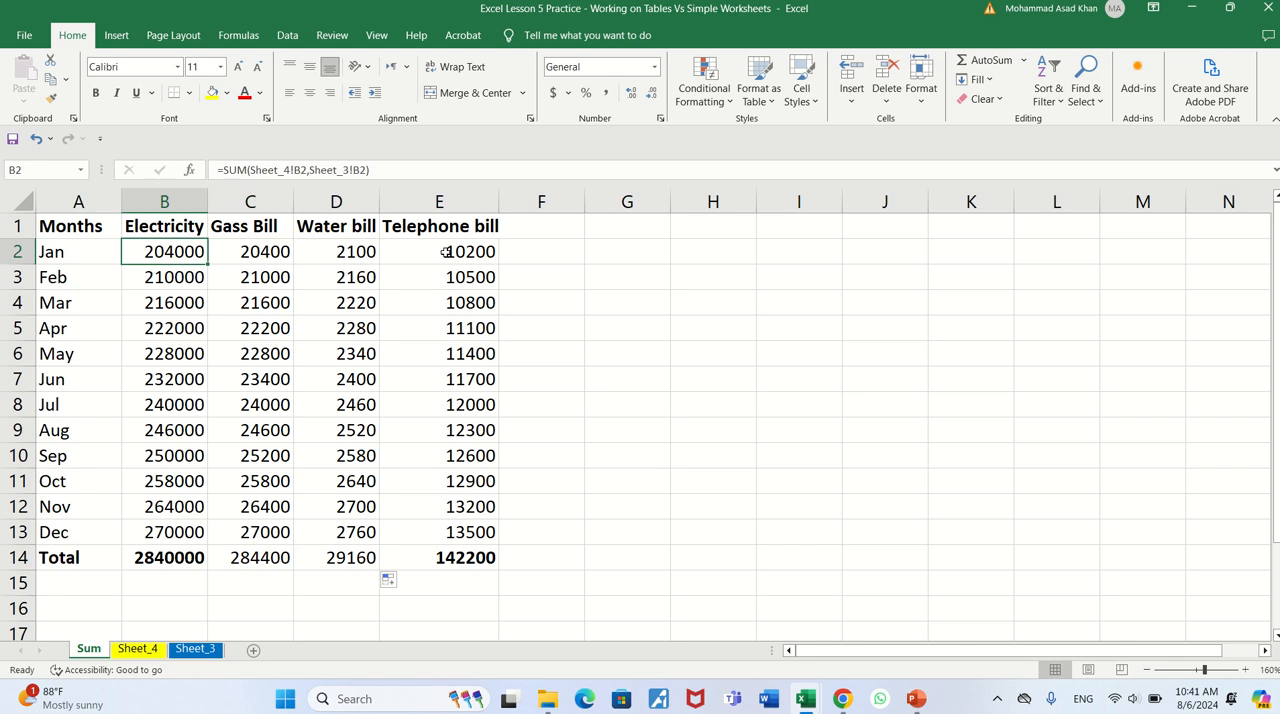
key("ctrl+c")
key("Right")
key("Right")
key("Right")
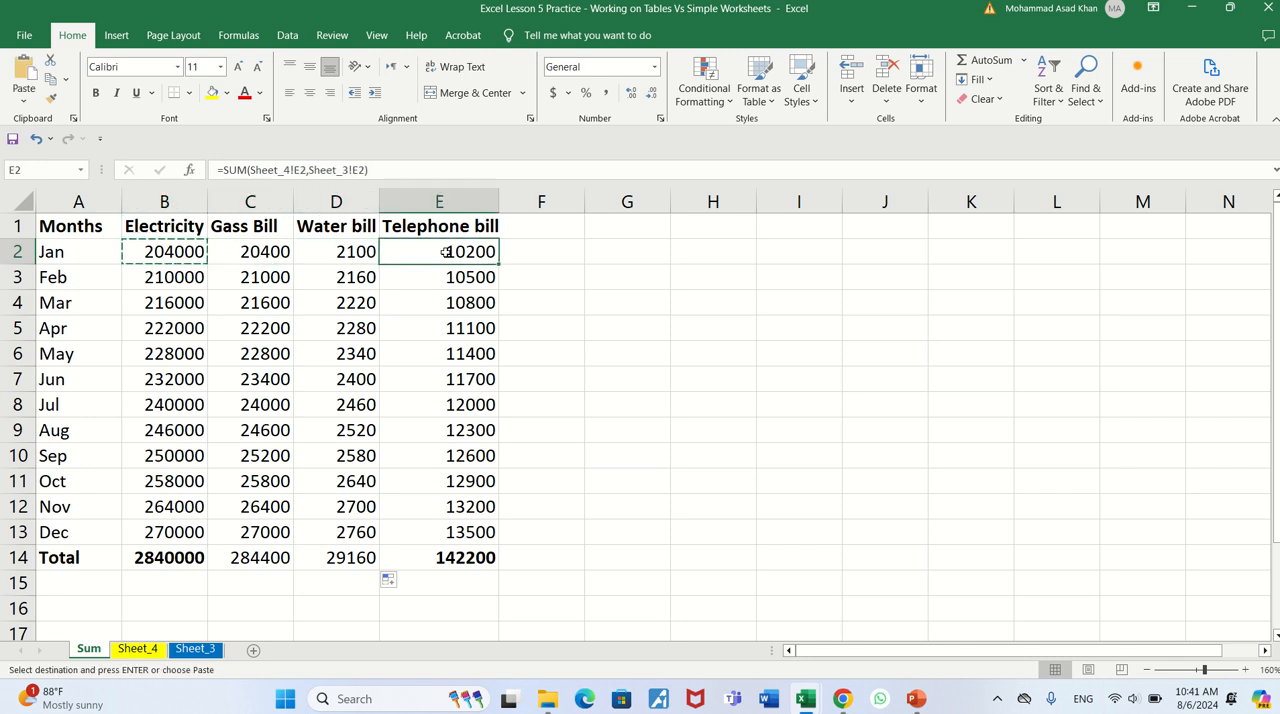
key("Right")
key("Left")
key("ctrl+v")
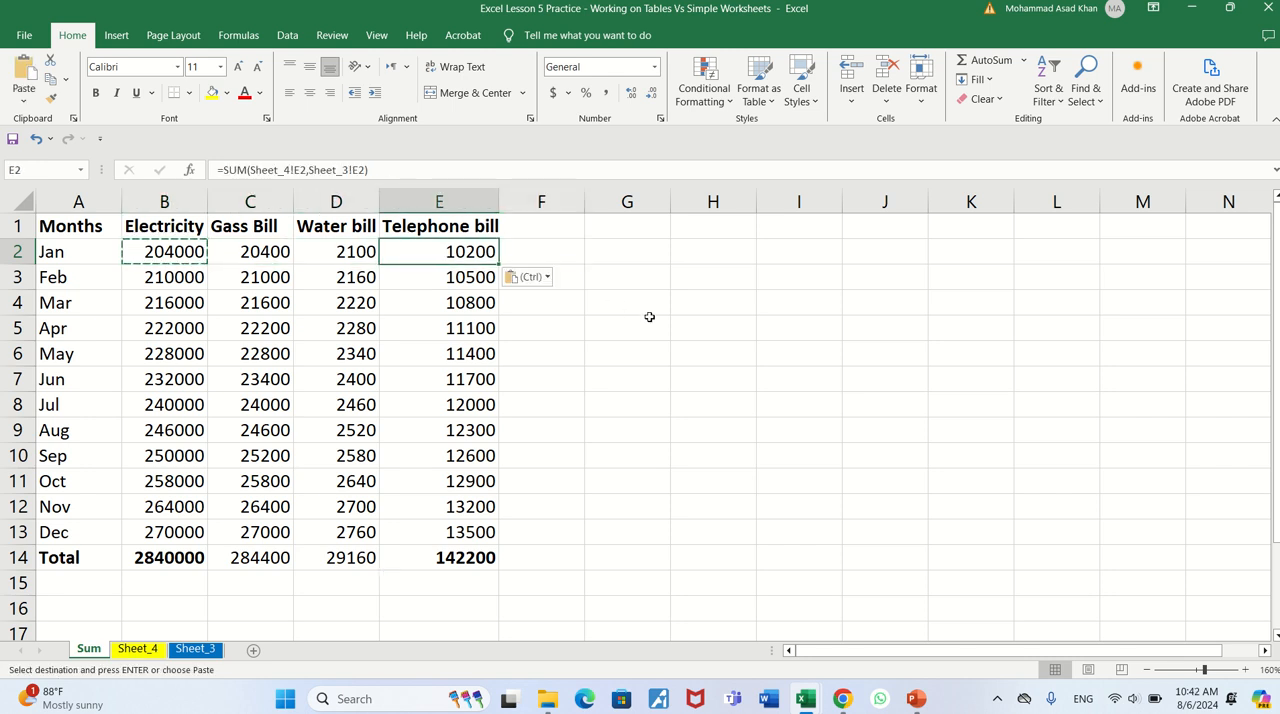
double_click(498, 264)
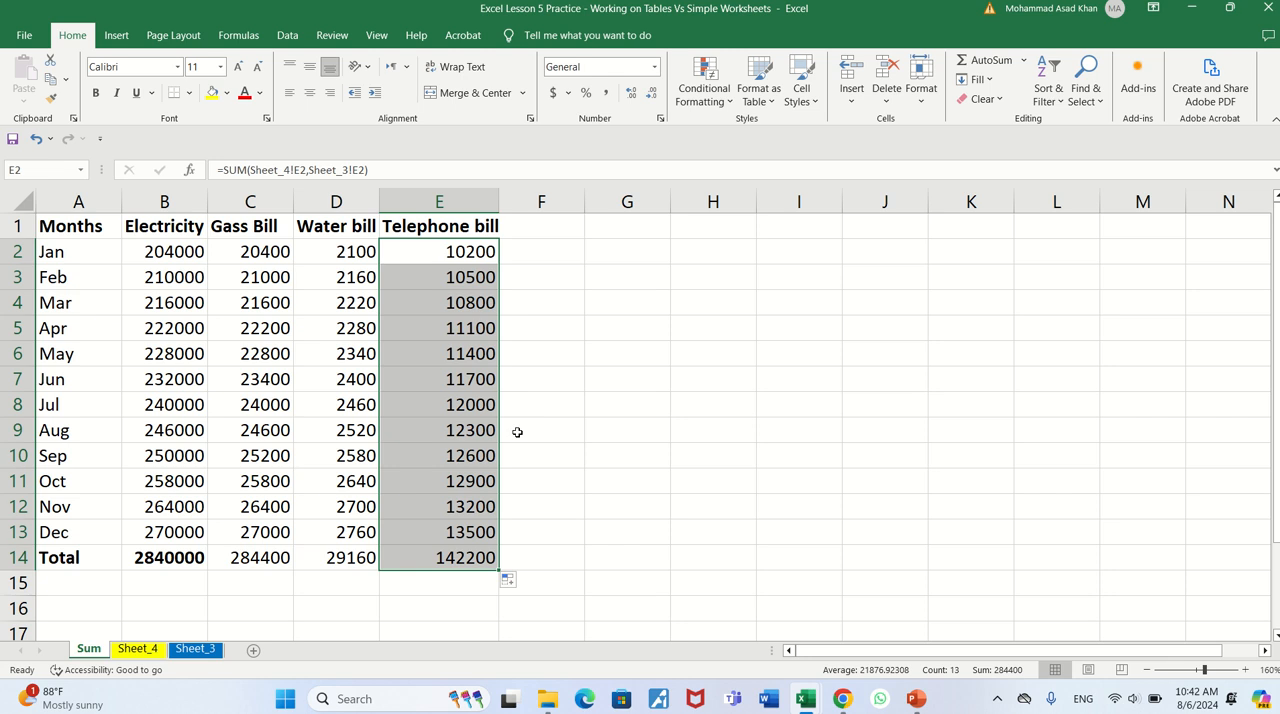
mouse_move(585, 30)
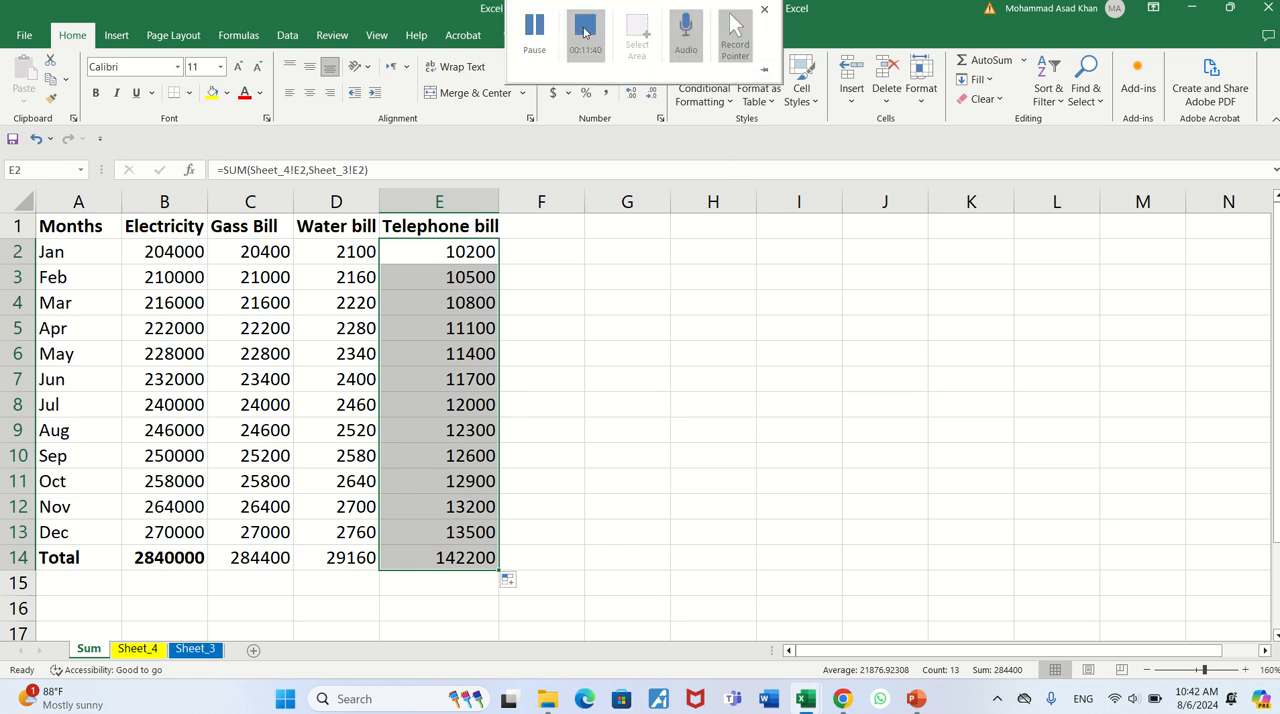